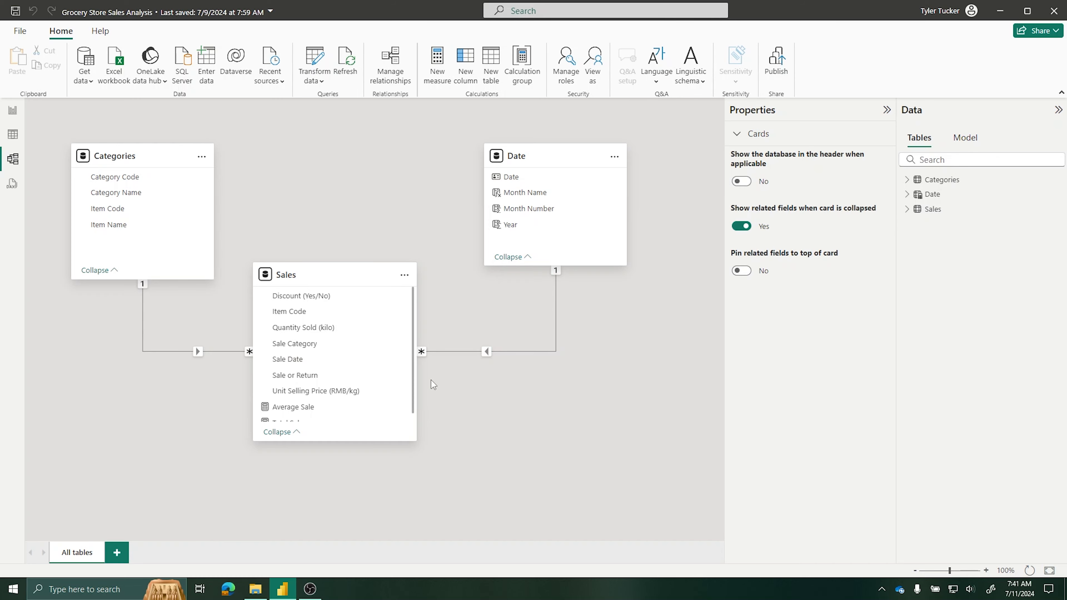
Step: Look over the report page and the Categories table data, and return to the report page
click(14, 114)
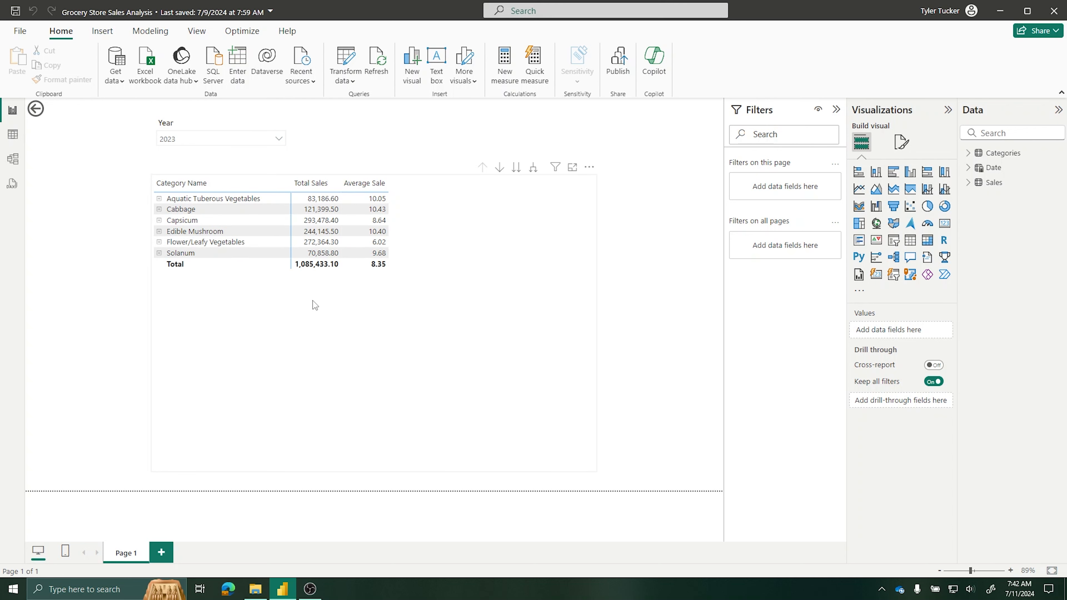
click(13, 142)
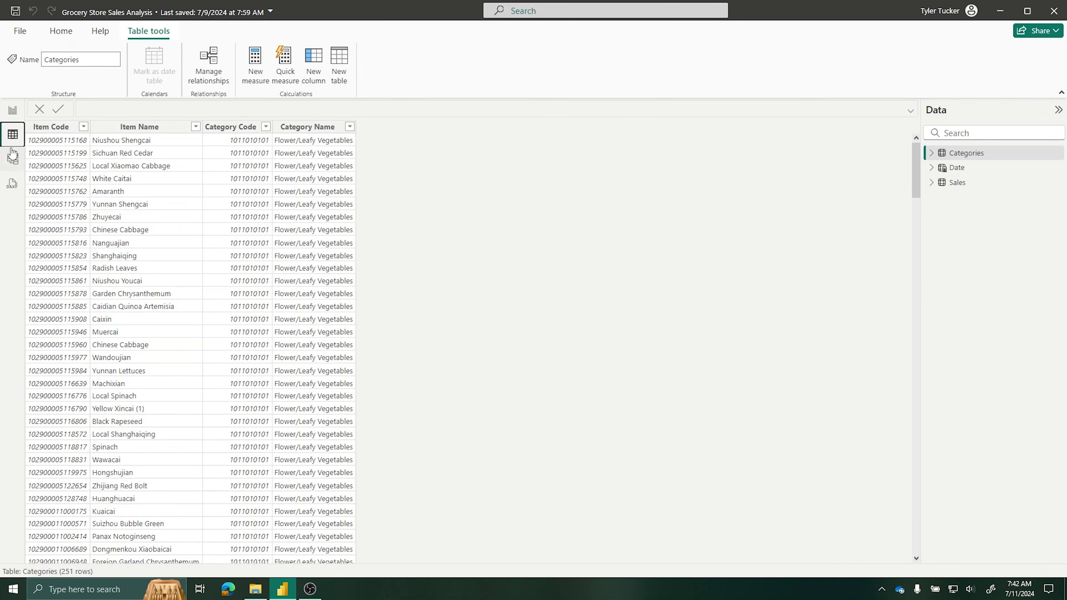
click(13, 110)
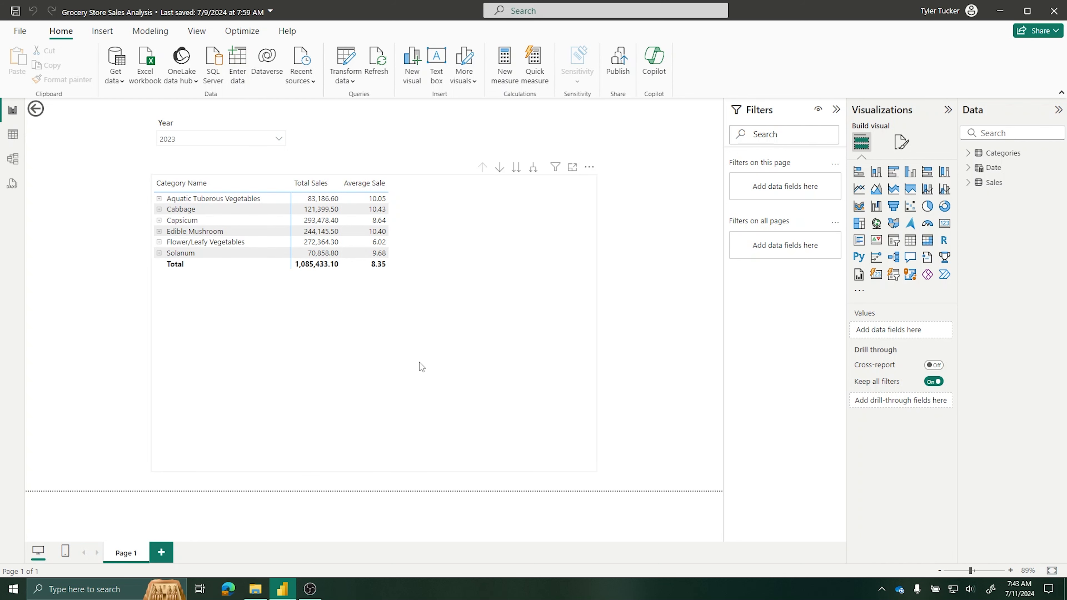
Step: Reduce the height of the category sales matrix from its lower edge and move the matrix slightly down
click(410, 453)
drag(372, 471, 374, 437)
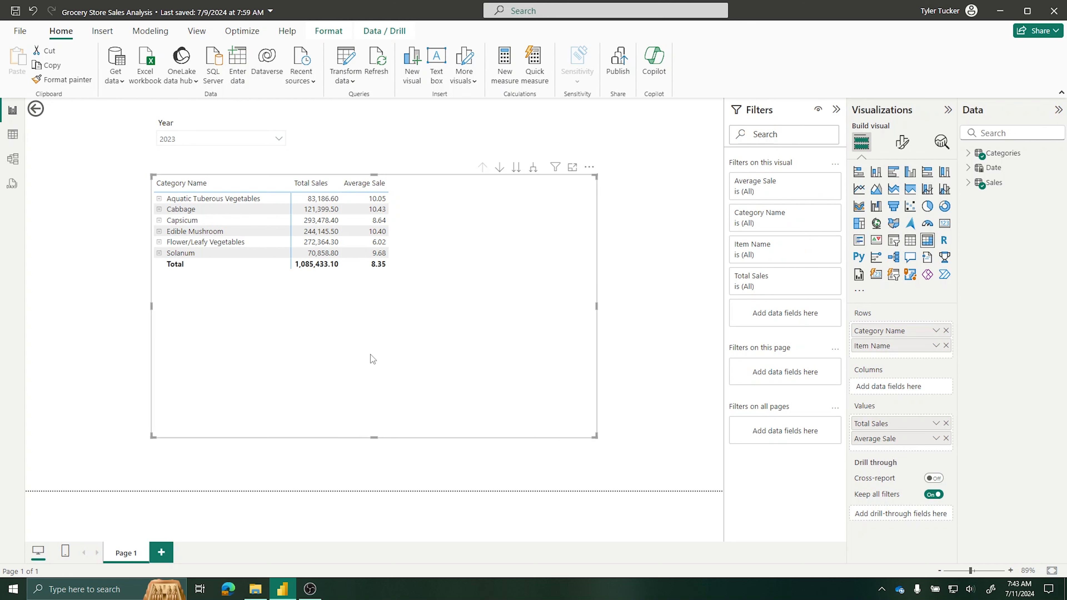
drag(362, 332, 362, 338)
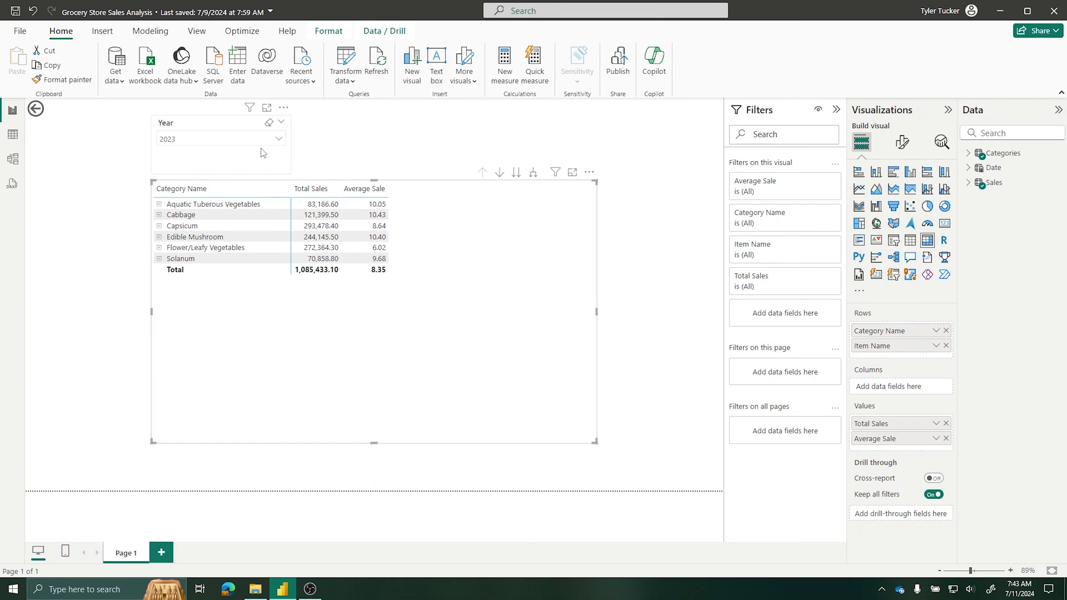
Step: Move the Year slicer slightly down and shorten it so it sits clear above the matrix
click(199, 125)
drag(201, 125, 202, 130)
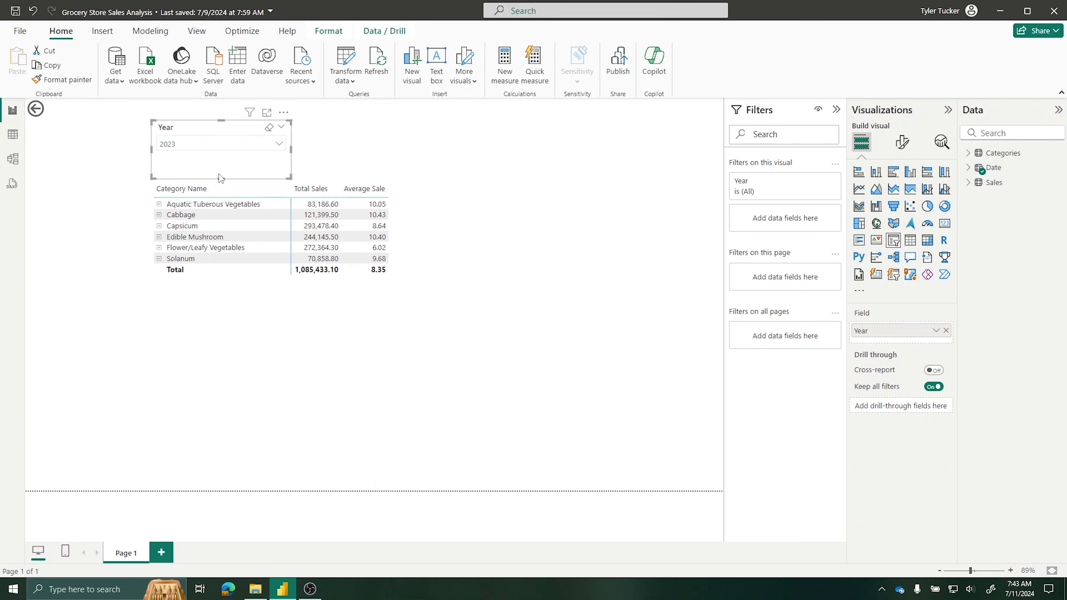
drag(221, 178, 222, 162)
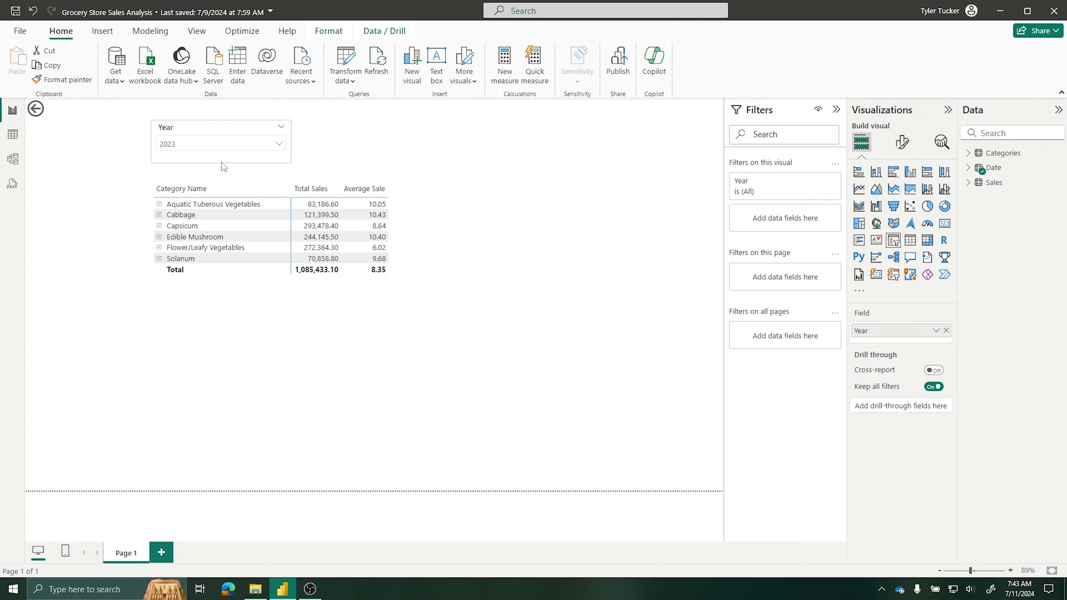
click(371, 174)
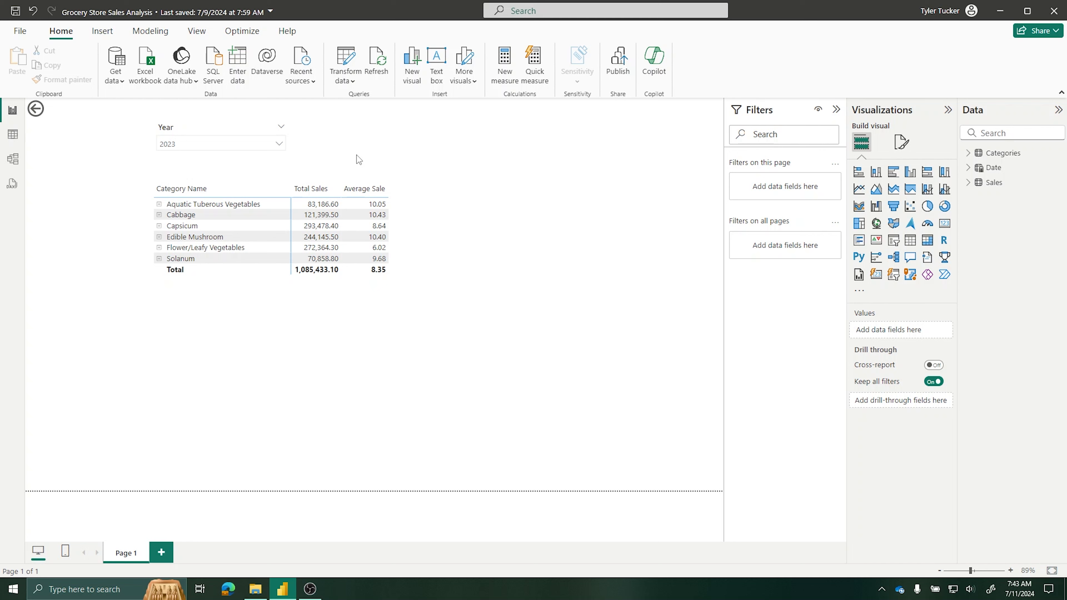
Step: Apply the Accessible Neutral theme to the report
click(194, 33)
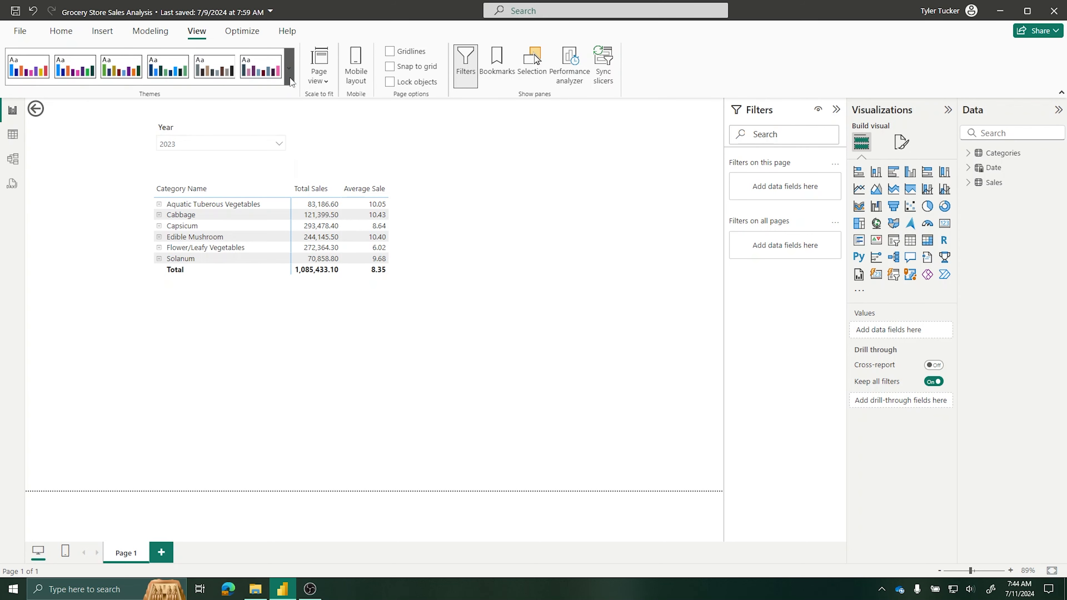
click(289, 68)
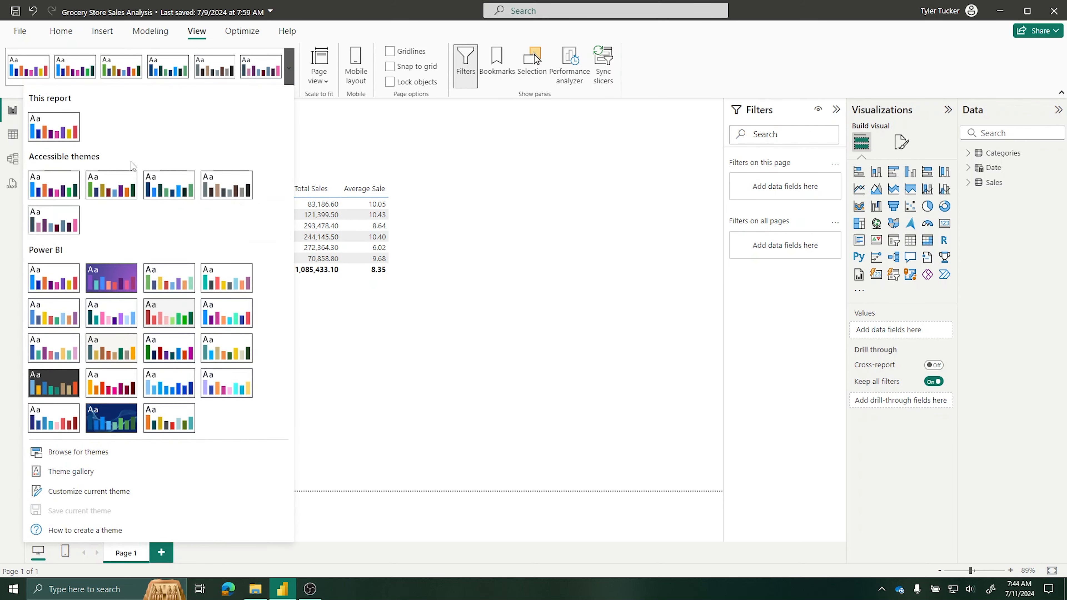
click(219, 182)
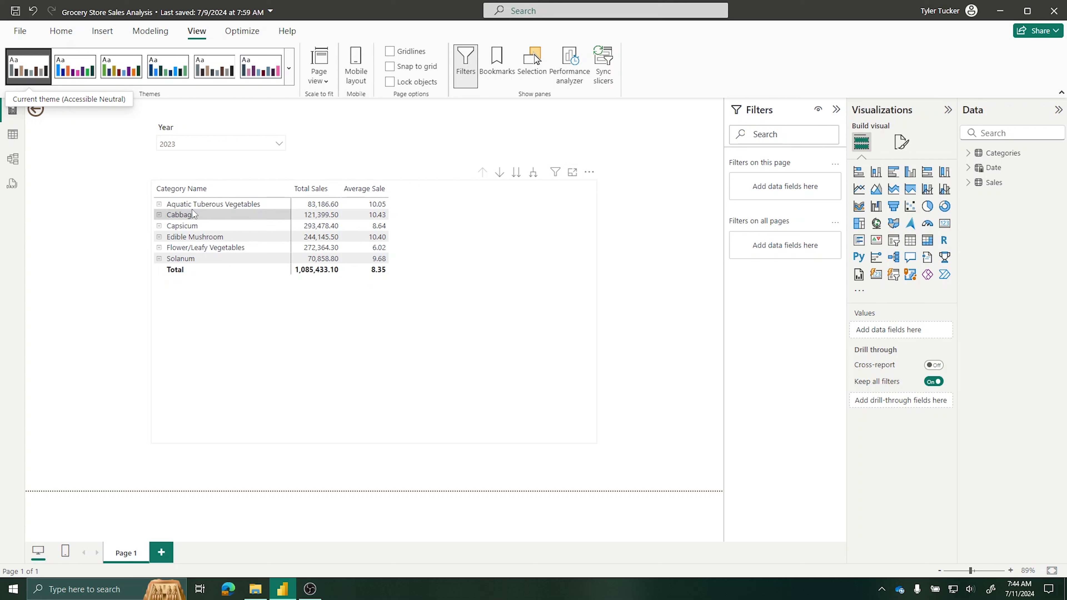
Step: Convert the category sales matrix to a pie chart
click(450, 285)
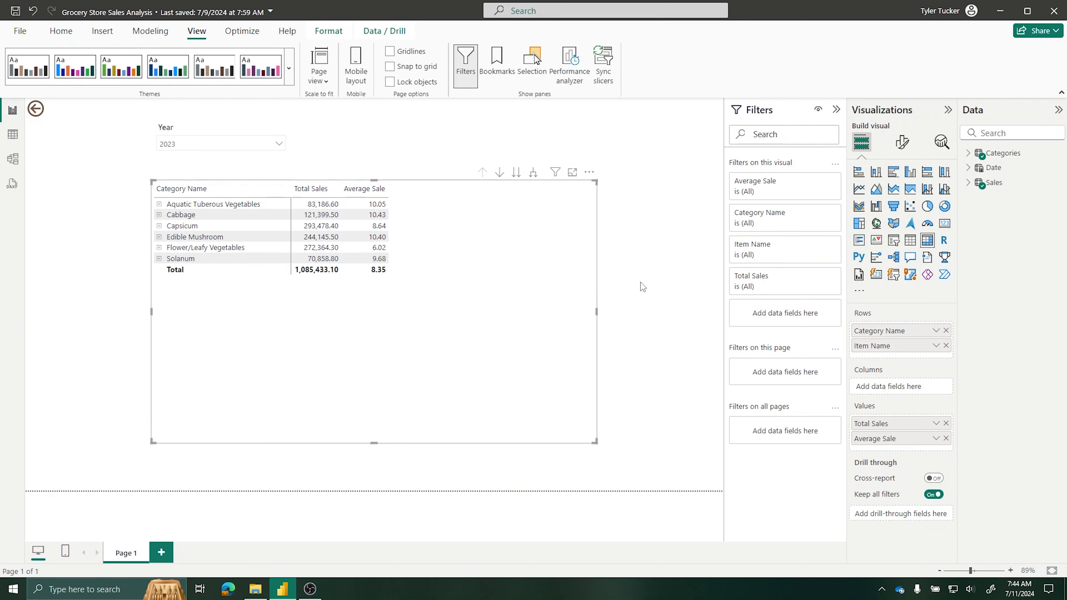
click(928, 206)
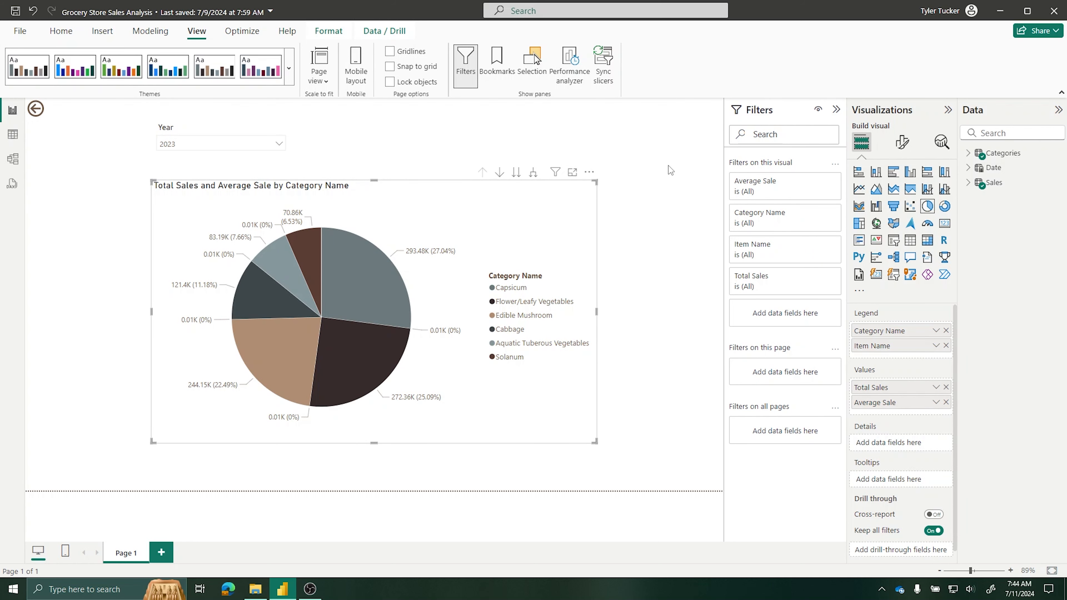
Step: Try other accessible themes on the pie chart, including Accessible Default and the pink and purple one
click(126, 72)
click(74, 74)
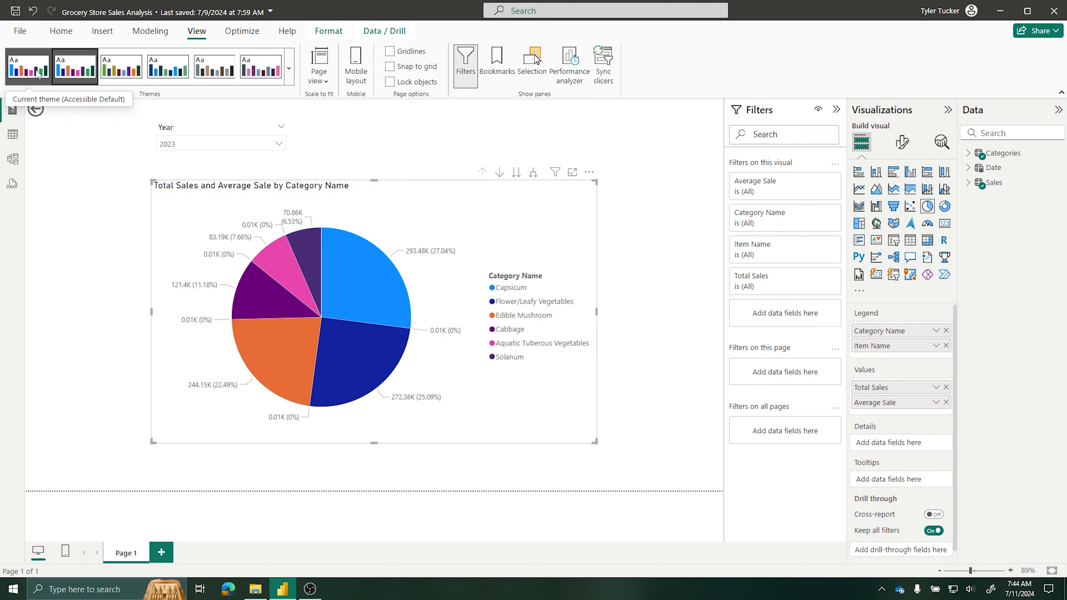
click(259, 80)
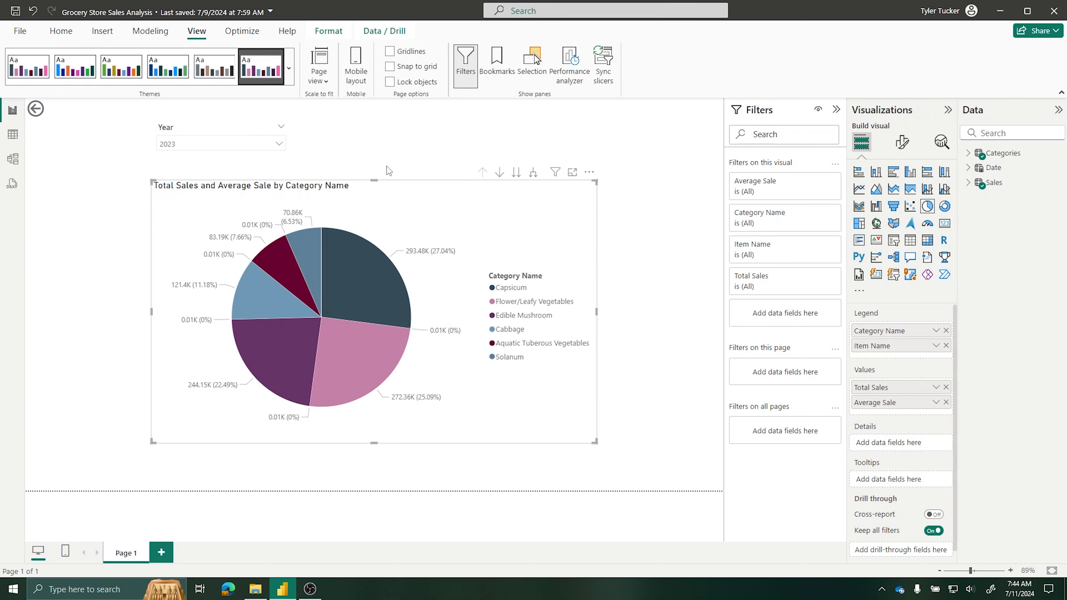
click(290, 82)
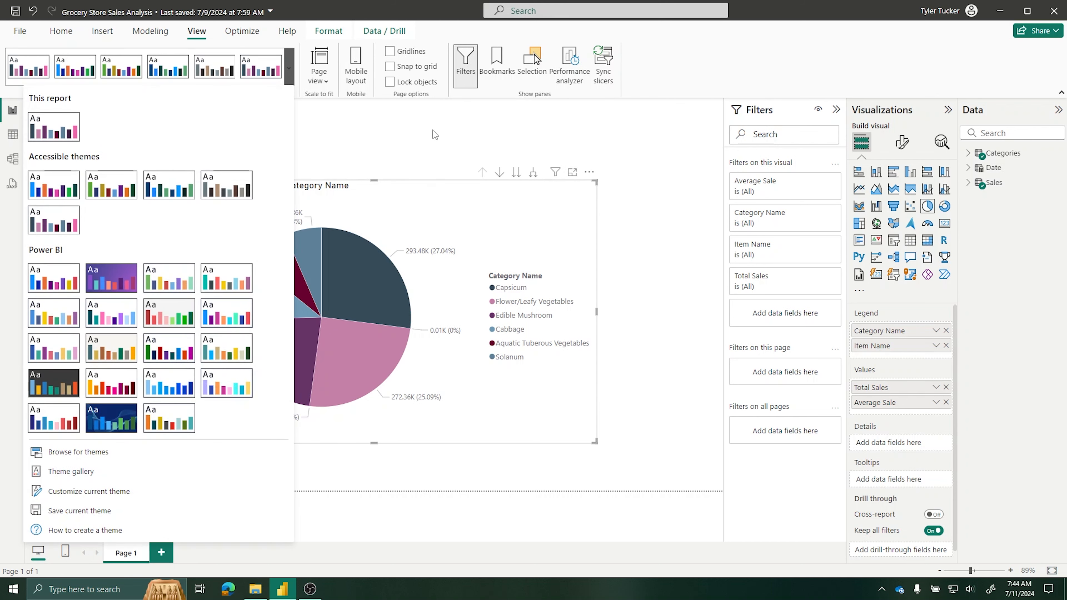
click(432, 131)
click(290, 76)
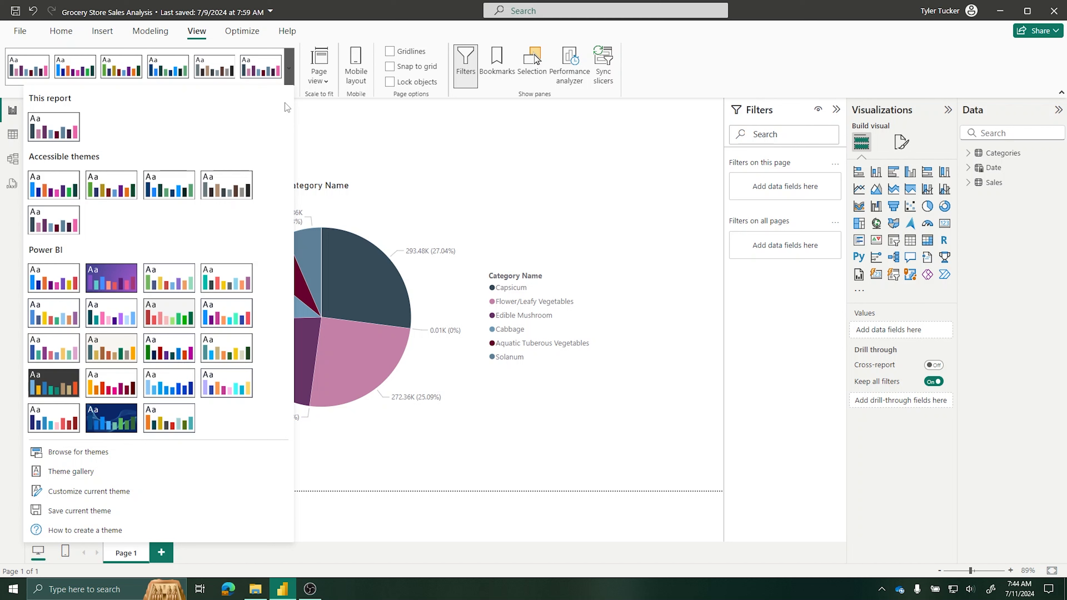
click(355, 128)
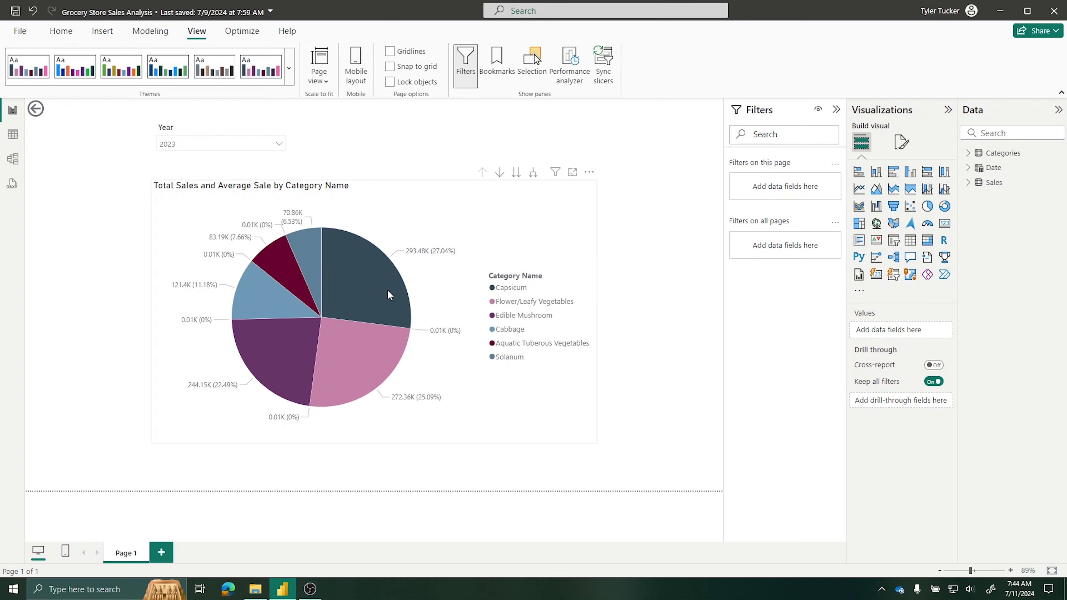
Step: Try the dark grey theme and the purple Bloom theme on the report
click(288, 68)
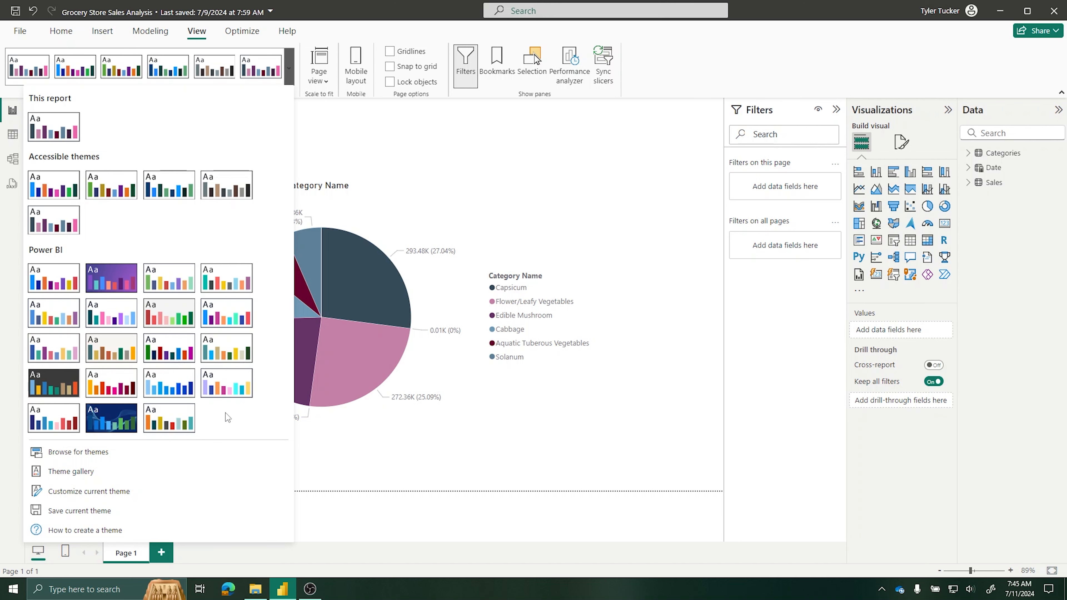
click(55, 379)
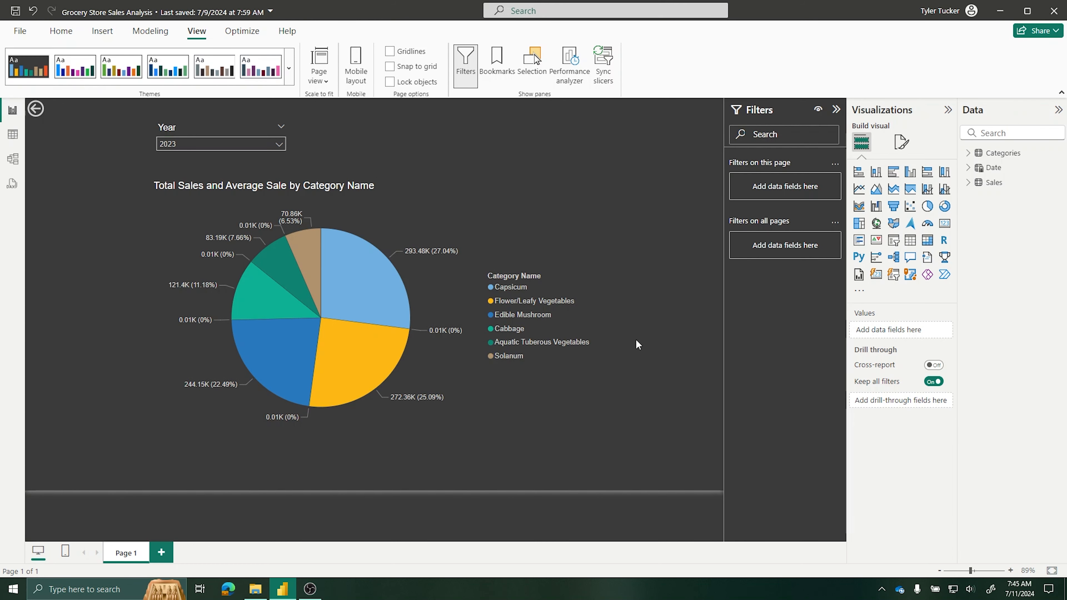
click(288, 67)
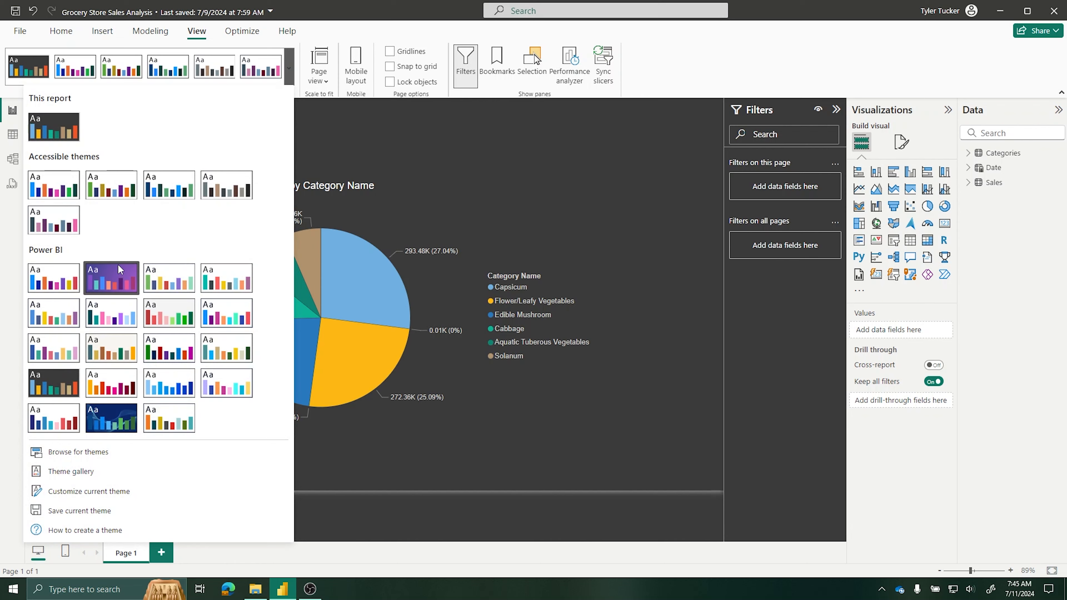
click(118, 264)
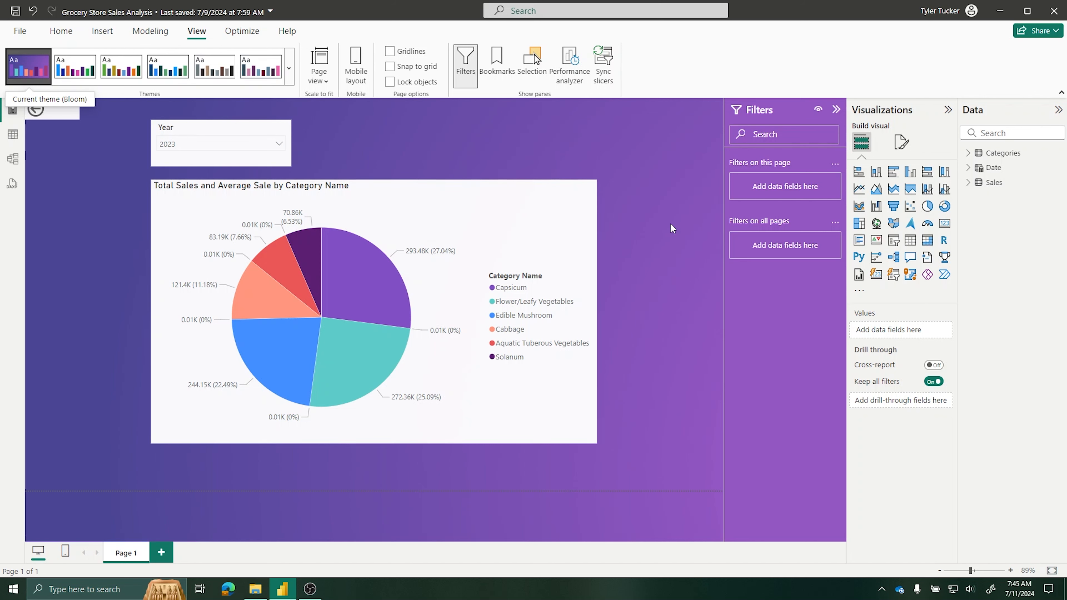
Step: Apply the Frontier theme to the report
click(291, 76)
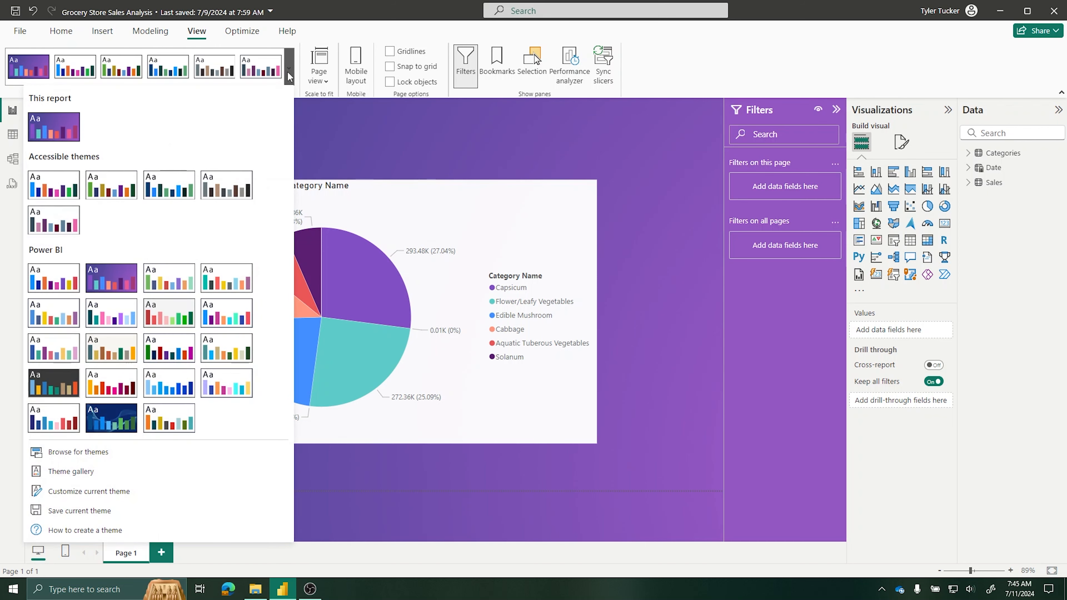
click(112, 353)
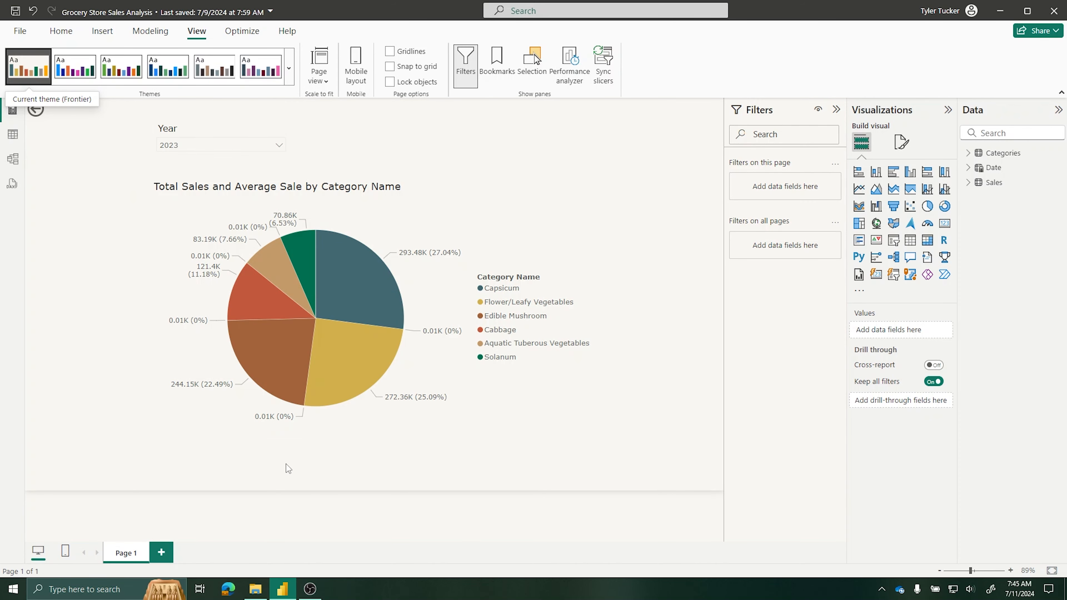
Step: Select the pie chart, collapse the Filters pane and widen the Visualizations pane
click(468, 229)
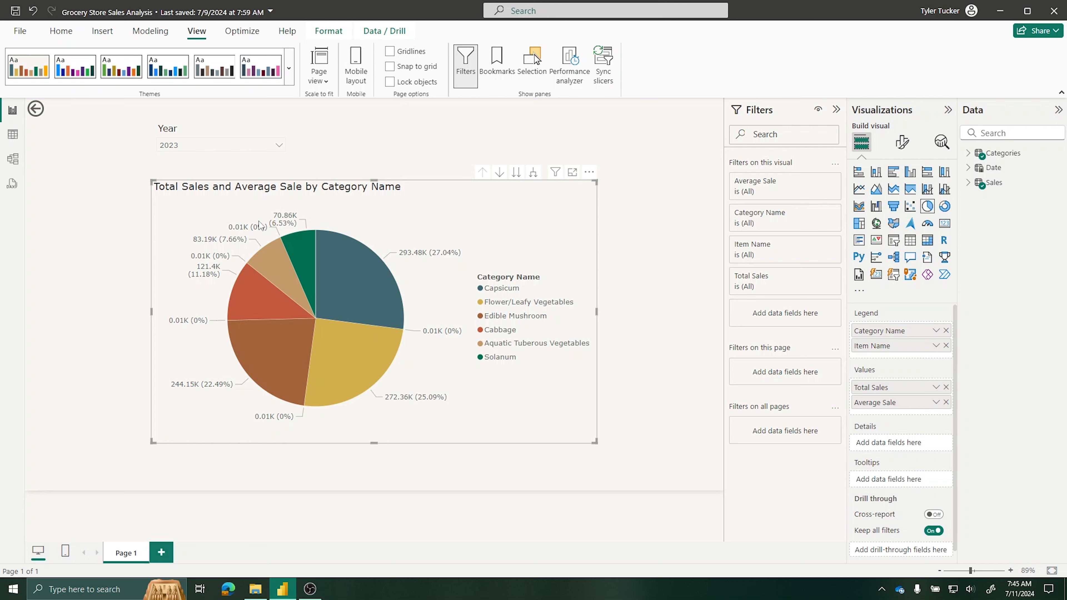
click(837, 110)
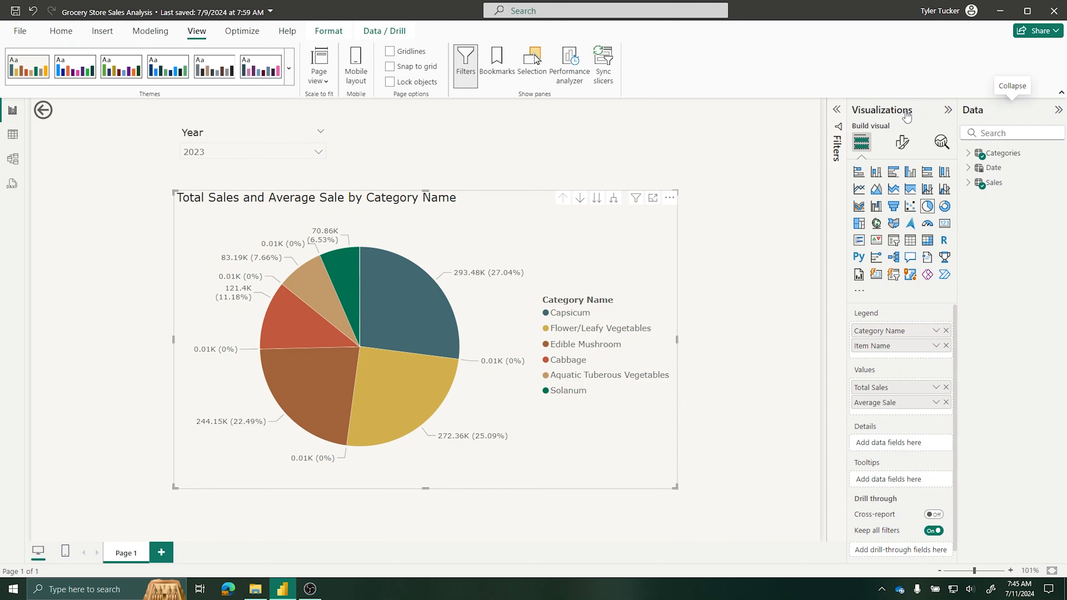
drag(847, 192, 813, 194)
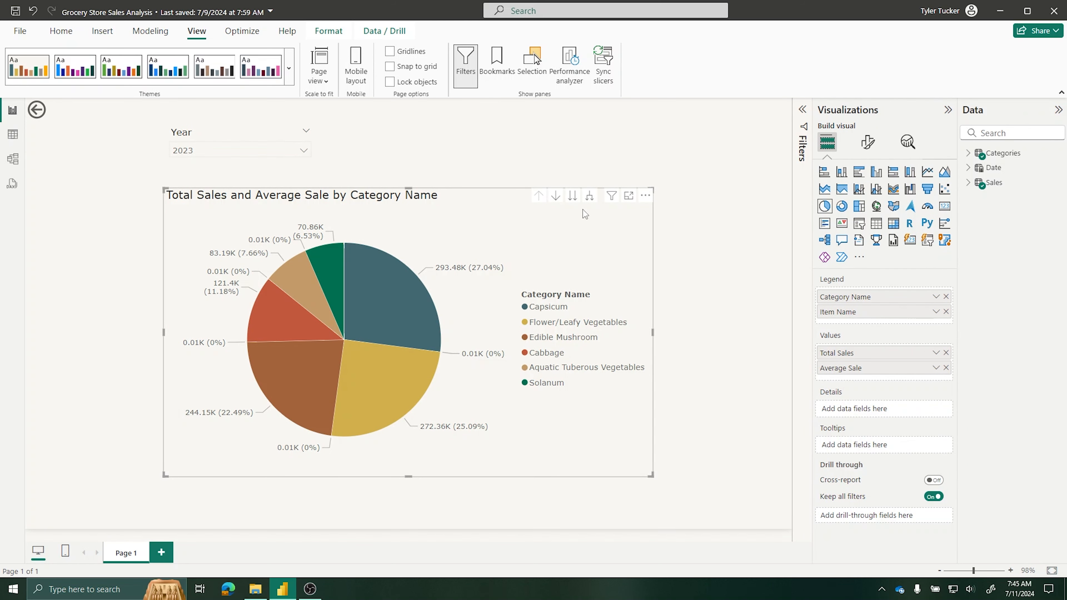
Step: Set the pie chart's background color to white in its general effects formatting
click(868, 142)
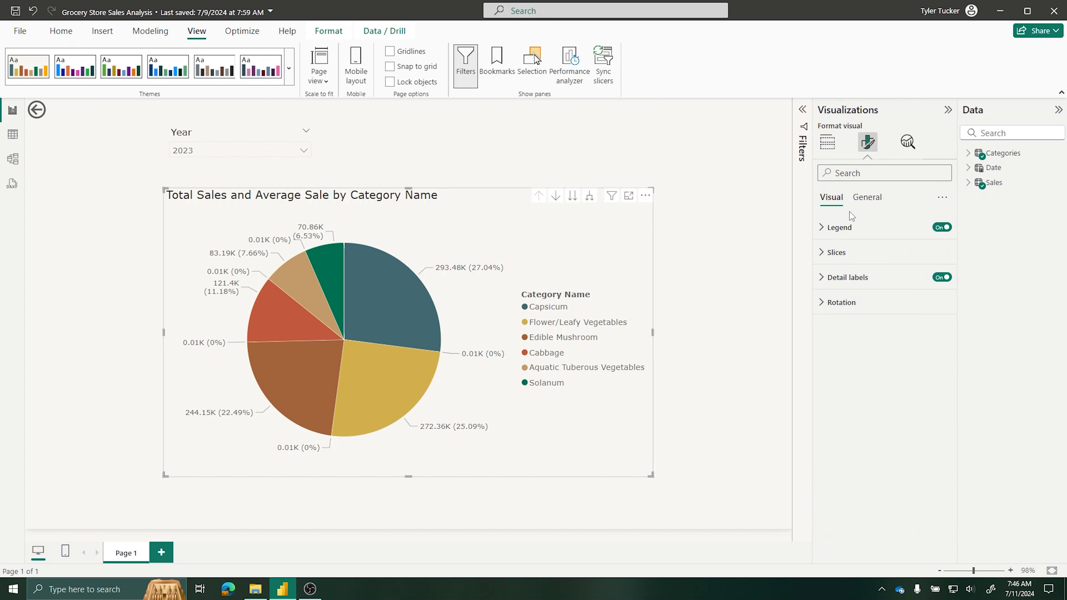
click(865, 201)
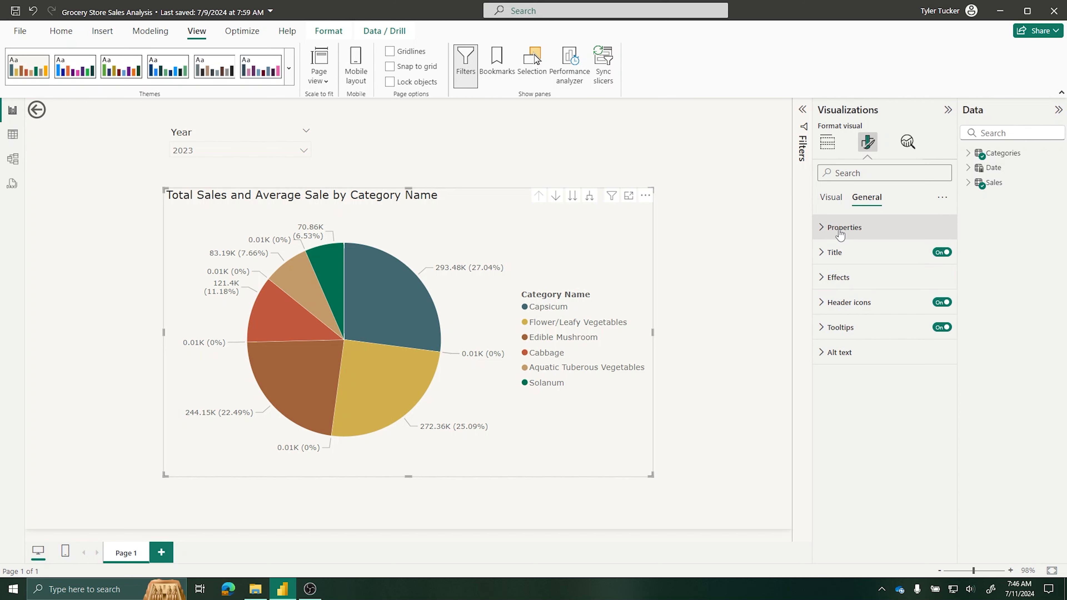
click(882, 277)
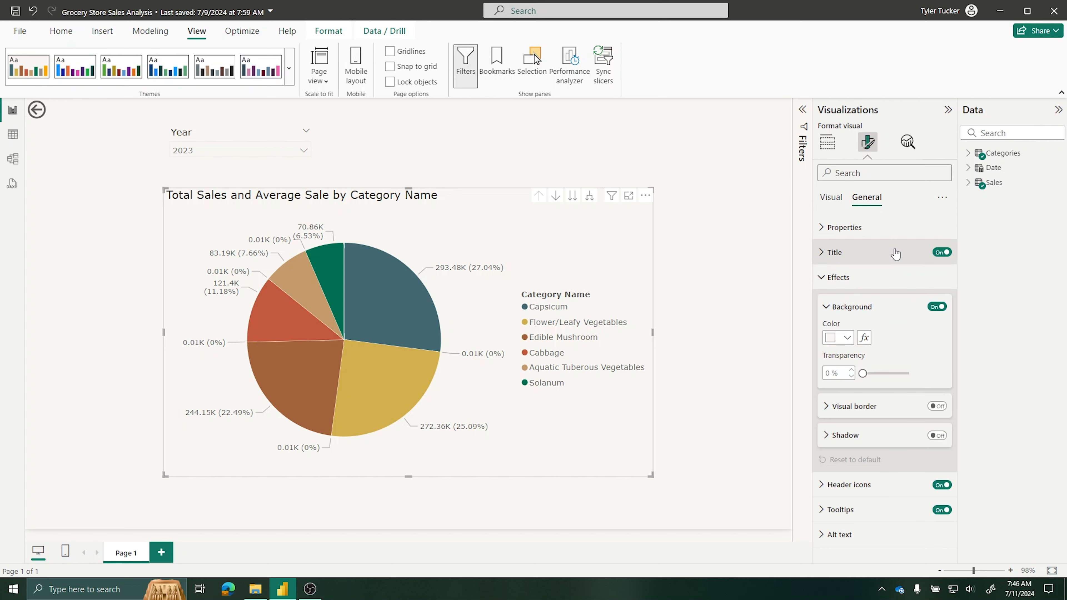
click(845, 340)
click(839, 380)
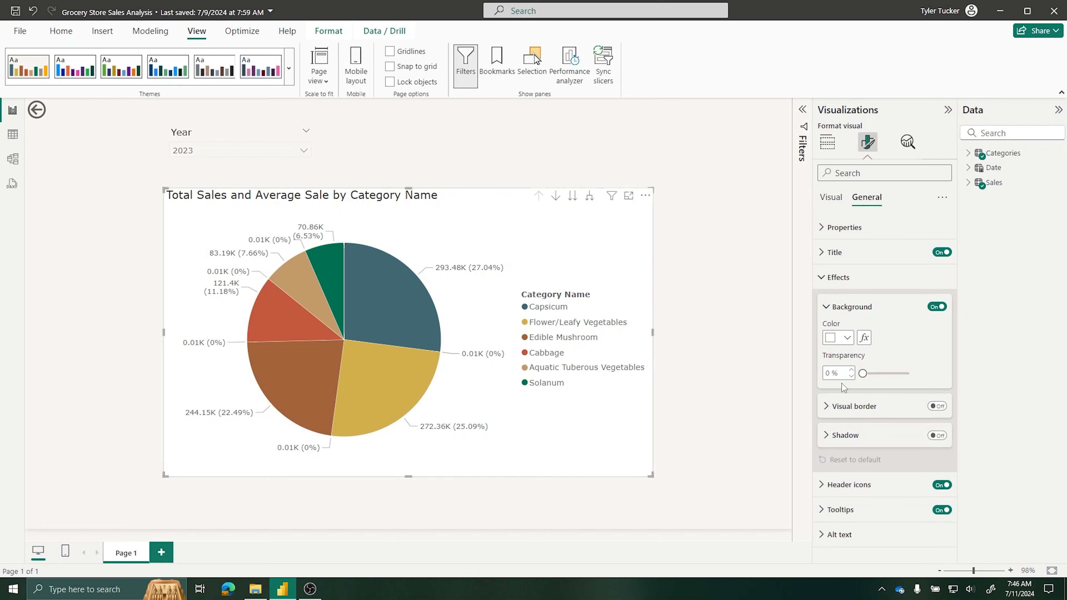
click(736, 305)
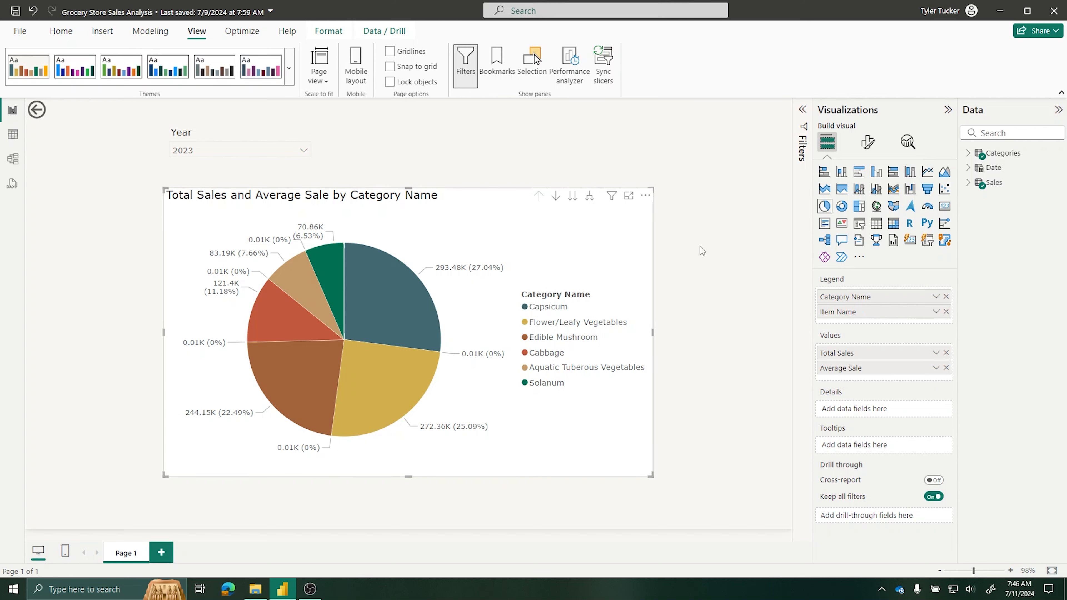
Step: Set the pie chart's left padding to 20 px in its general properties
click(867, 145)
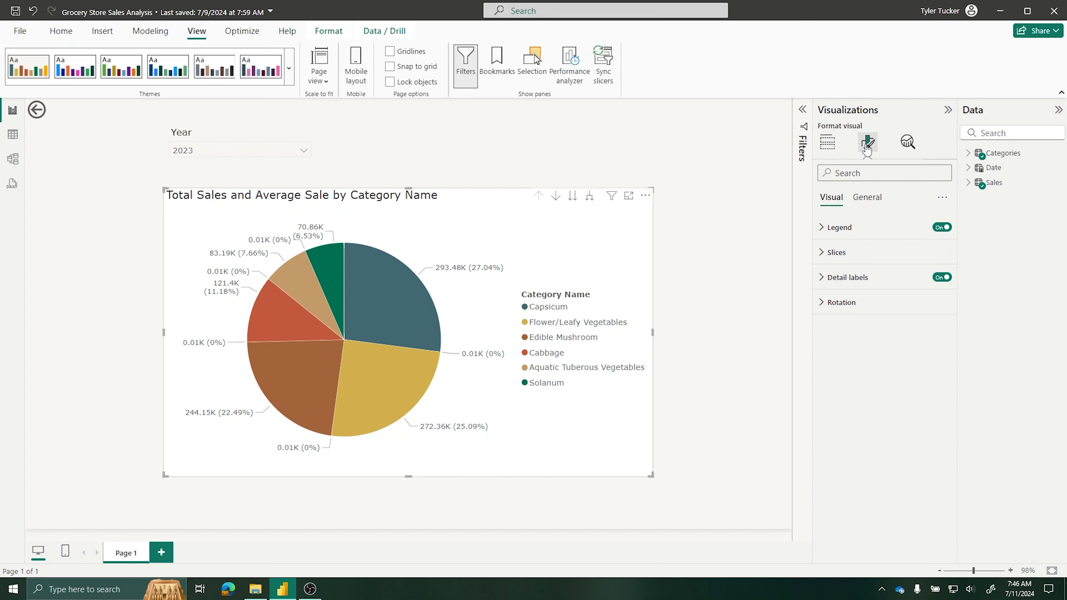
click(871, 204)
click(824, 228)
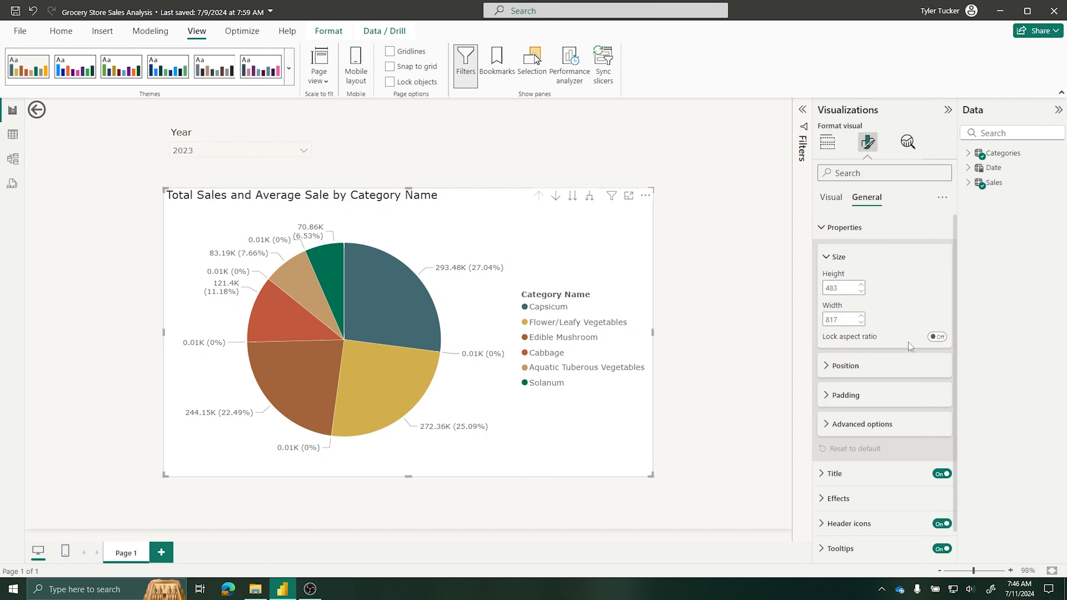
click(830, 396)
scroll(845, 395, down, 1)
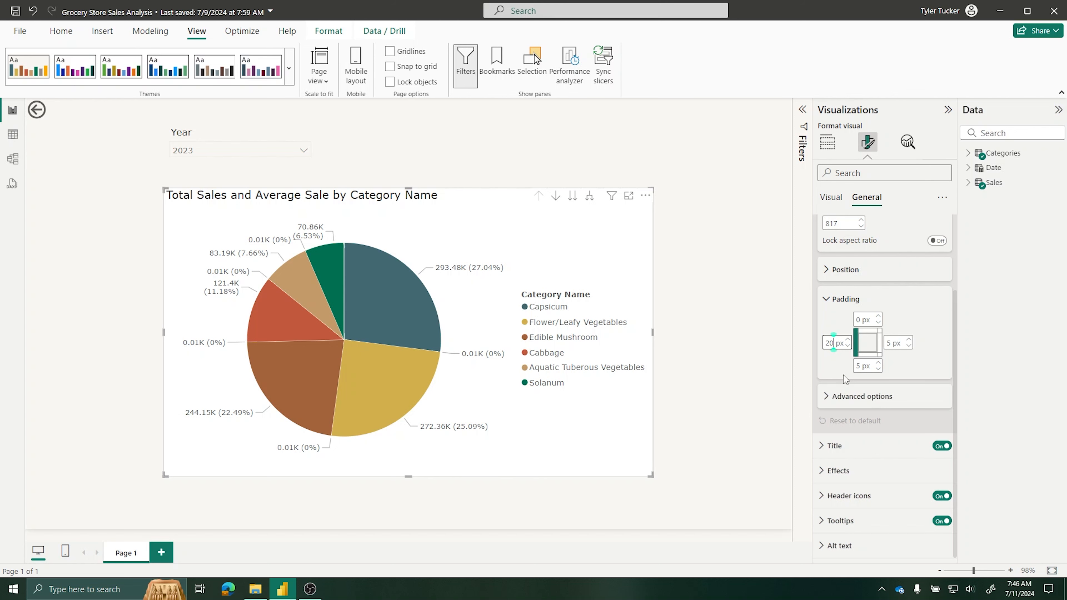
key(Return)
Step: Set the pie chart's top, bottom and right padding to 20 px each and deselect the chart
key(shift+Tab)
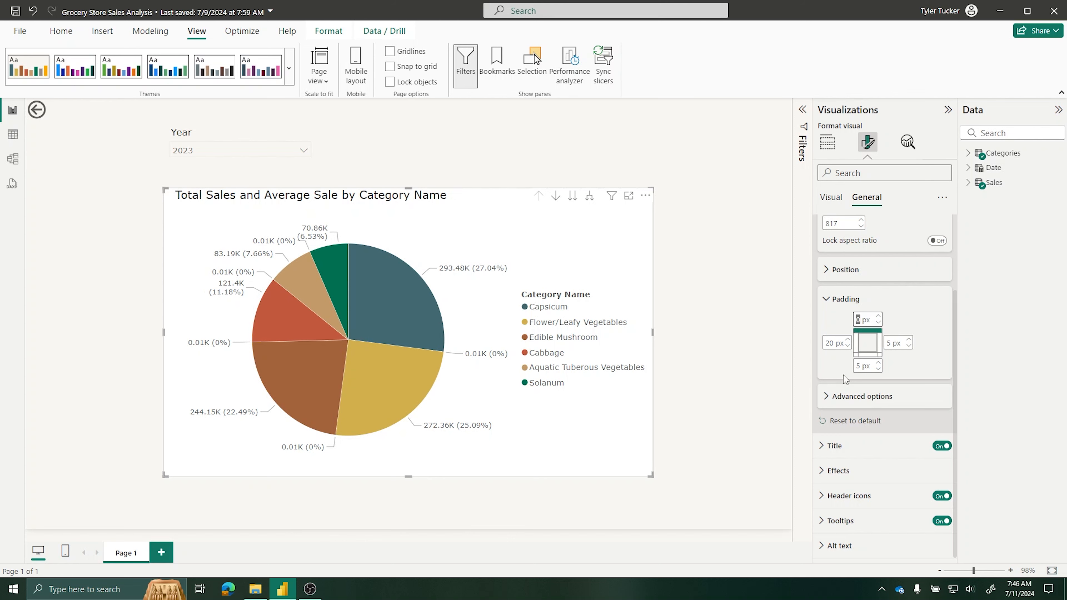
text(20)
key(Return)
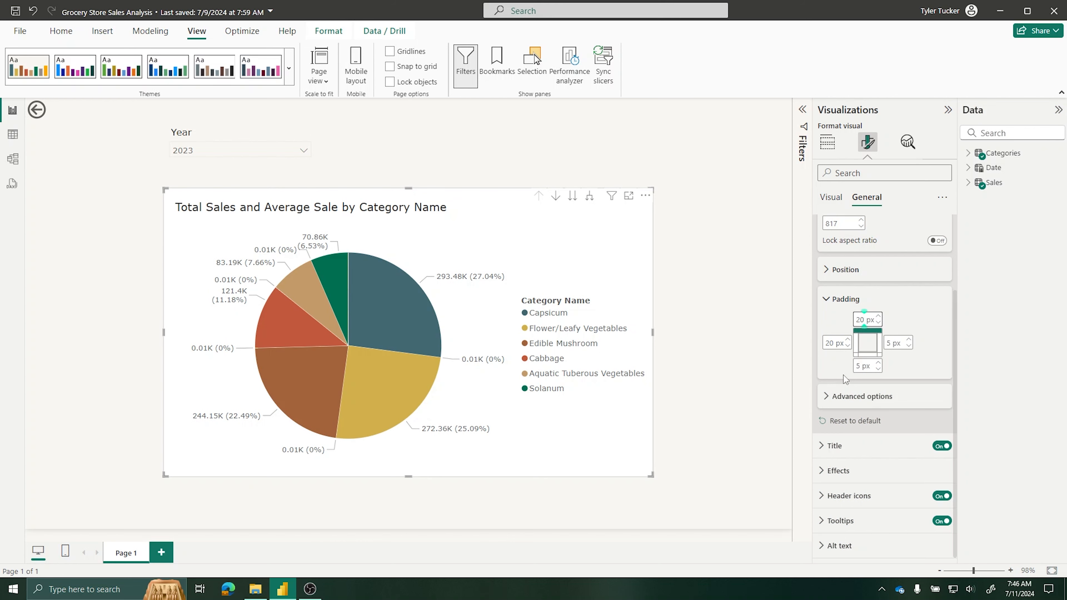
key(Tab)
text(20)
key(Return)
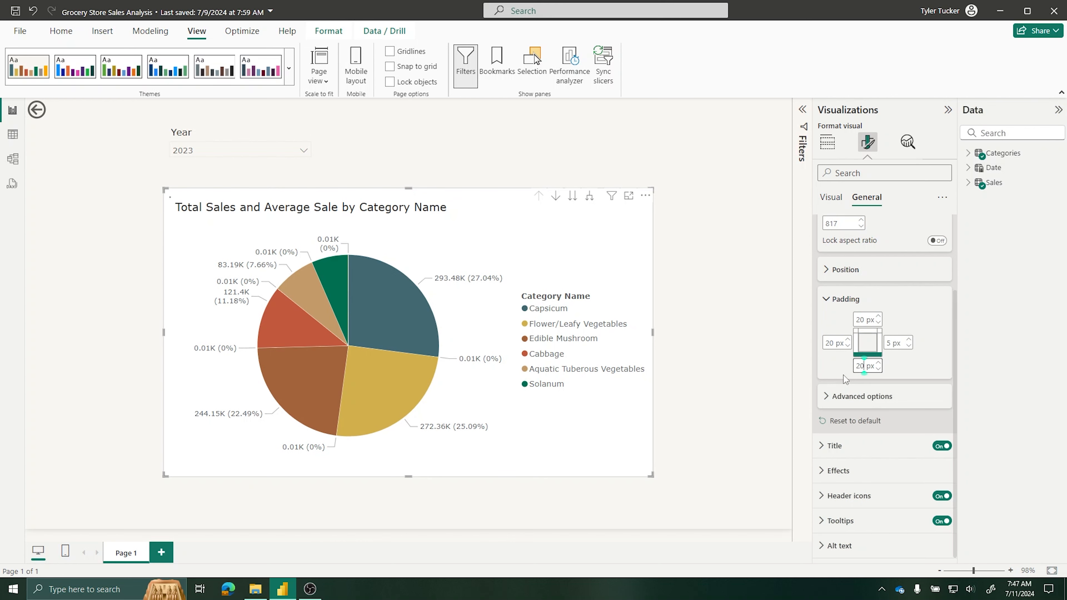
key(Tab)
text(20)
key(Return)
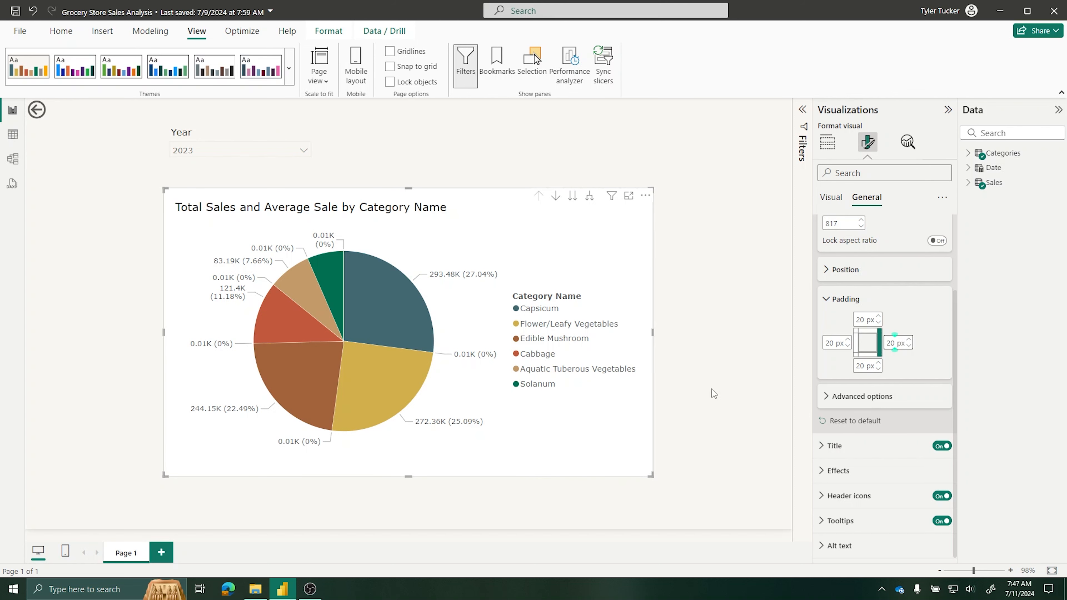
click(688, 291)
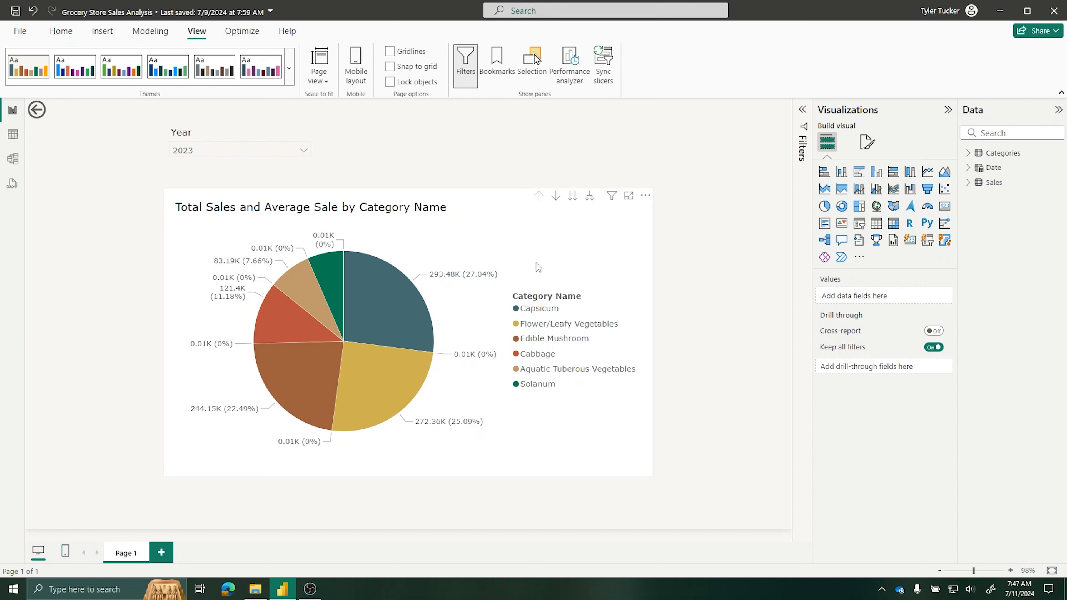
Step: Remove Item Name from the pie chart's legend and Average Sale from its values
click(526, 205)
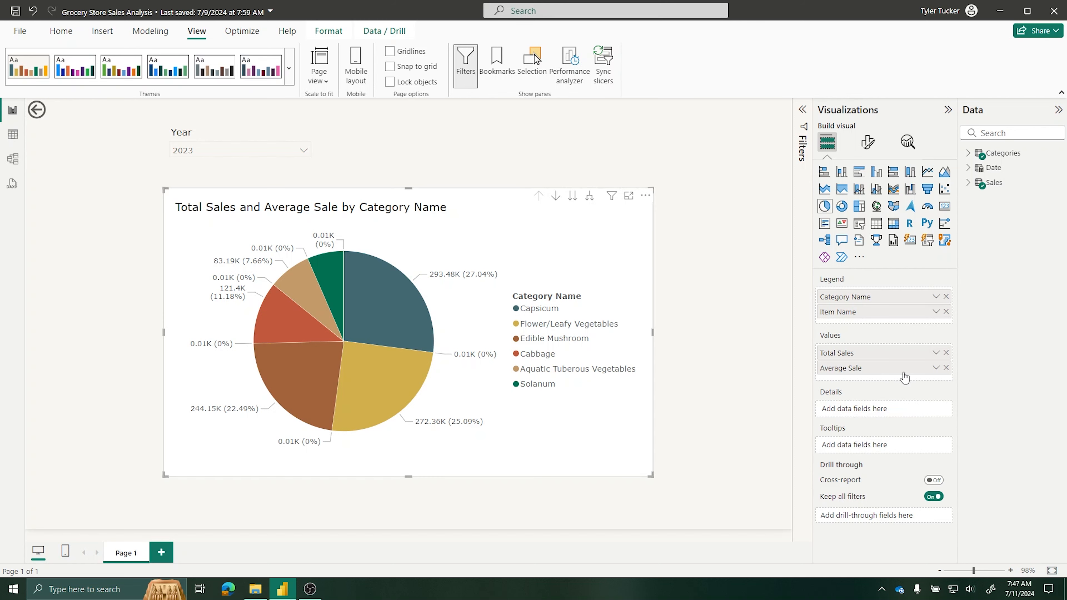
click(946, 312)
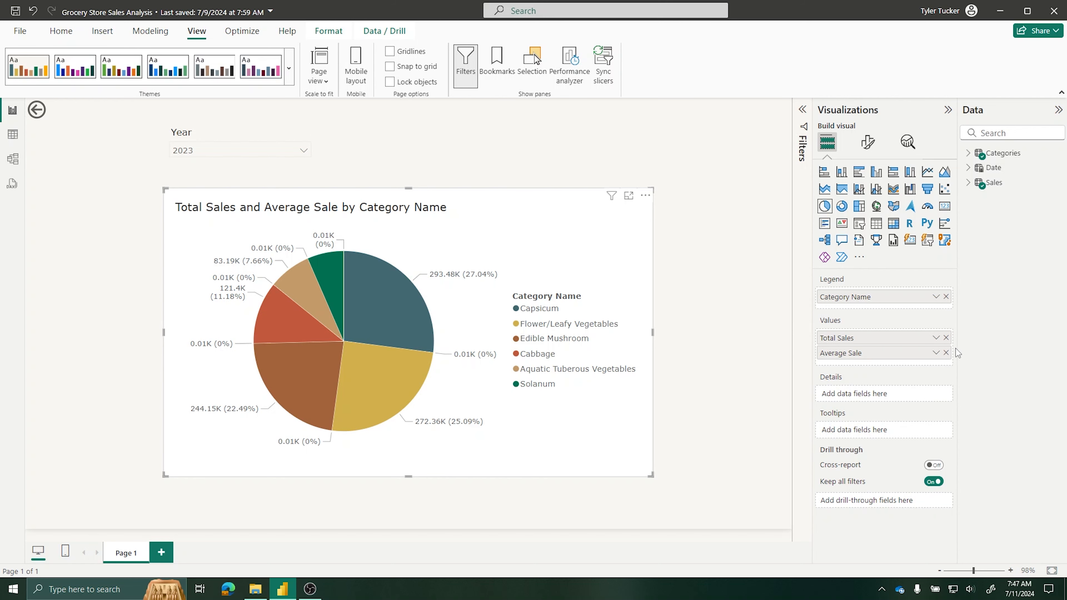
click(946, 353)
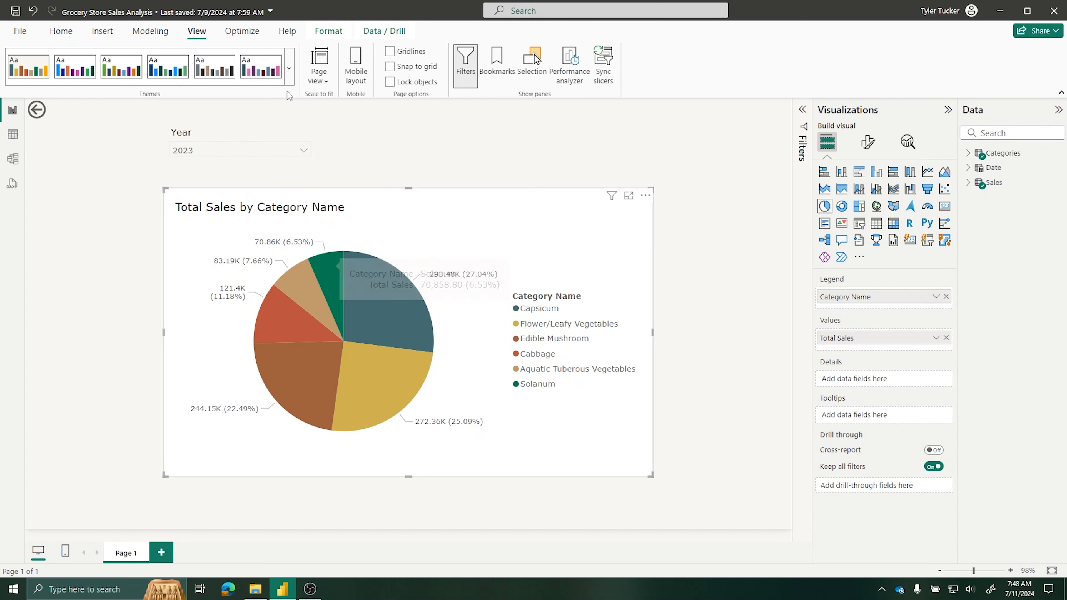
Step: Examine the Frontier theme's colors in the theme customization settings, then cancel without applying
click(289, 69)
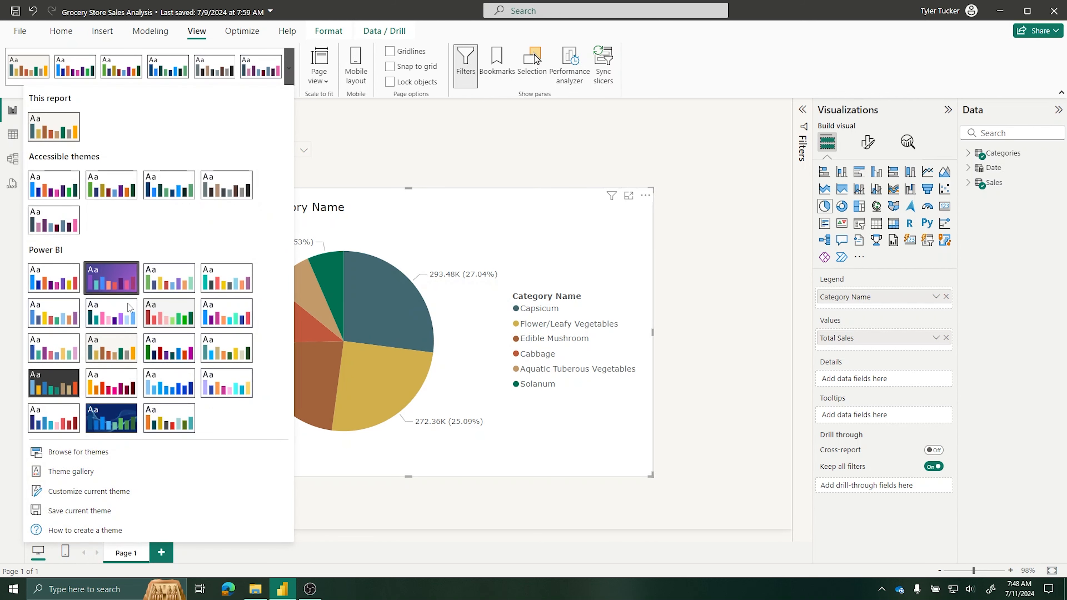
click(76, 493)
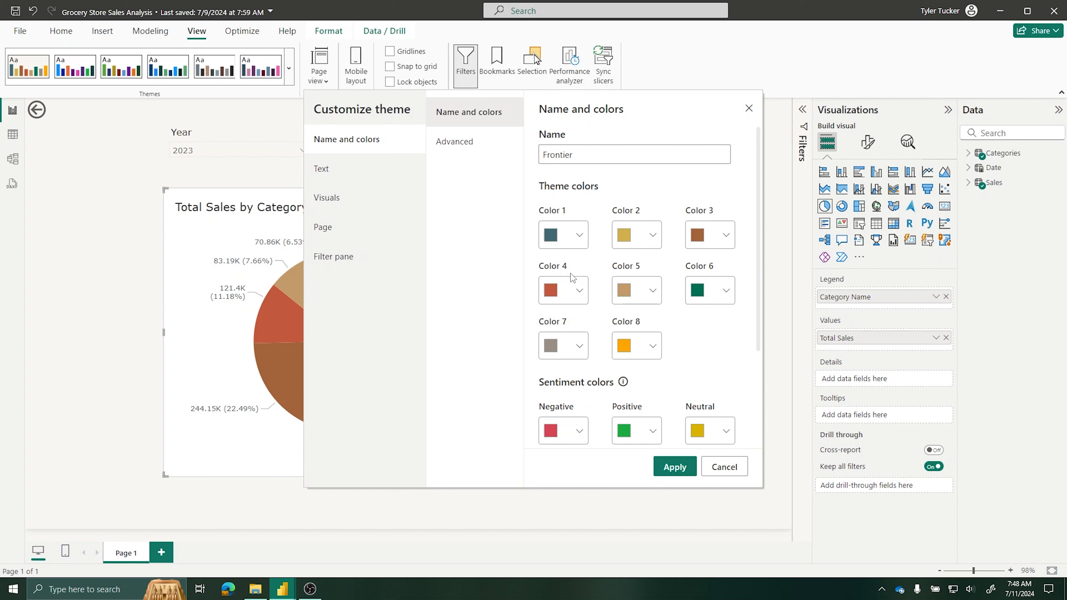
drag(381, 106, 519, 101)
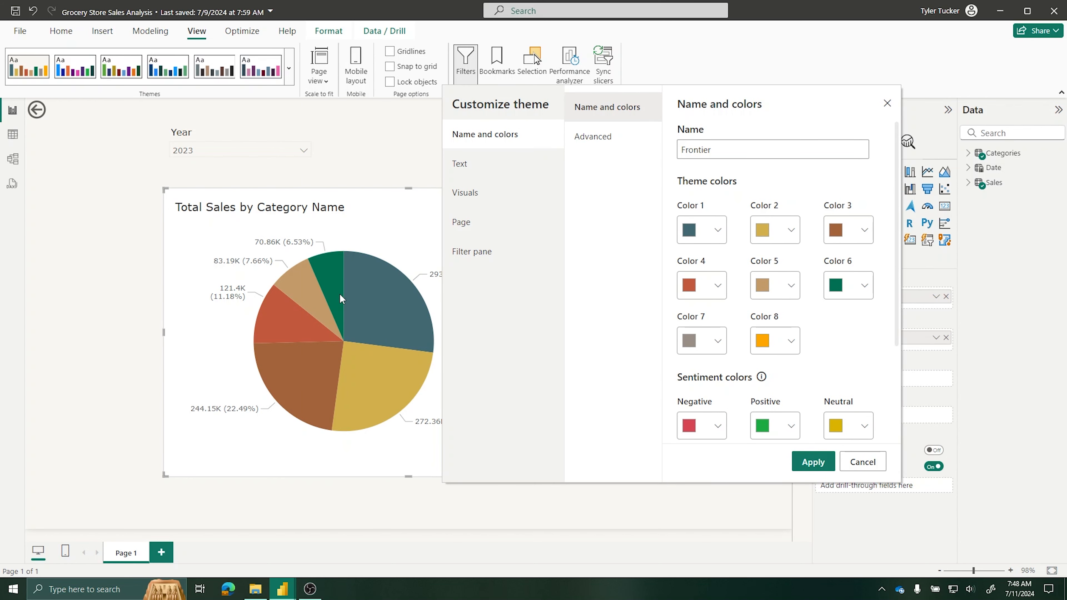
click(857, 463)
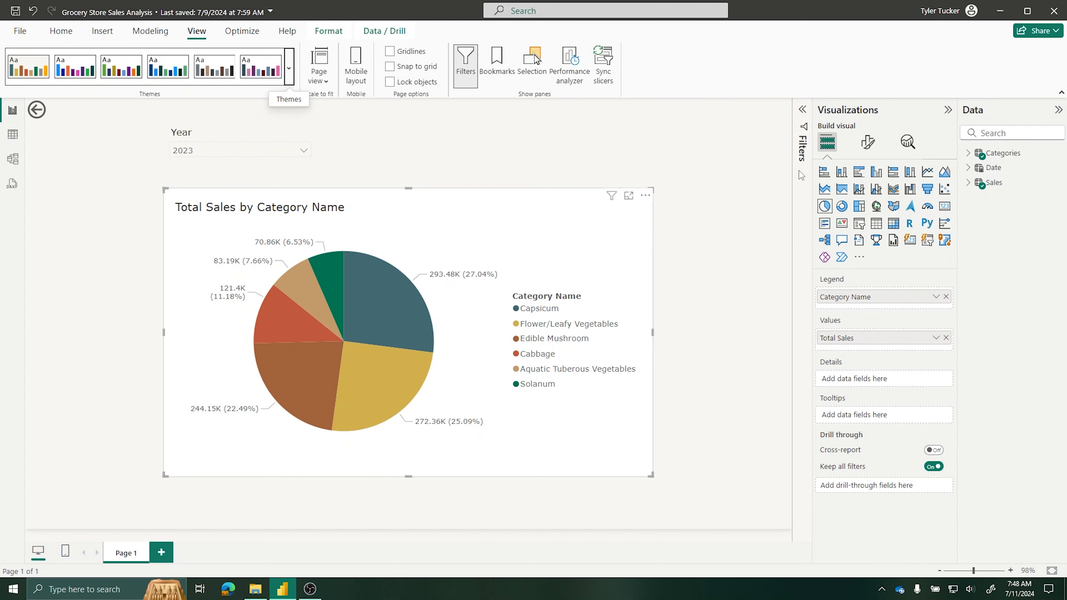
Step: Examine the color settings for the pie chart's individual slices, collapse them and return to the visual's formatting options
click(865, 143)
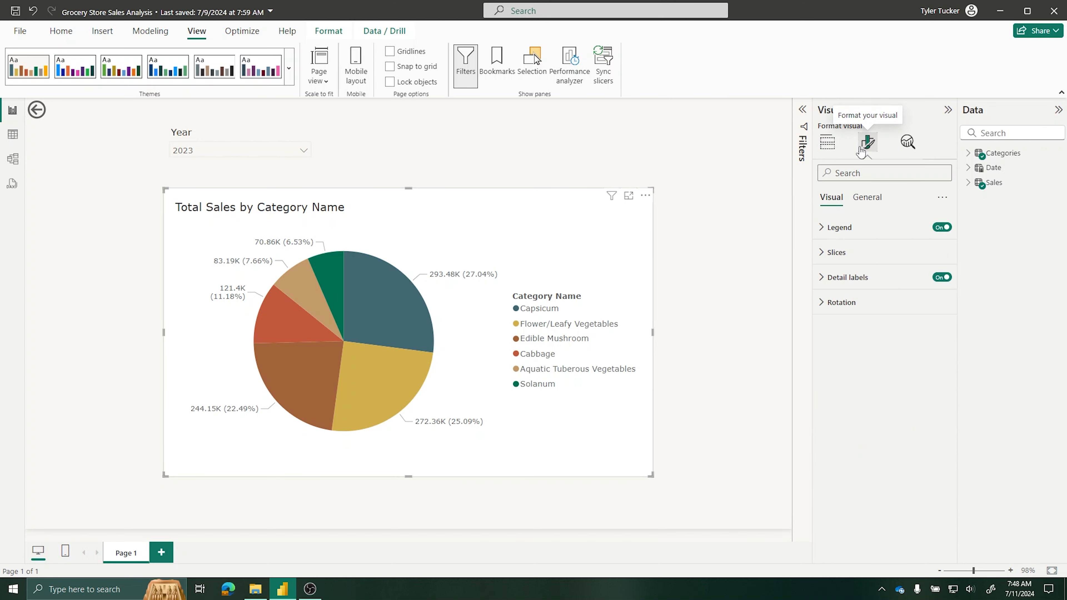
click(827, 254)
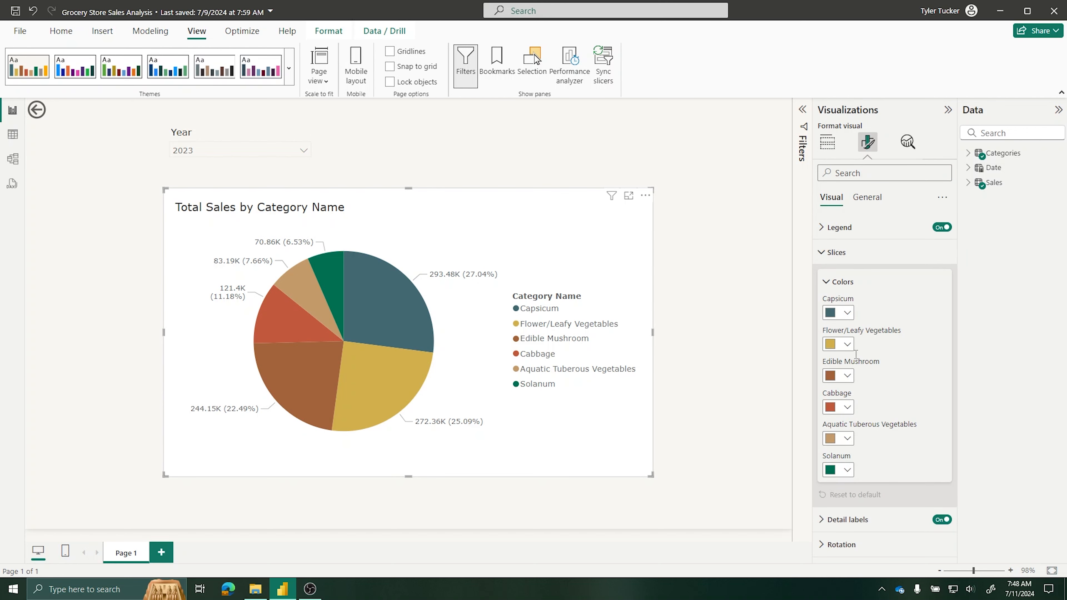
click(830, 254)
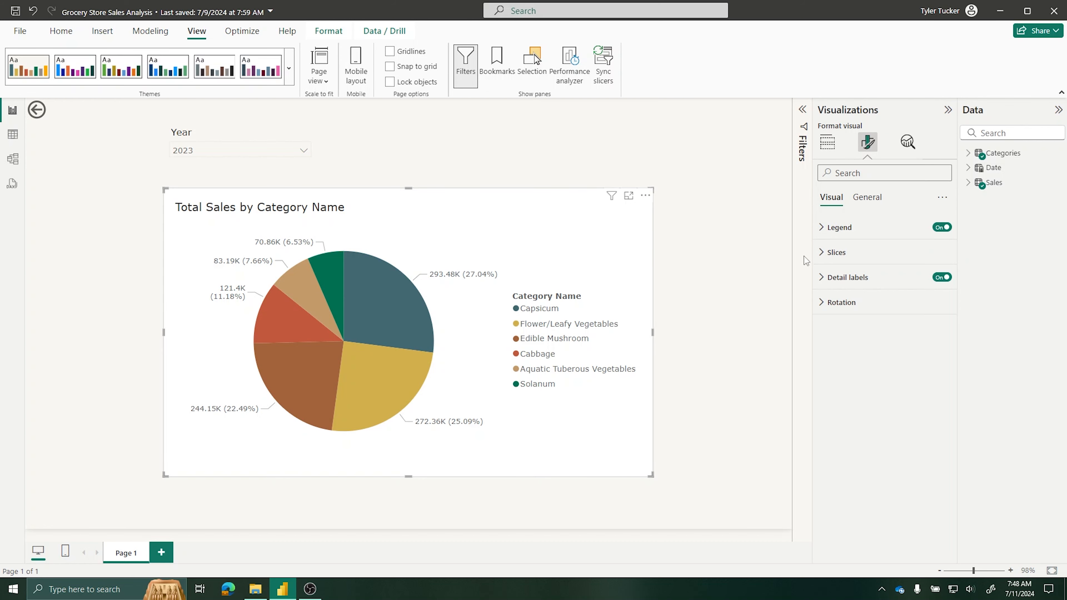
click(827, 142)
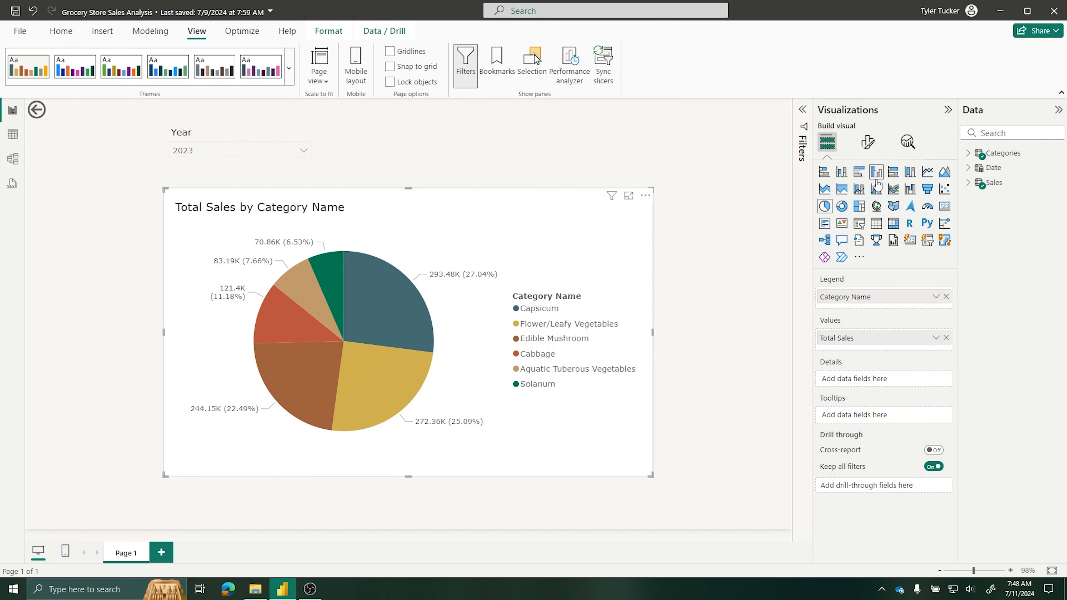
click(867, 143)
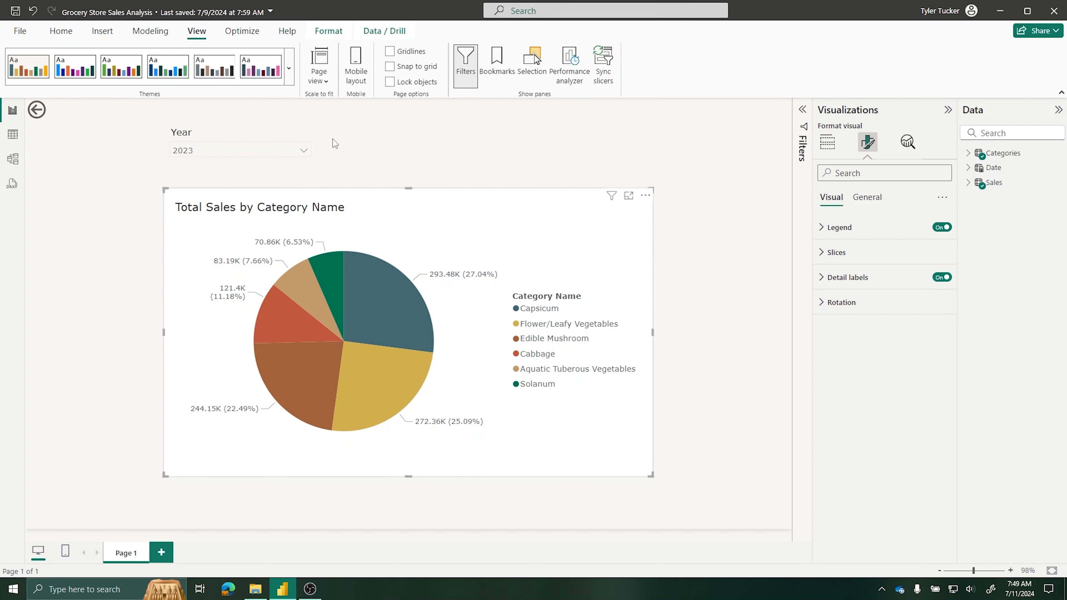
Step: Review the Frontier theme's name and color settings again, apply them and deselect the pie chart
click(288, 72)
click(82, 491)
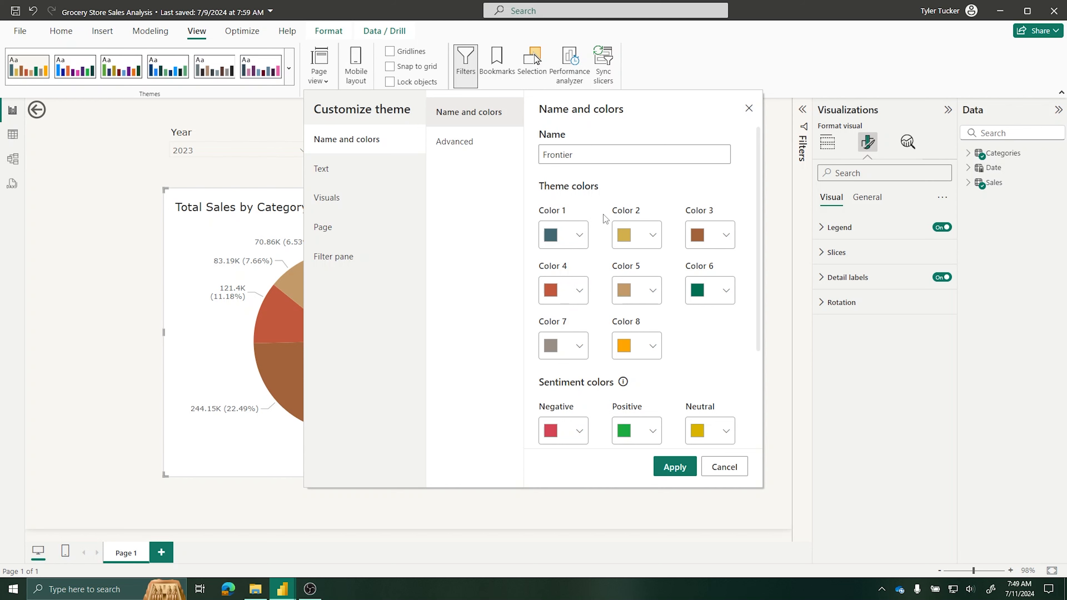
click(673, 467)
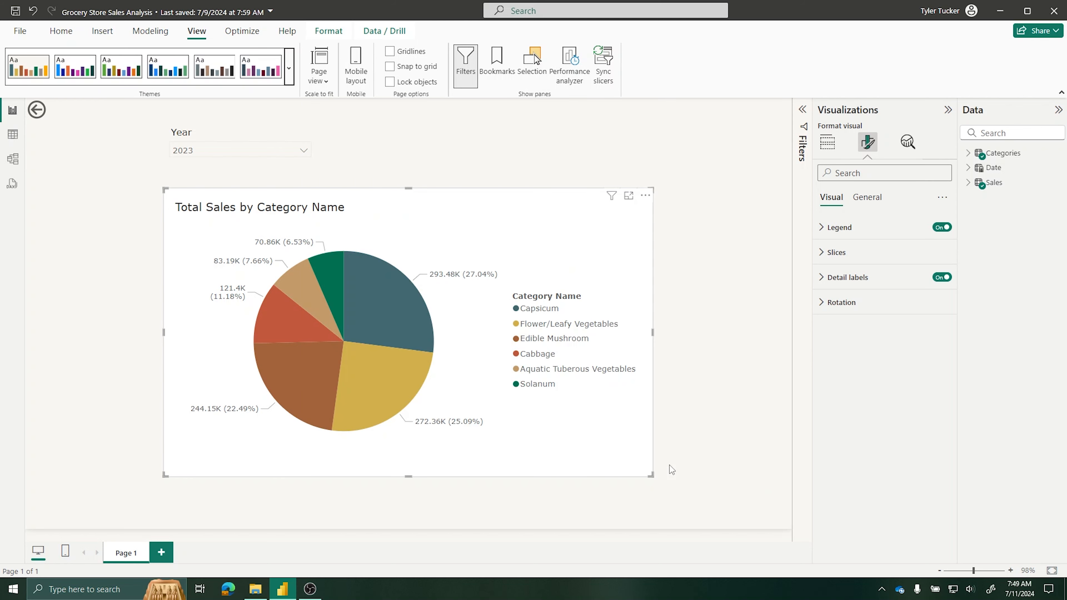
click(684, 330)
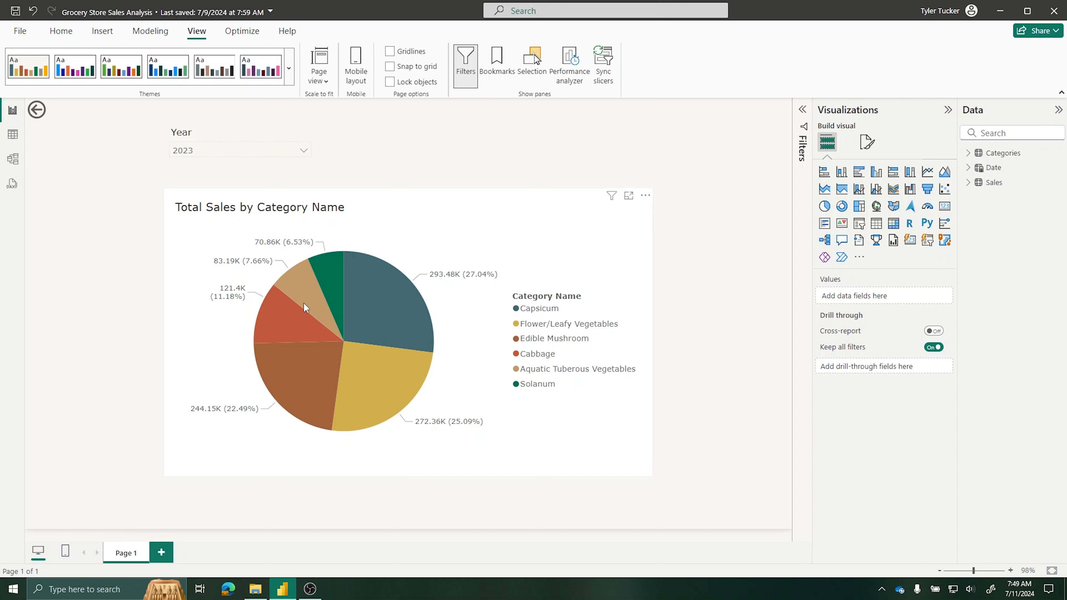
Step: Try the darkest shade of each theme color on the pie slices, from Capsicum through Solanum
mouse_move(360, 373)
click(531, 249)
click(867, 142)
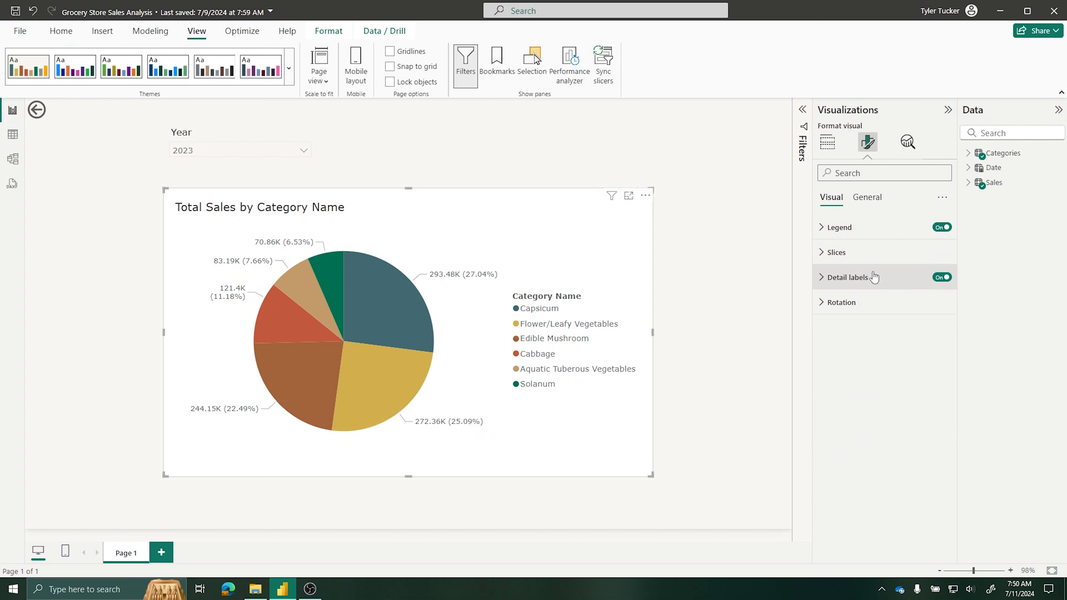
click(860, 255)
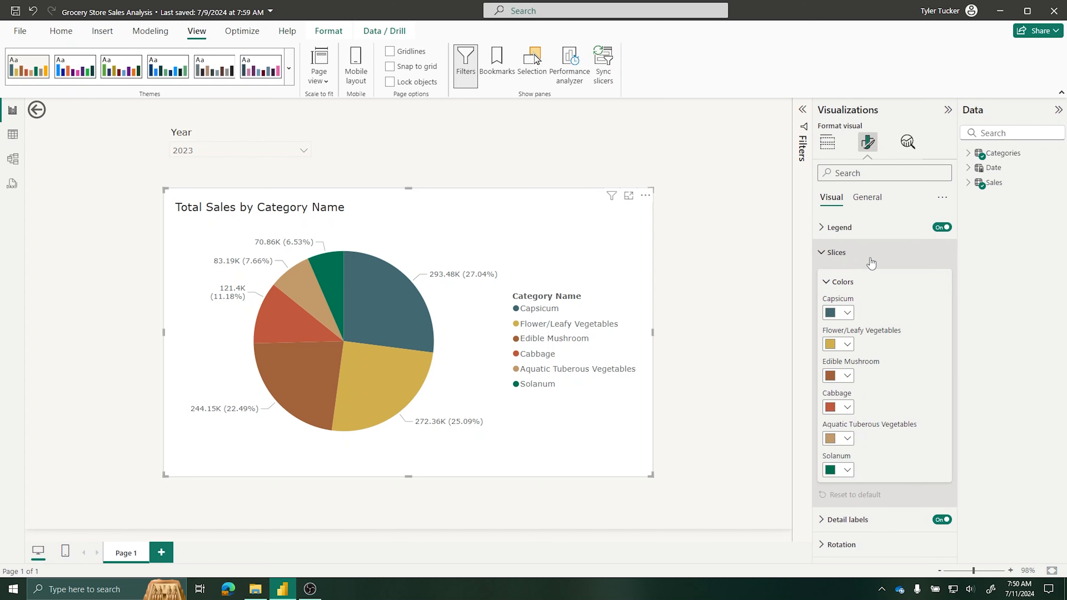
click(847, 313)
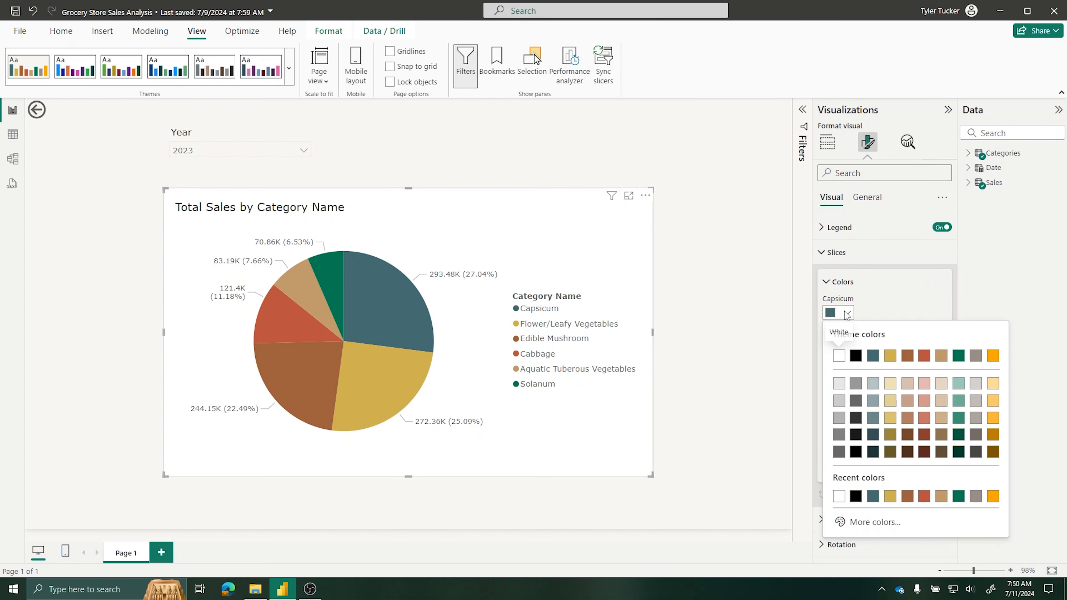
click(874, 452)
click(849, 345)
click(891, 456)
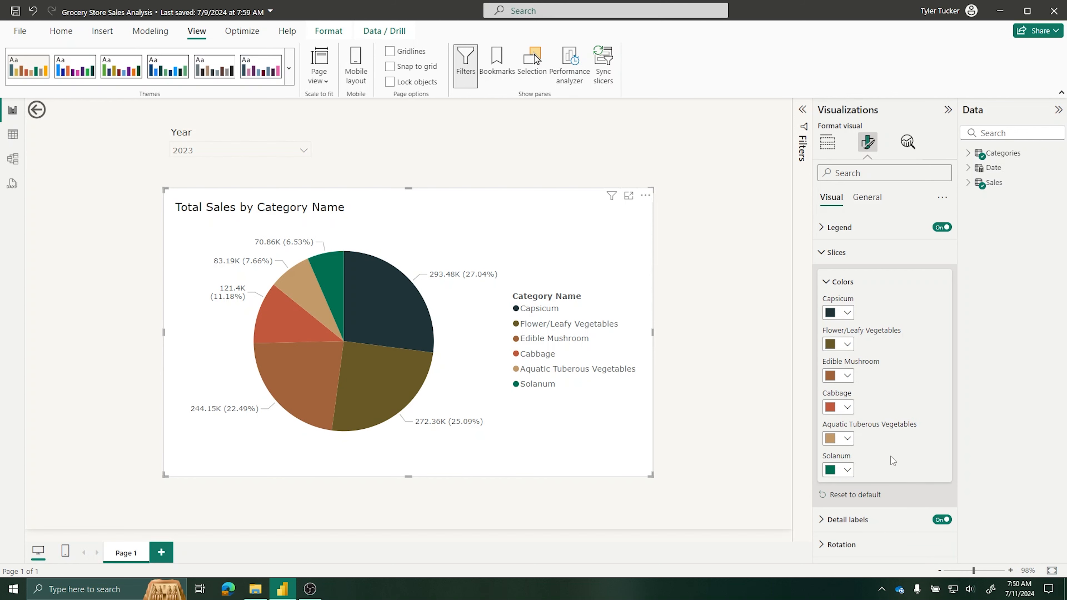
click(847, 376)
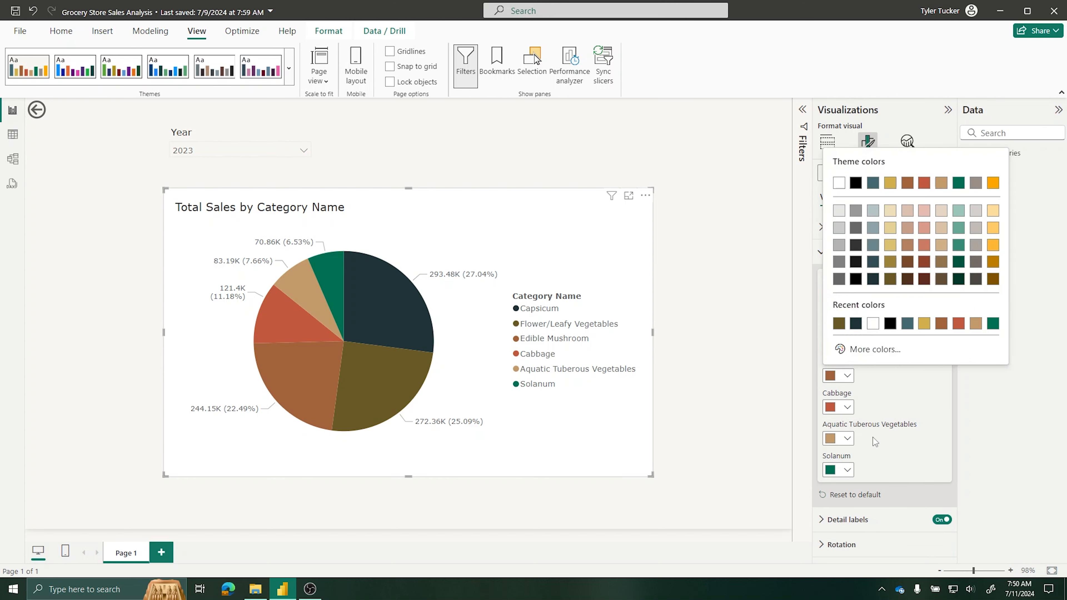
click(907, 287)
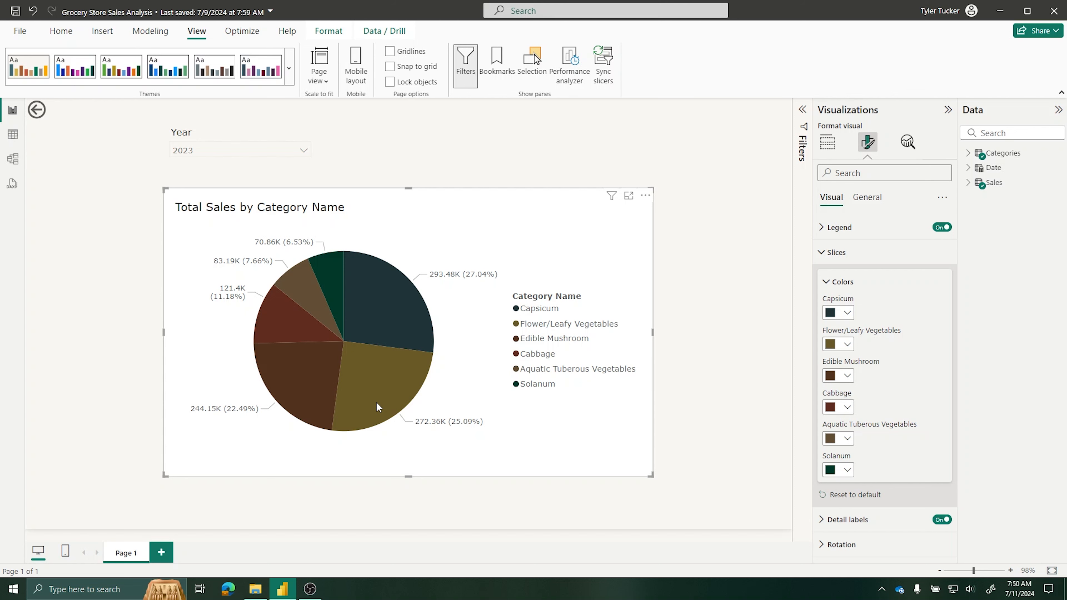
Step: Open the Capsicum slice's color choices, undo all the pie slice color changes and reselect the pie chart
mouse_move(386, 405)
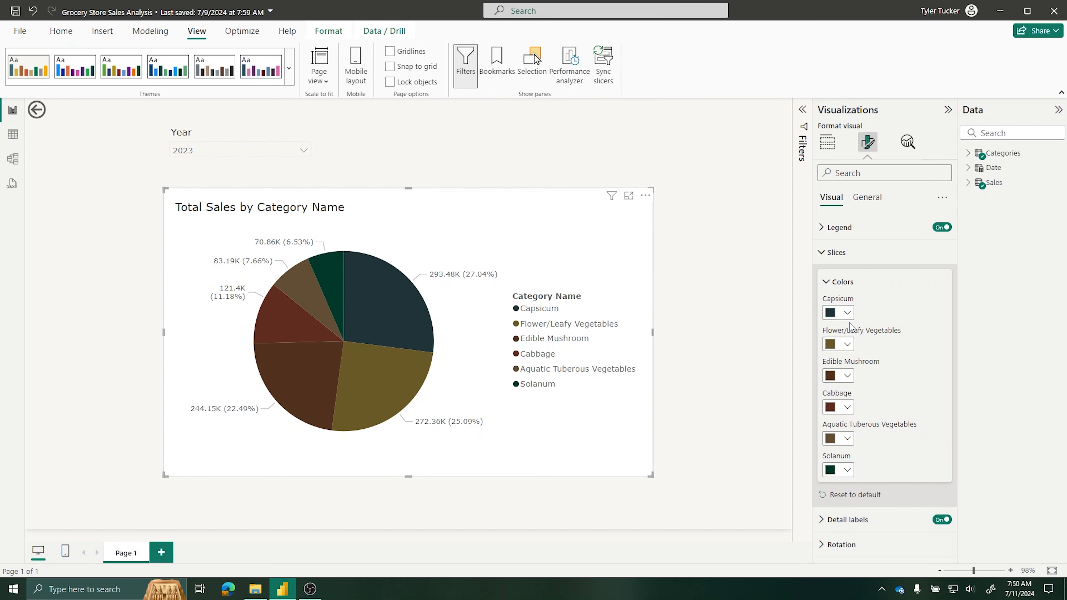
click(848, 313)
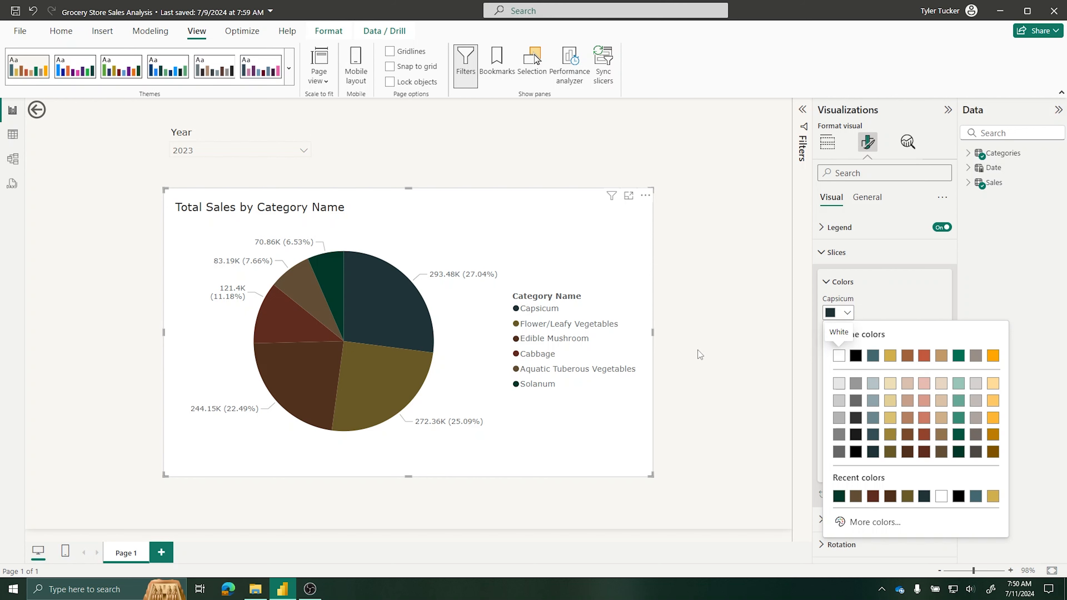
click(959, 356)
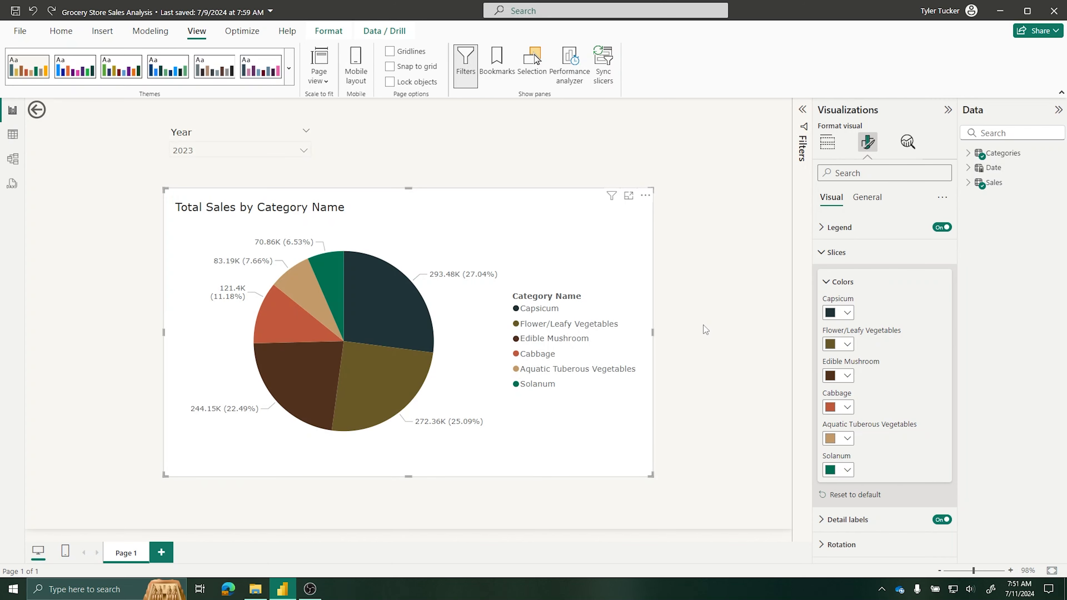
key(ctrl+z)
key(ctrl+z)
key(ctrl+z)
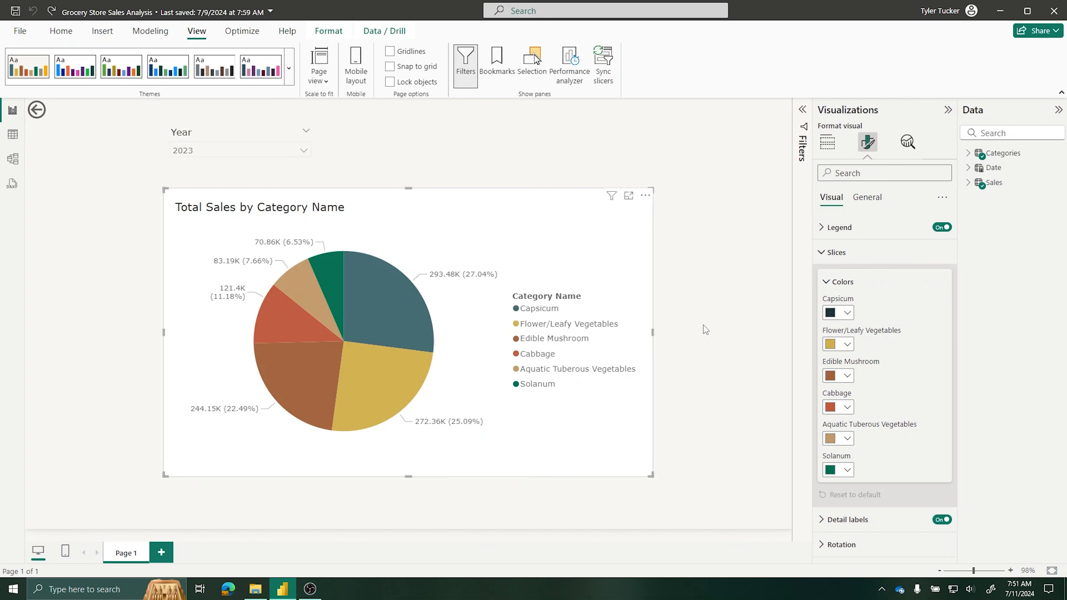
click(761, 365)
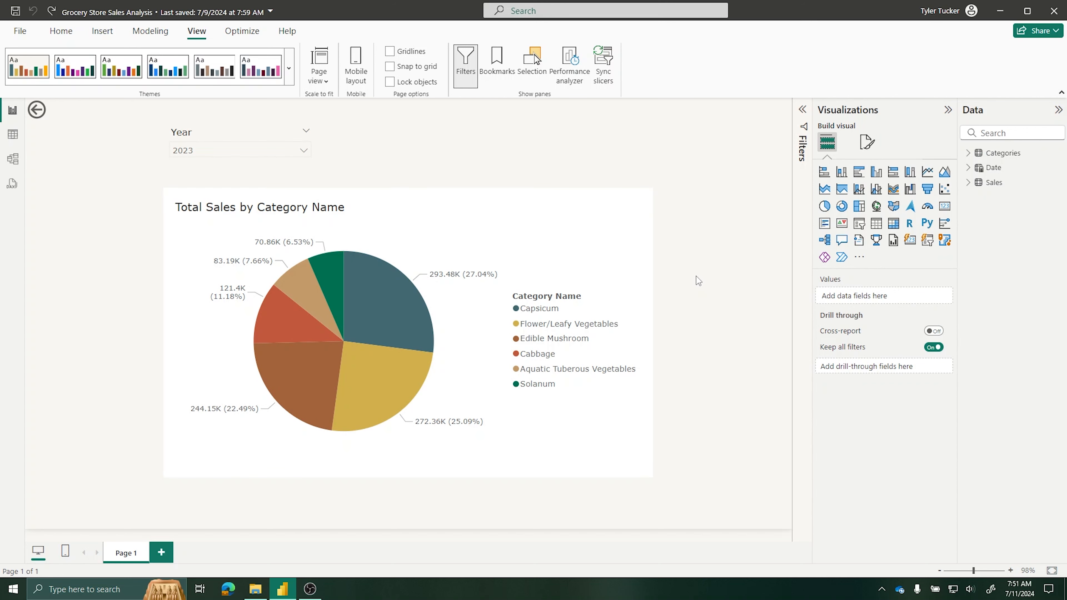
click(573, 264)
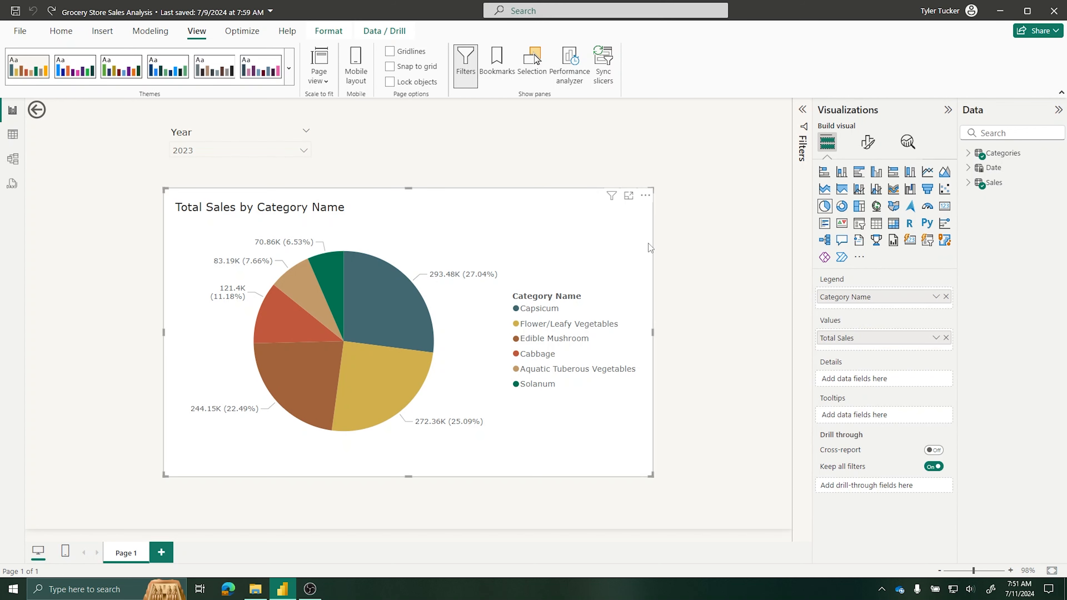
Step: Move the pie chart toward the right of the page and give it a white visual border
drag(635, 263, 730, 284)
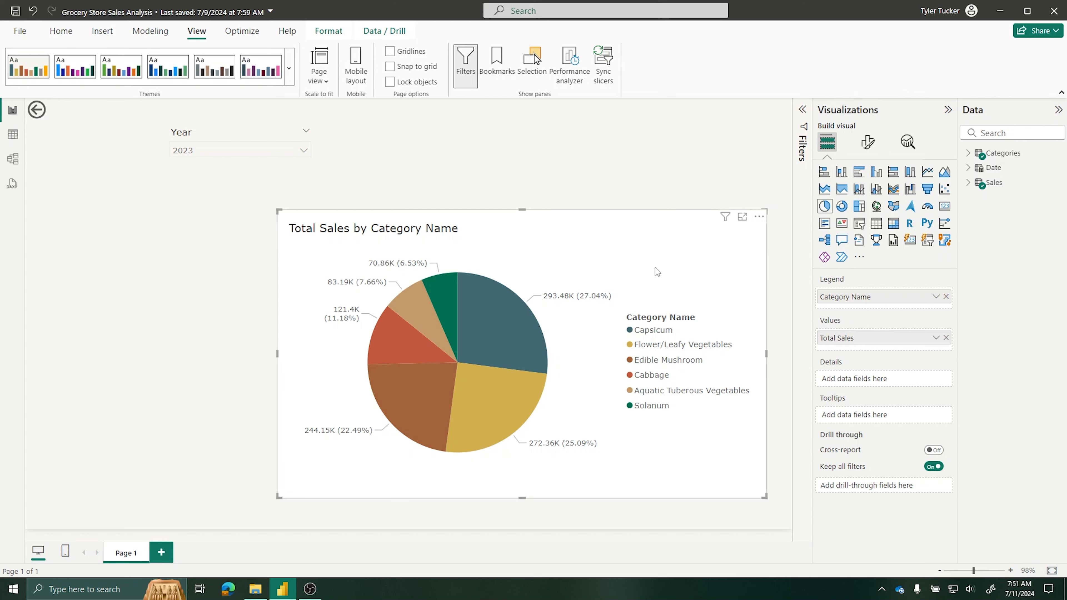
click(873, 148)
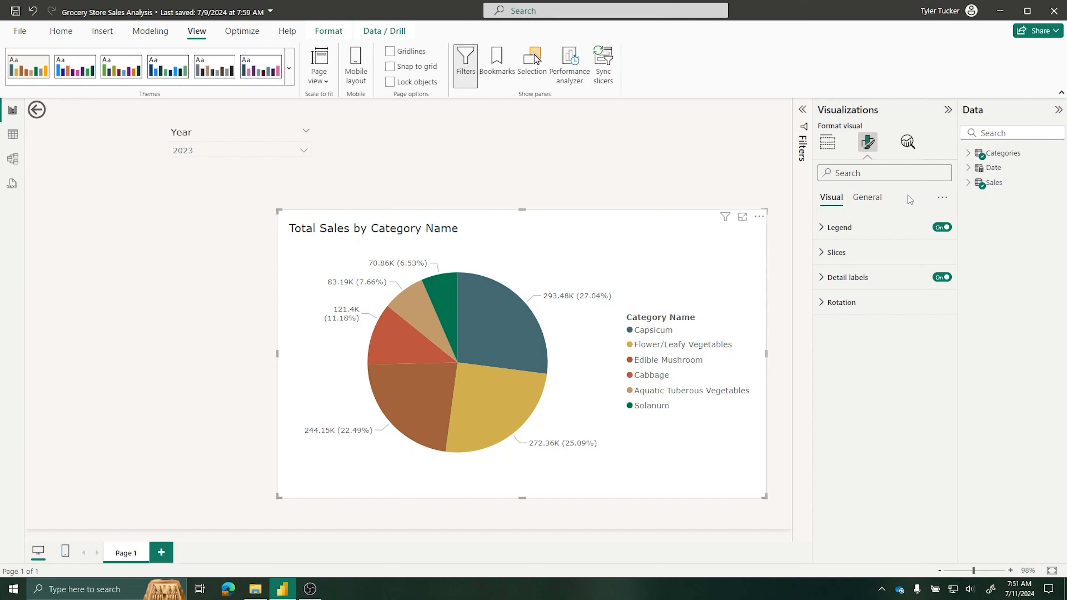
click(873, 200)
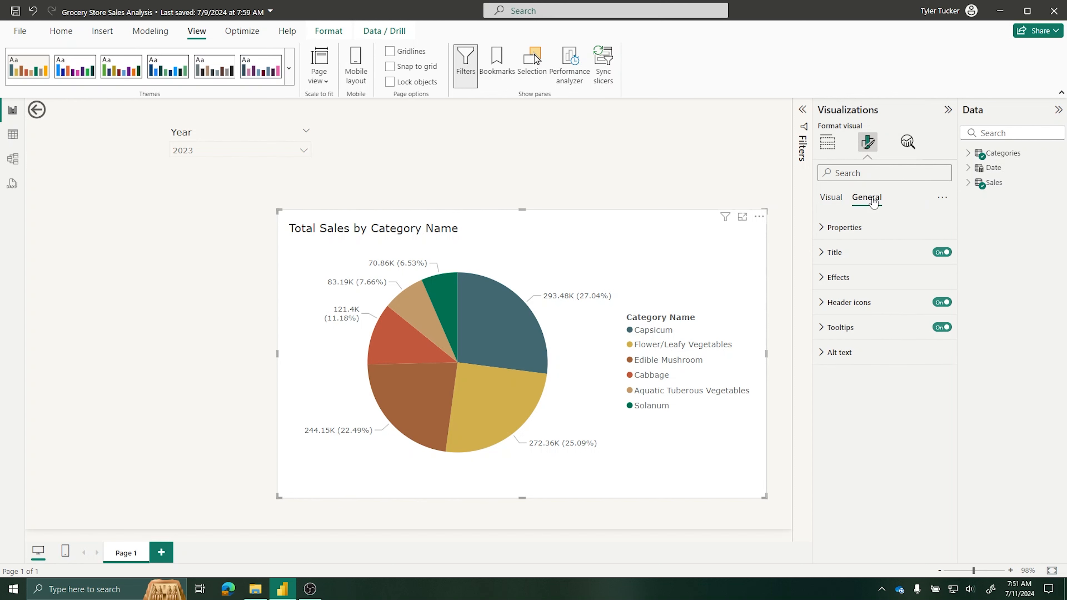
click(856, 281)
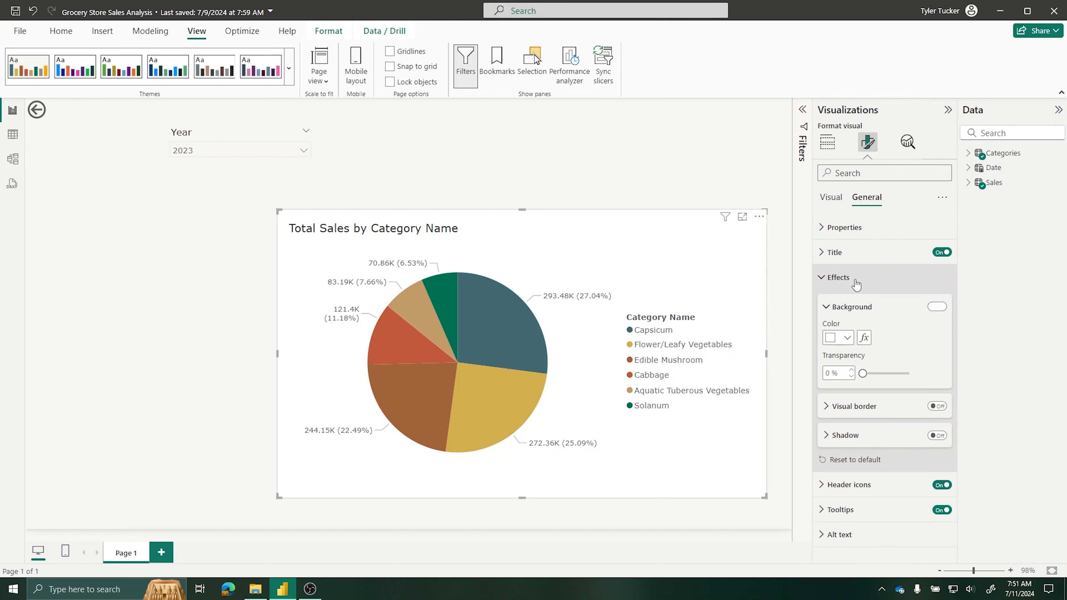
click(840, 406)
scroll(842, 410, down, 1)
click(937, 345)
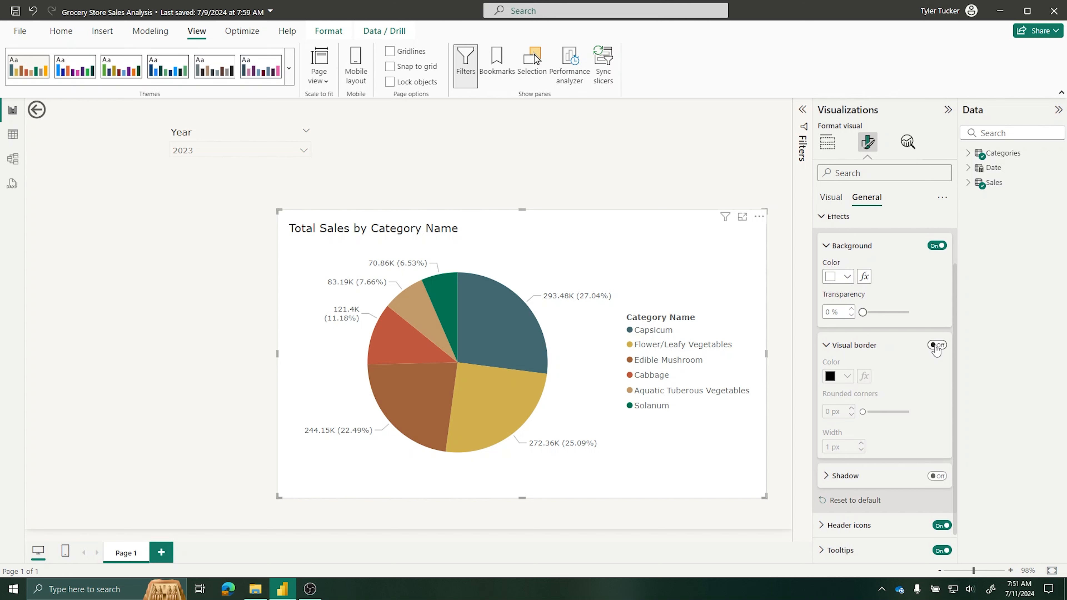
click(847, 376)
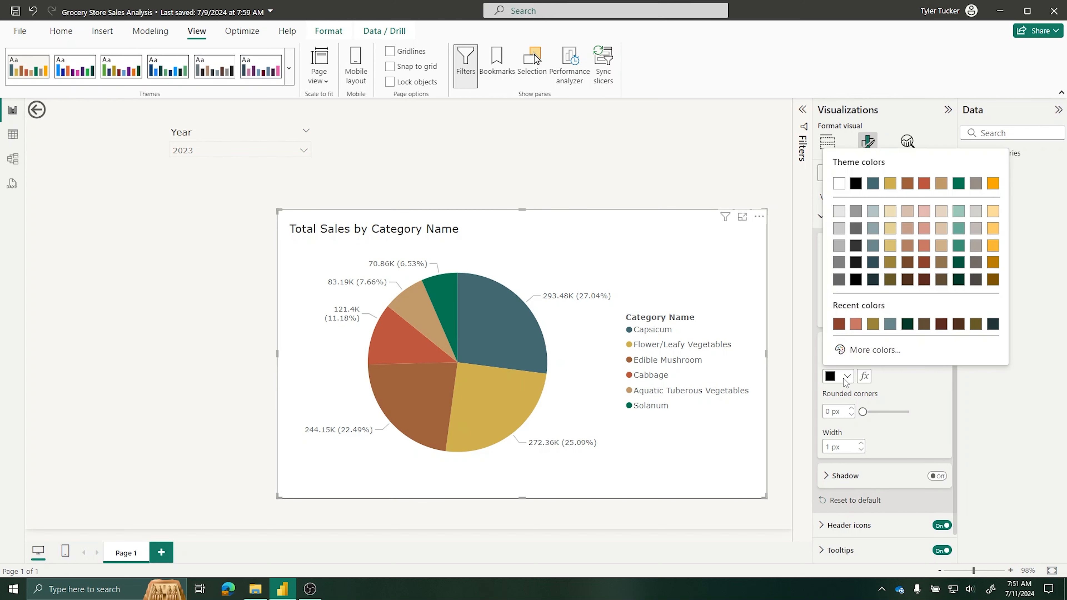
click(839, 184)
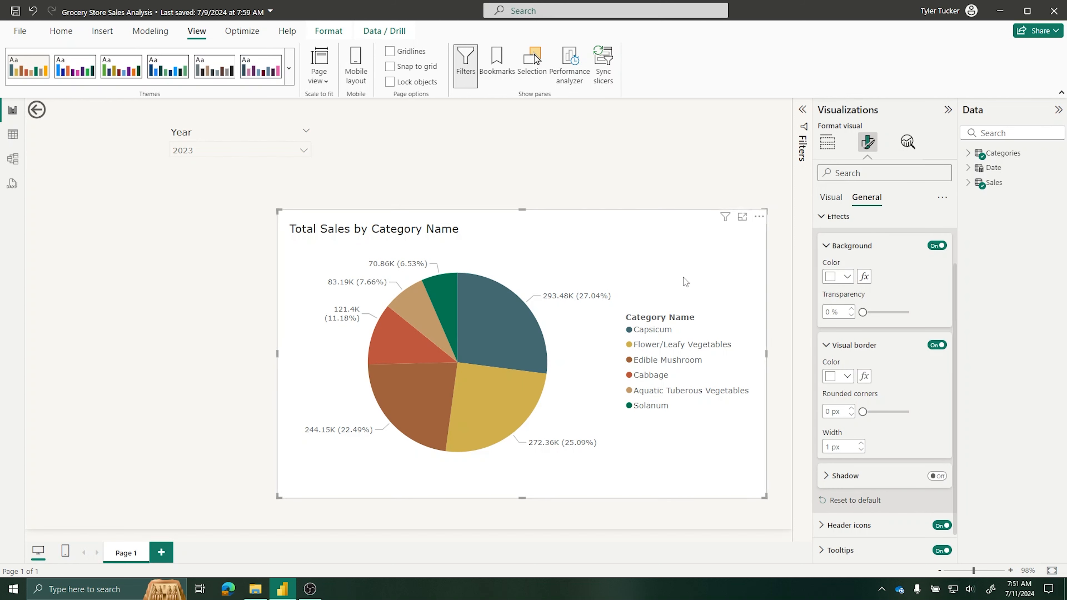
Step: Set the rounded corners of the pie chart's border to 5 px and deselect the chart
click(852, 408)
click(851, 408)
click(851, 408)
click(851, 408)
click(851, 407)
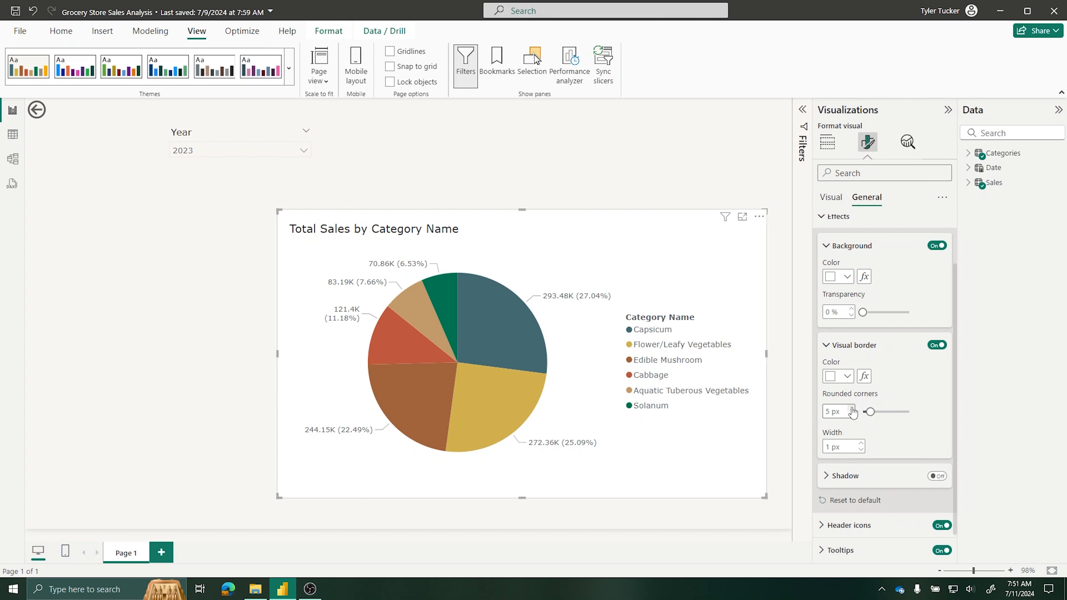
click(732, 180)
Step: Reselect the pie chart, set its visual border's rounded corners to 10 px and deselect it
click(750, 274)
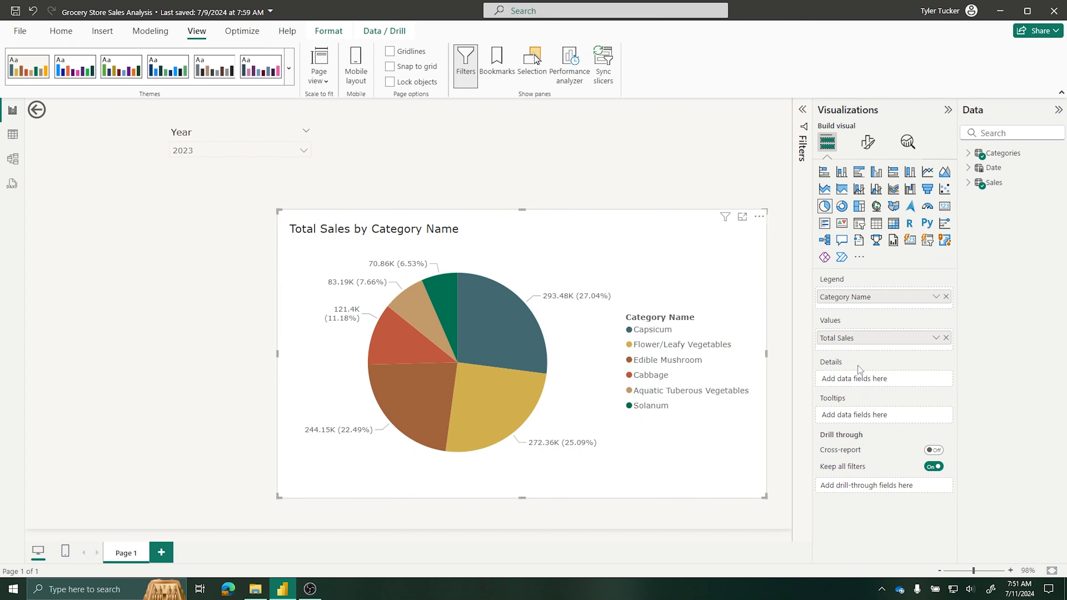
click(867, 142)
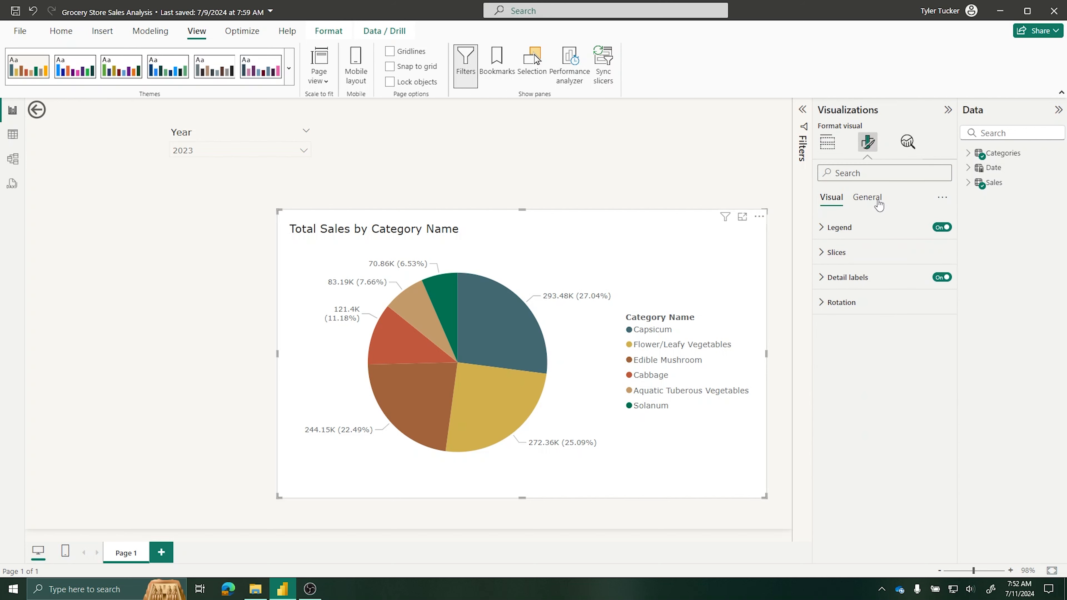
click(870, 198)
click(838, 277)
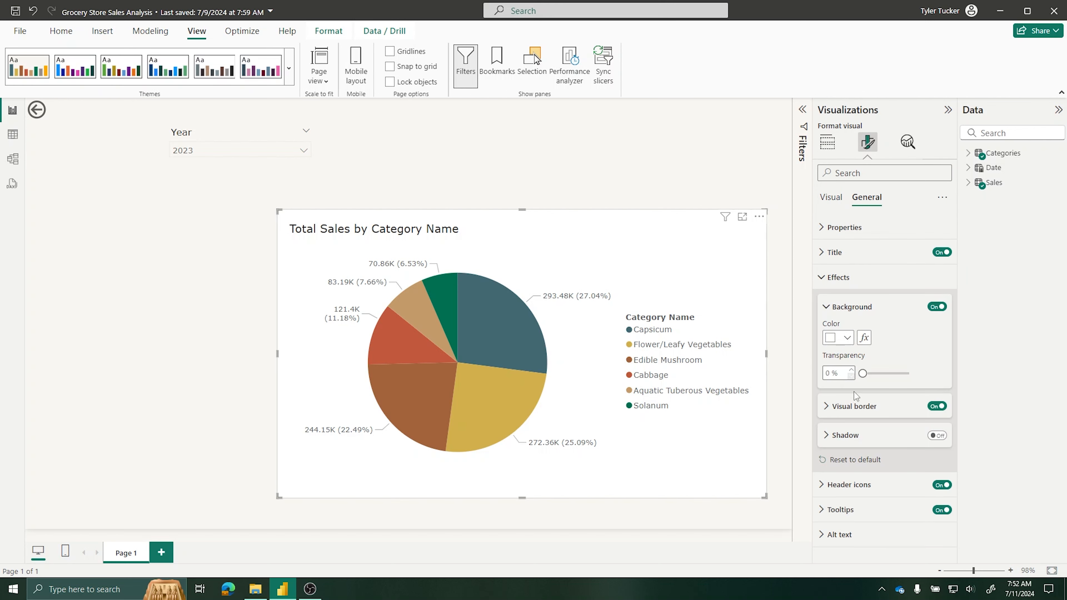
click(856, 407)
click(834, 474)
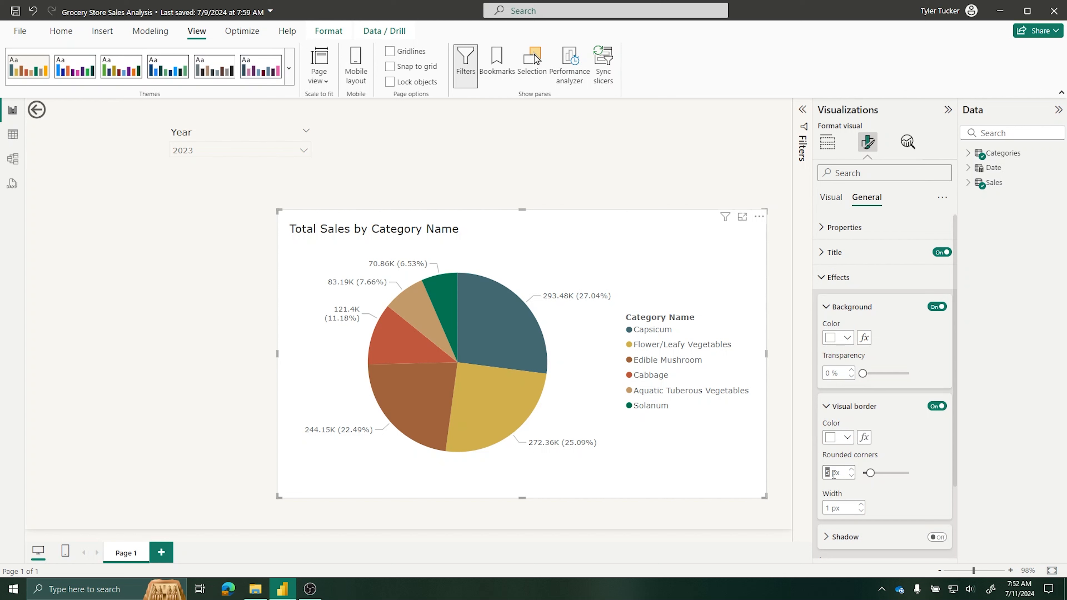
text(10)
key(Tab)
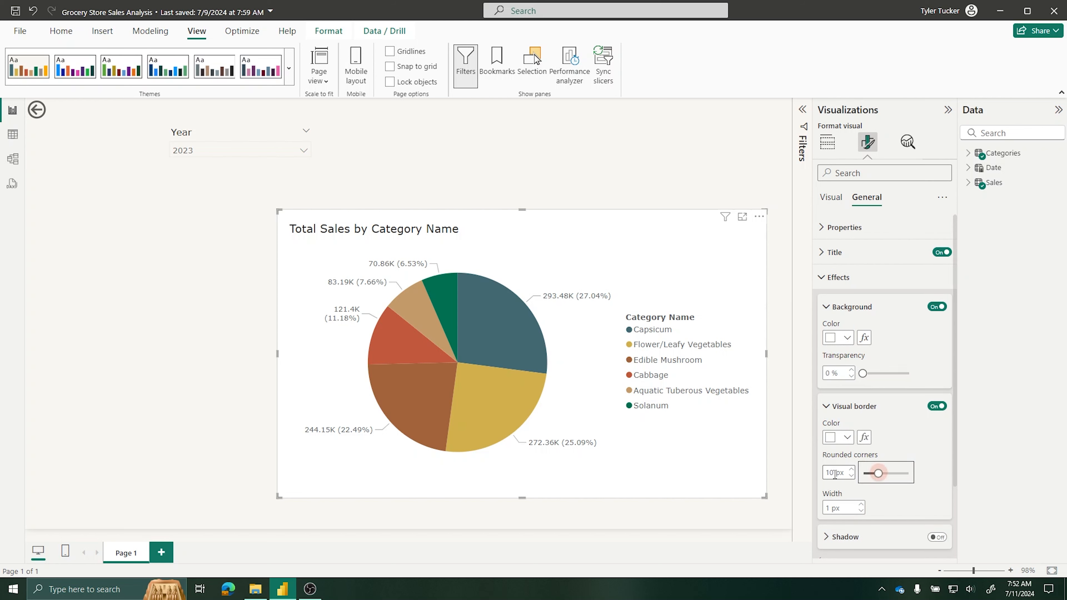
click(624, 127)
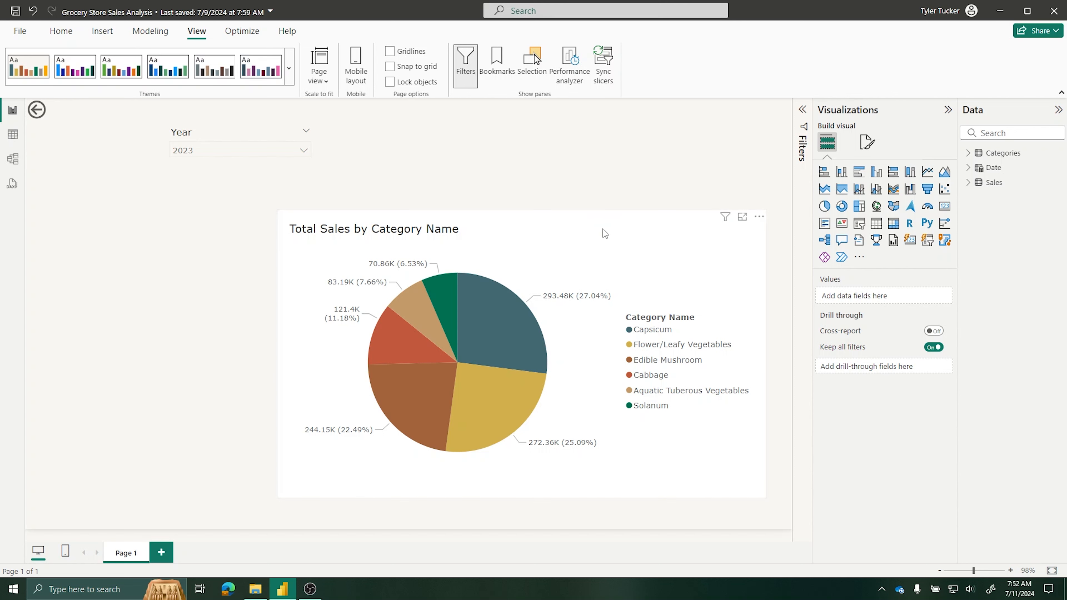
Step: Narrow the pie chart from its left edge and position it in the right half of the report page
drag(561, 252, 536, 216)
drag(257, 321, 424, 330)
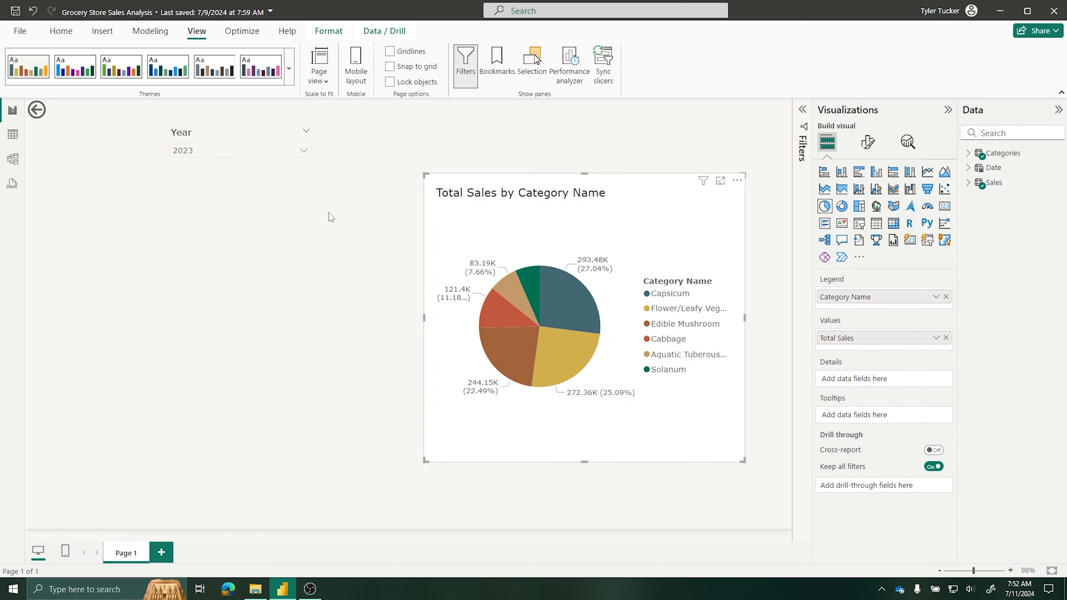
click(327, 270)
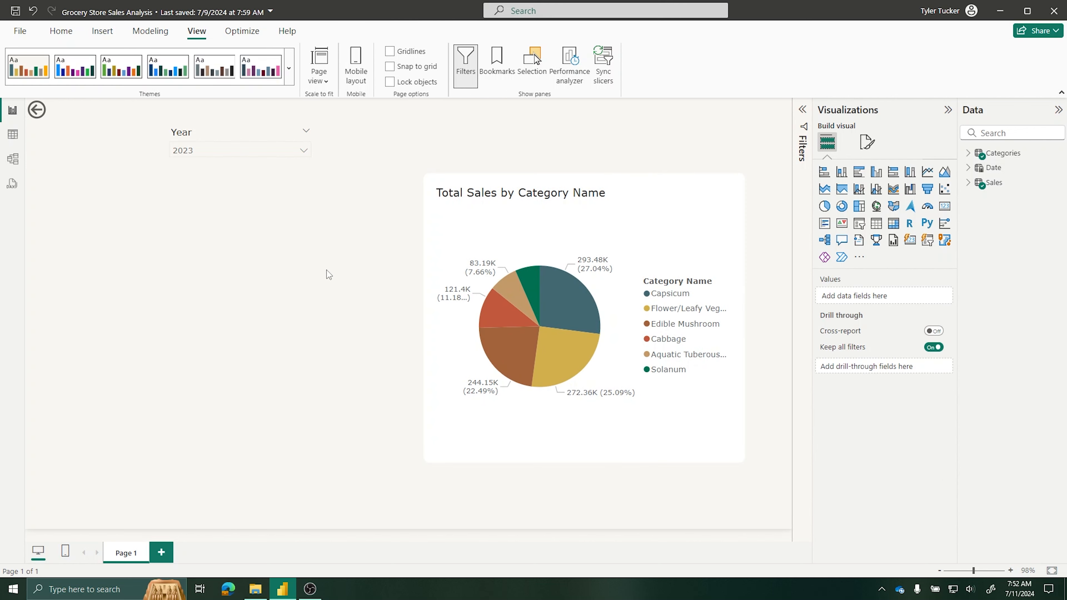
click(551, 232)
drag(551, 234, 569, 259)
click(299, 229)
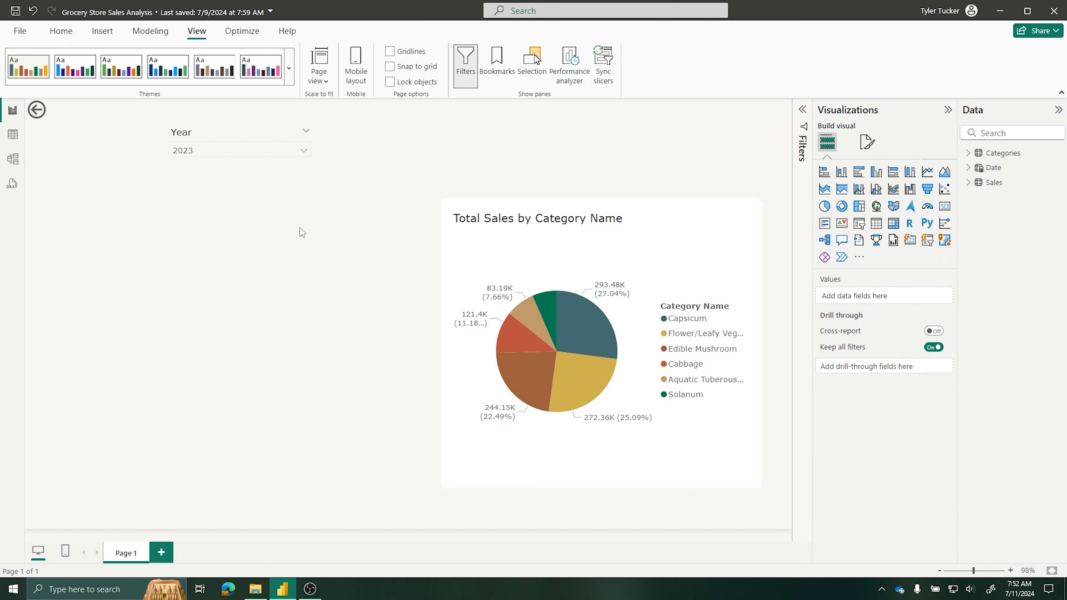
Step: Duplicate the pie chart and place the copy beside the original in the left half of the page
click(549, 256)
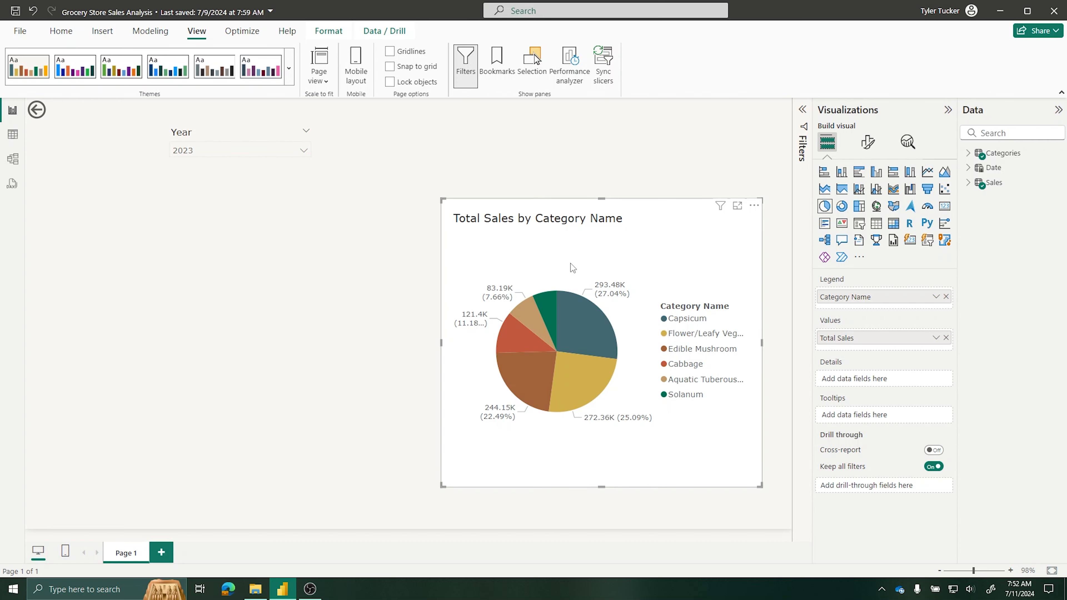
key(ctrl+c)
key(ctrl+v)
drag(573, 268, 264, 271)
click(327, 180)
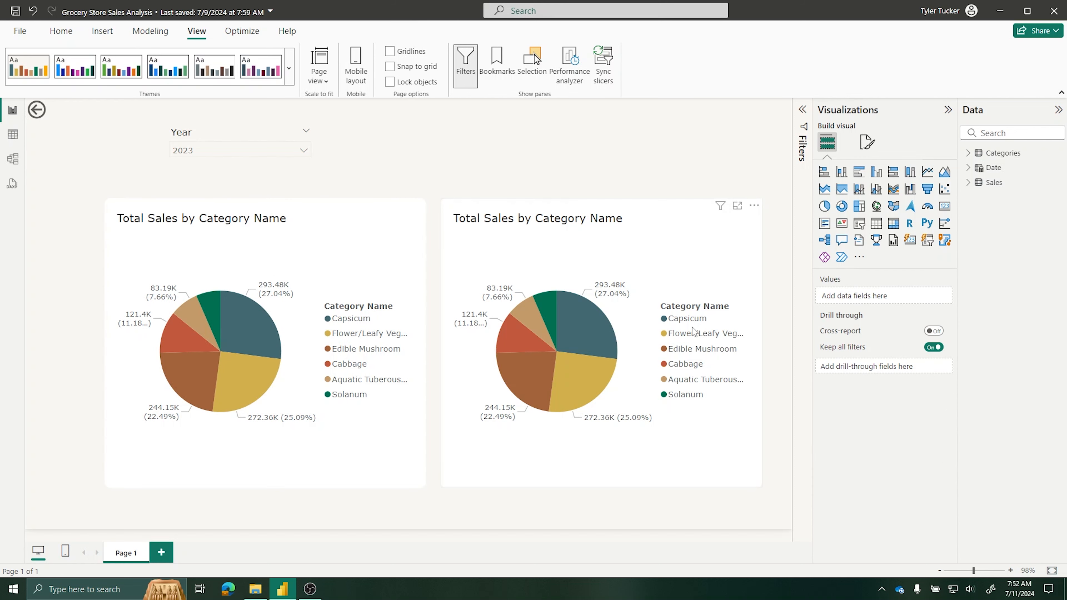
Step: Convert the copied pie chart in the left half of the page to a matrix
click(400, 259)
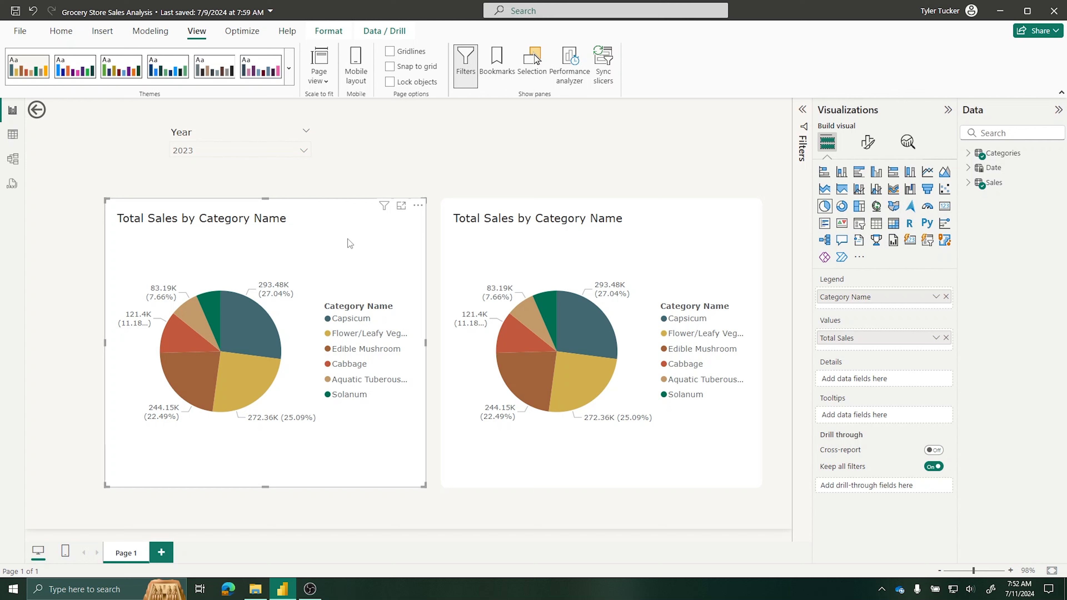
click(894, 223)
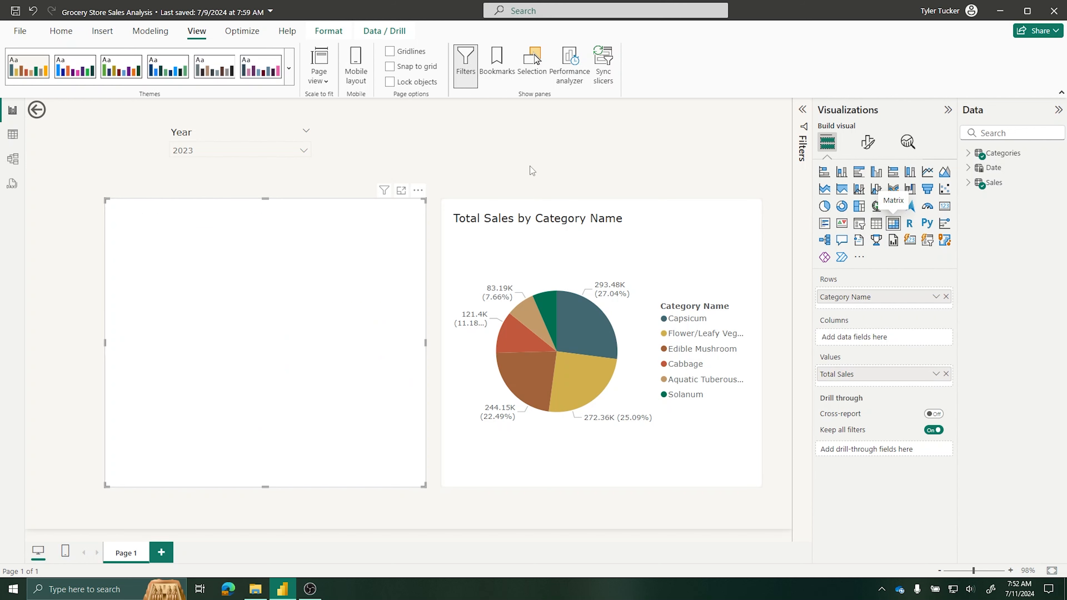
click(491, 134)
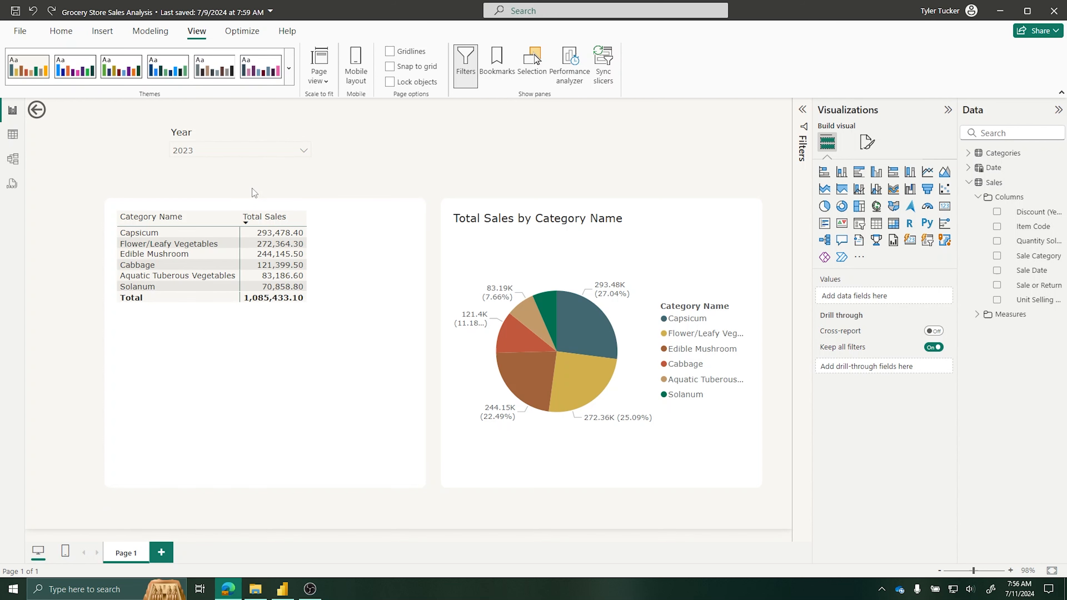
Step: Switch to the Edge browser, maximize the Top 10 Power BI Dashboard Examples page and examine the layout of the Finance Dashboard
key(alt+Tab)
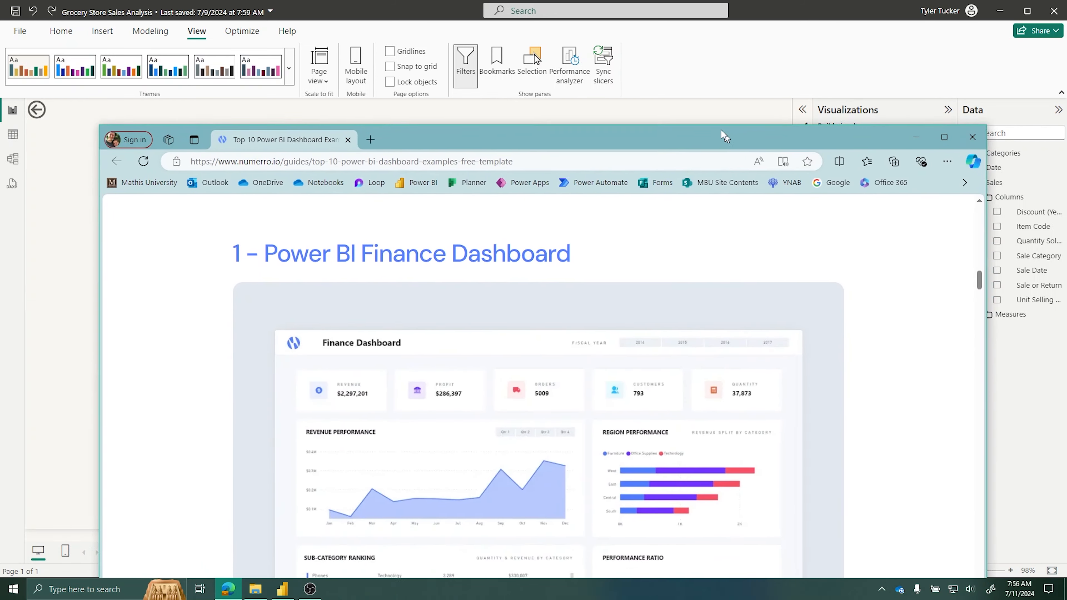
drag(725, 135, 693, 97)
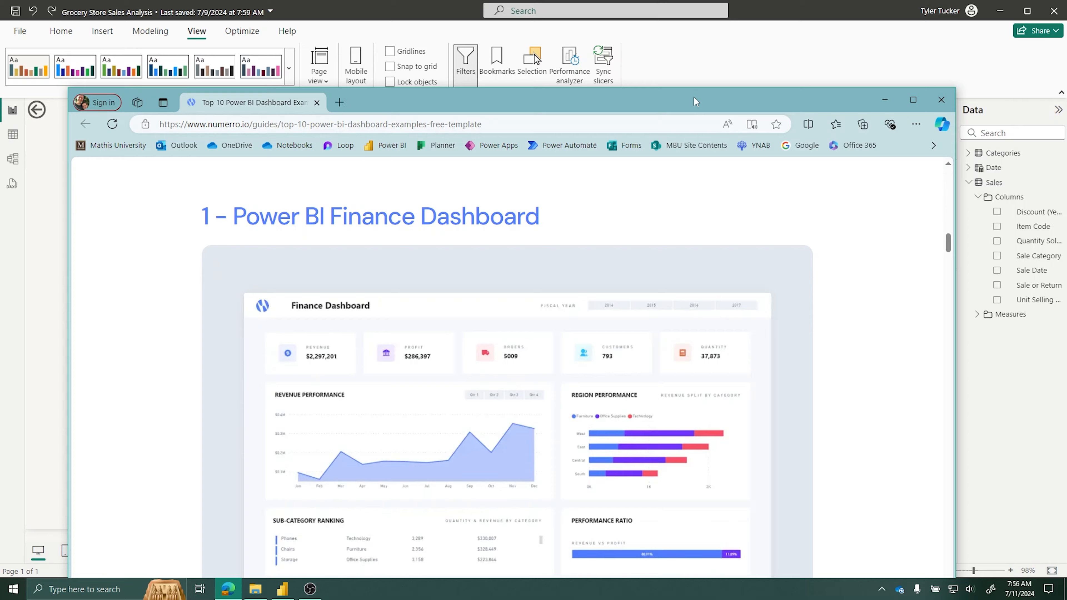
double_click(693, 97)
scroll(206, 179, up, 12)
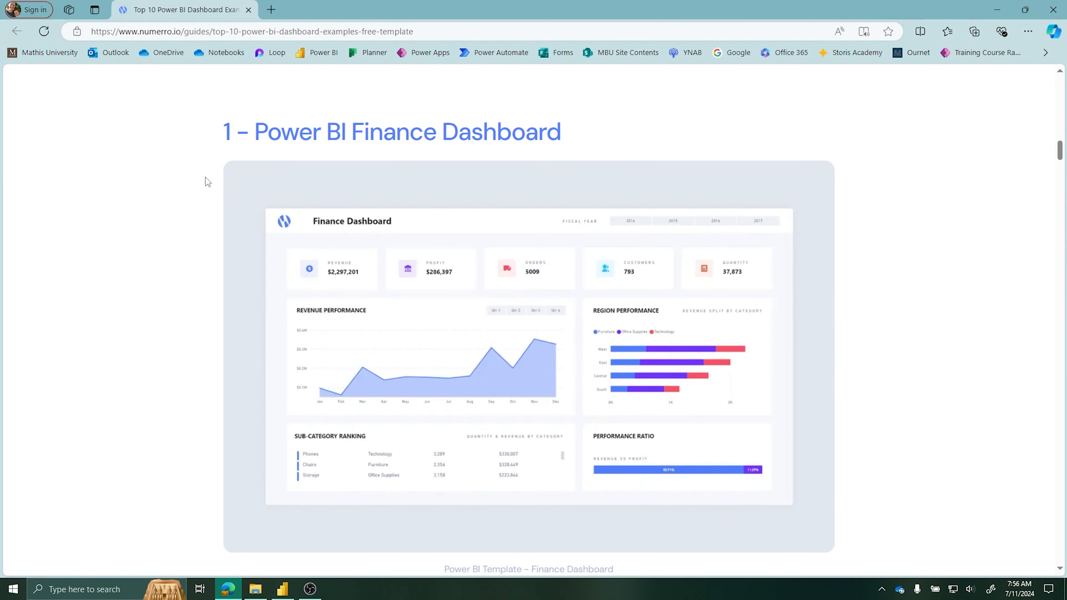
scroll(268, 220, down, 15)
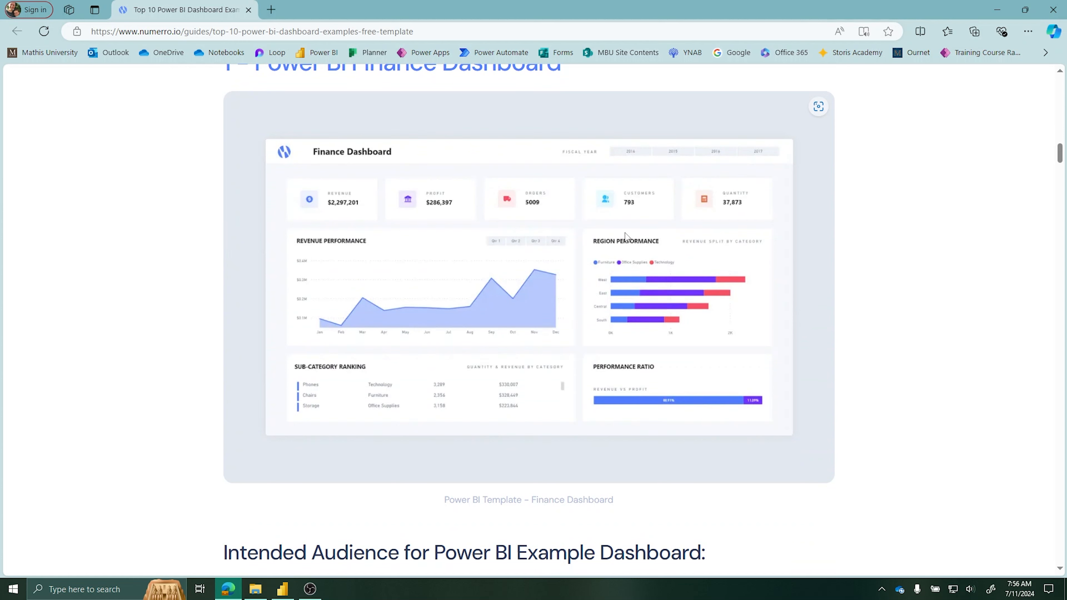
scroll(411, 168, up, 1)
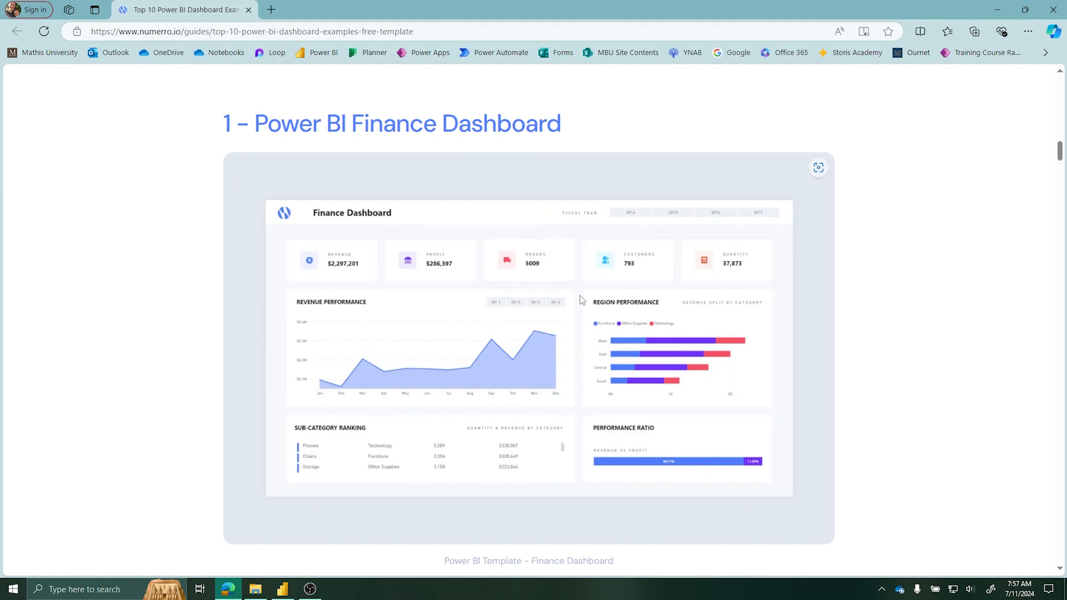
scroll(580, 295, down, 1)
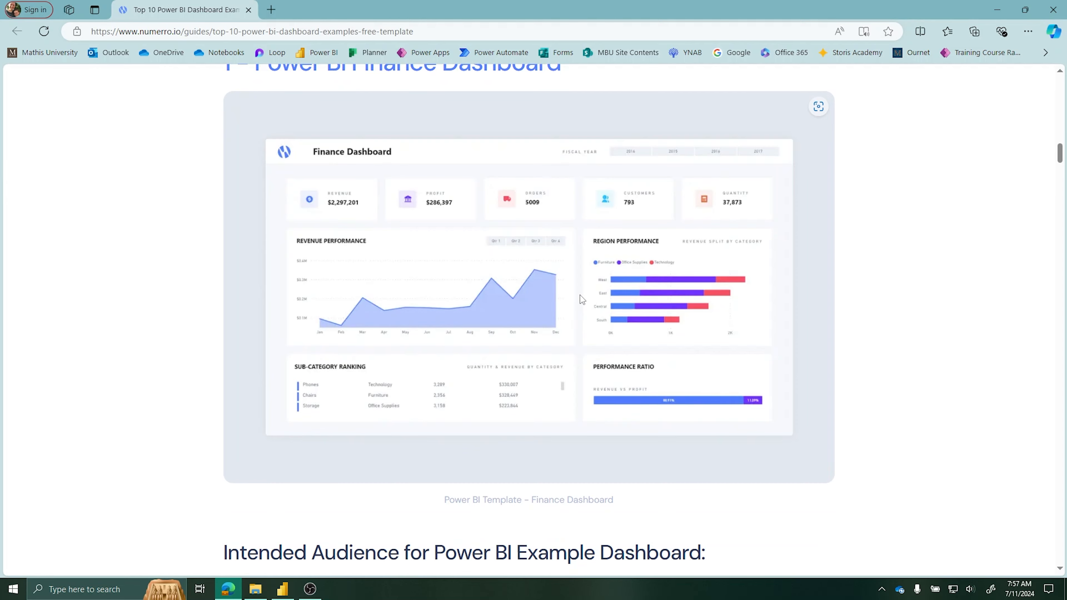
Step: Examine the HR Dashboard and Logistics Dashboard examples, comparing their layouts and use of color, and return to the HR one
scroll(581, 295, down, 15)
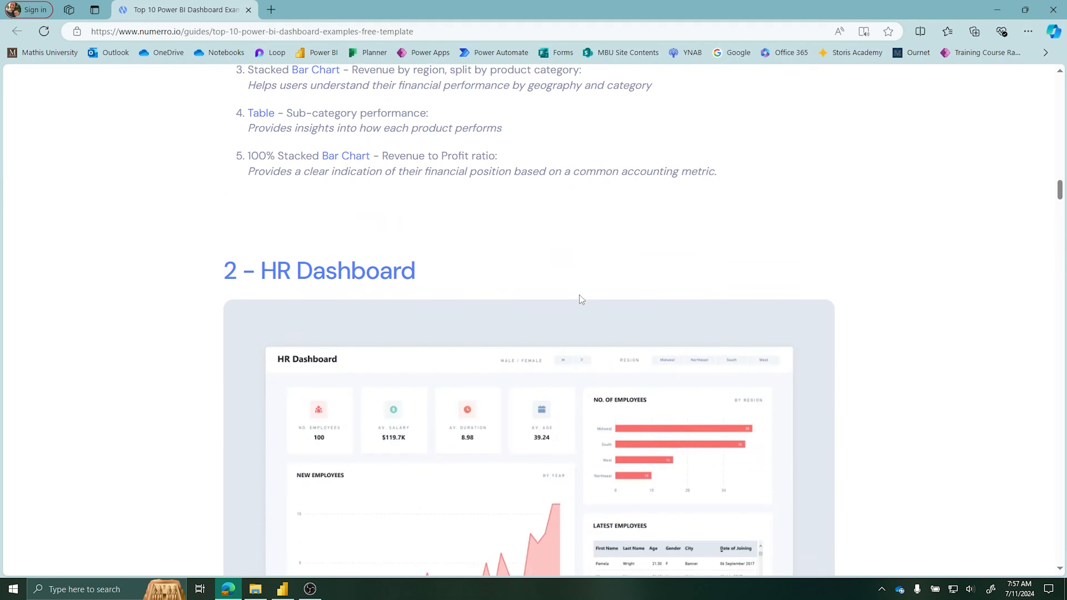
scroll(580, 295, down, 4)
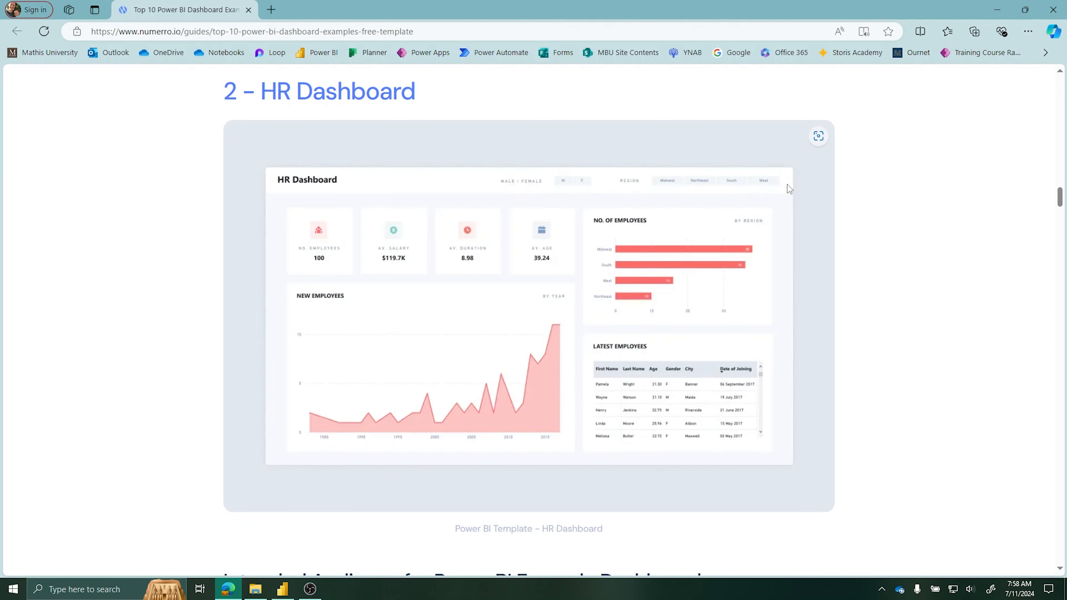
scroll(788, 357, down, 10)
scroll(787, 356, down, 10)
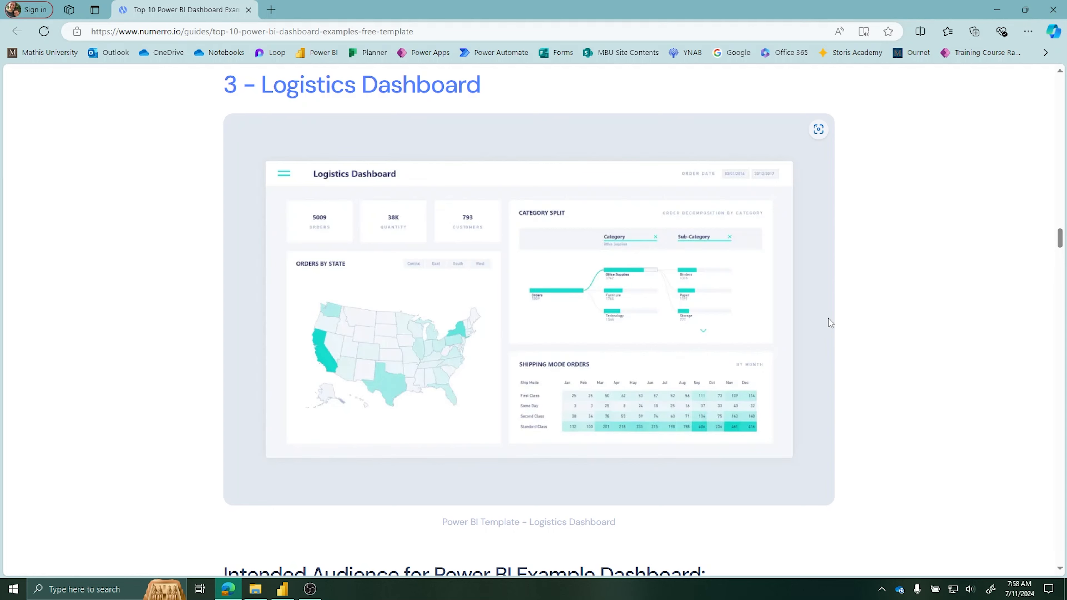
scroll(829, 319, up, 15)
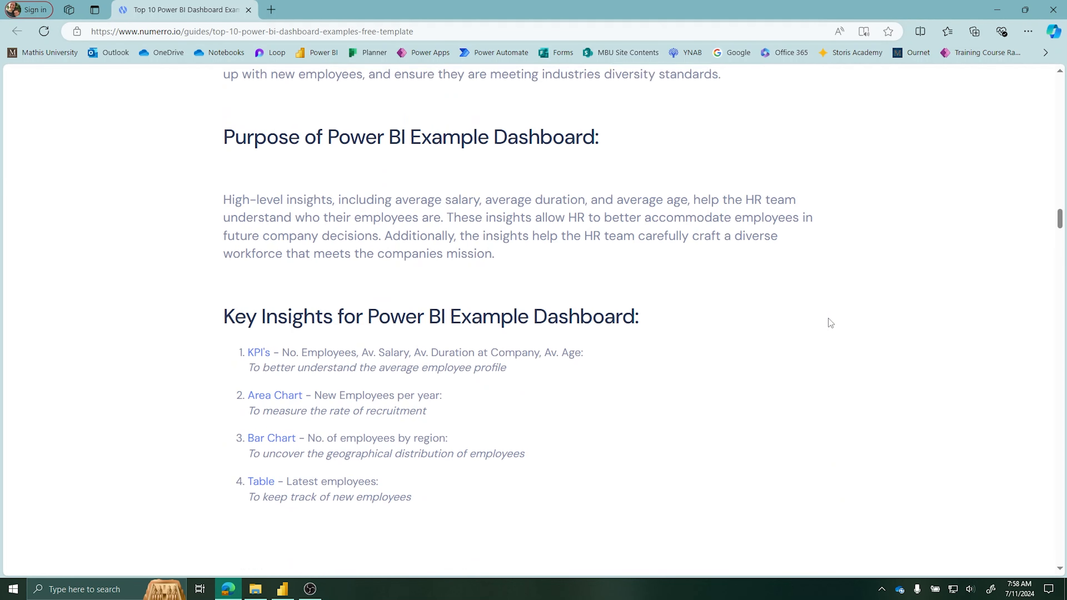
scroll(828, 319, up, 4)
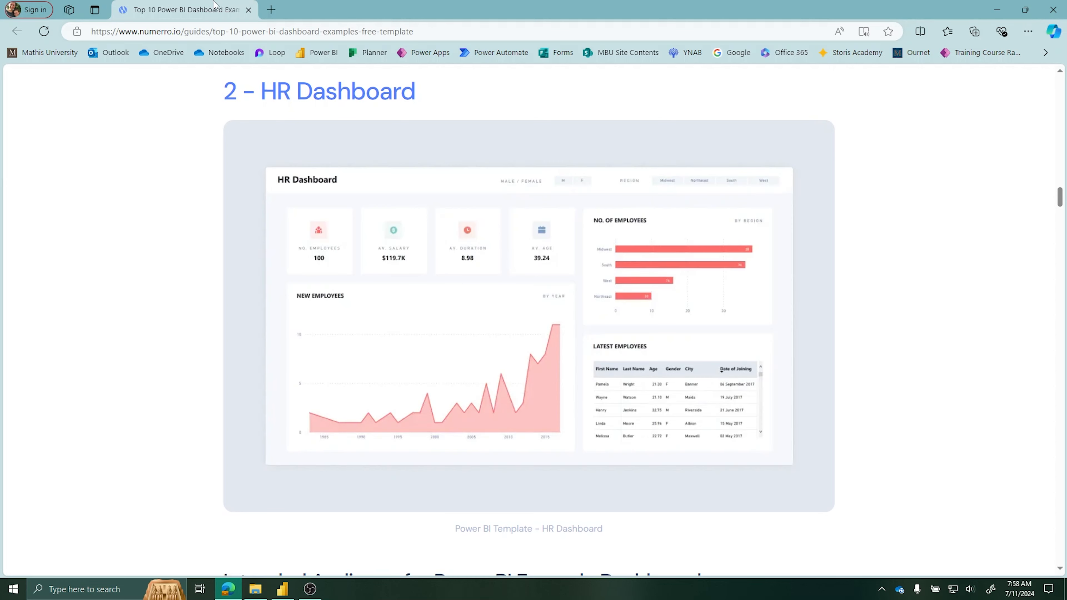
Step: Close the dashboard examples page and enlarge the sales dashboard image in the Zebra BI dashboard design article
click(249, 10)
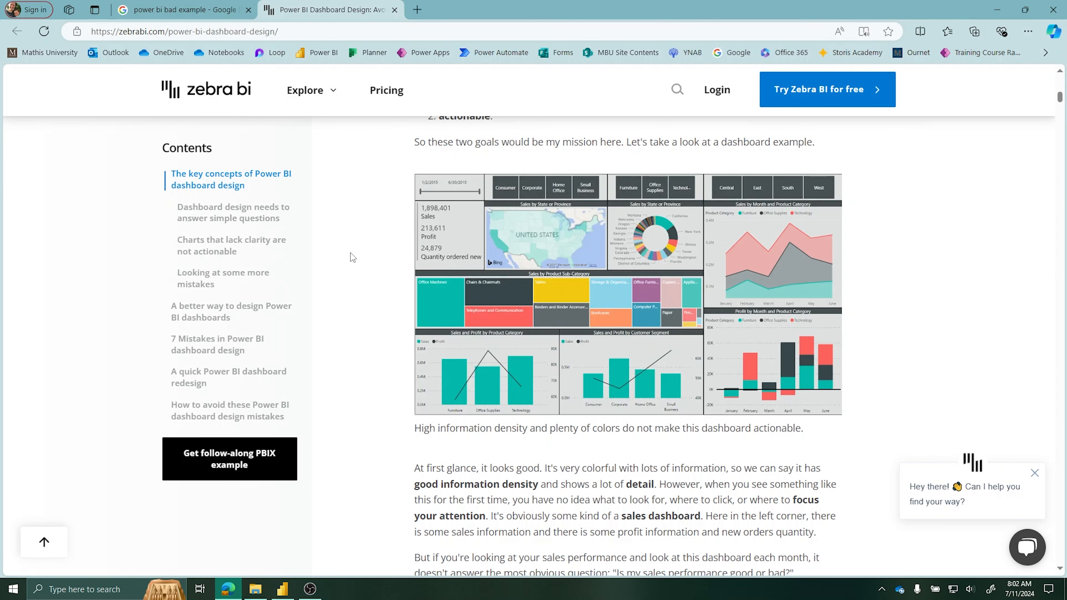
click(680, 309)
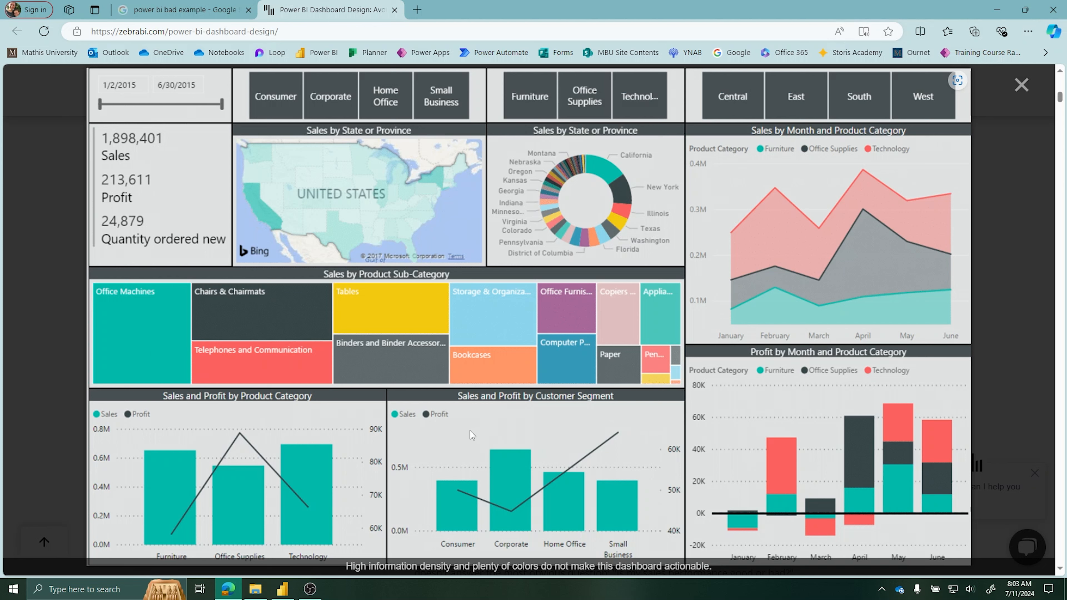
Step: Switch to Power BI Desktop and shift the pie chart and the matrix down and slightly right, aligning them side by side
click(282, 589)
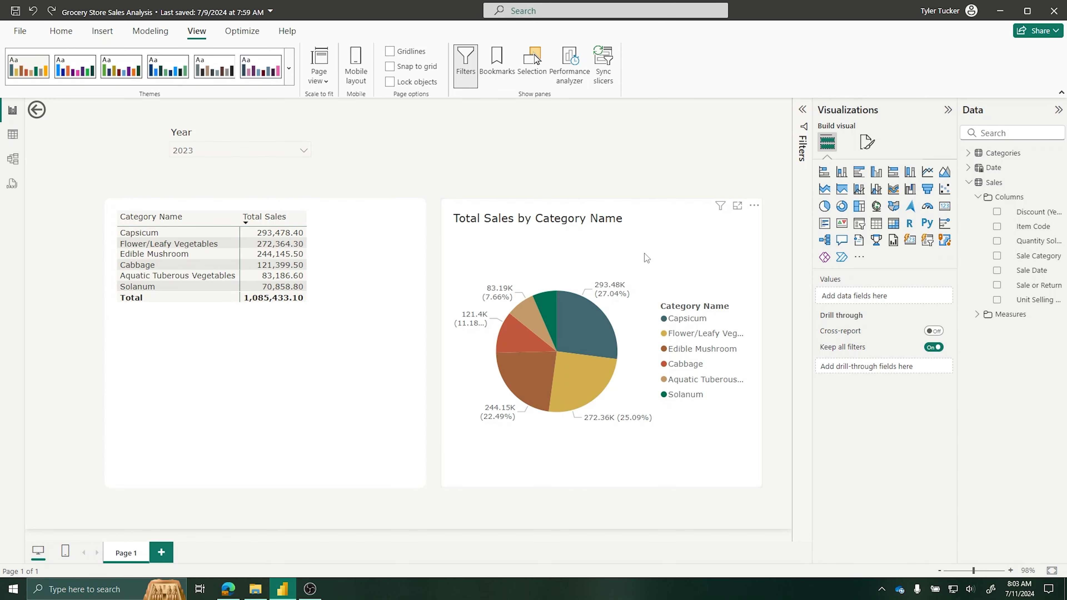
drag(649, 227, 664, 250)
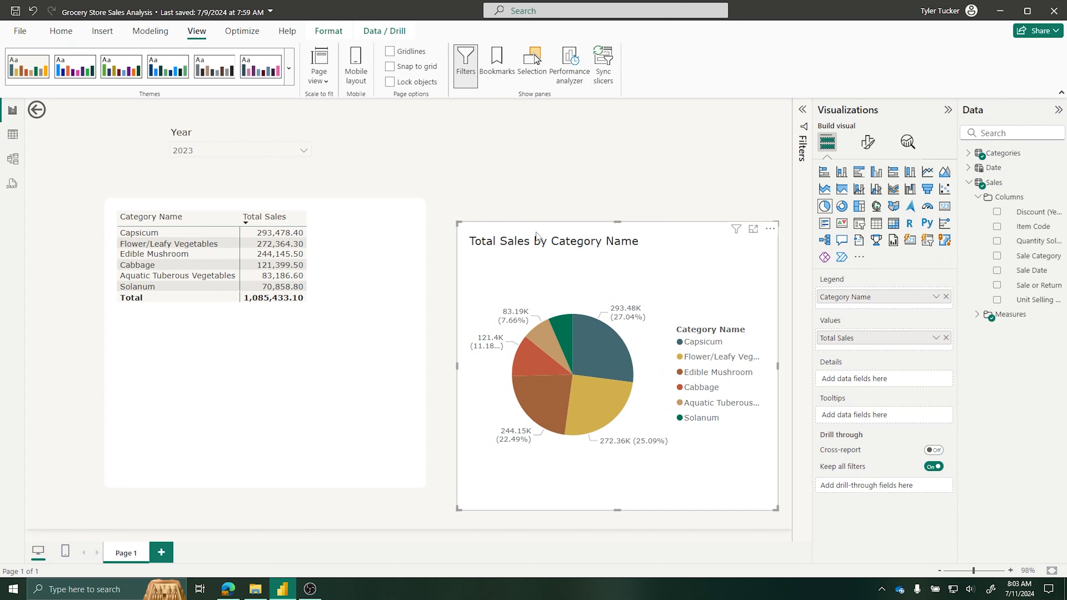
click(406, 234)
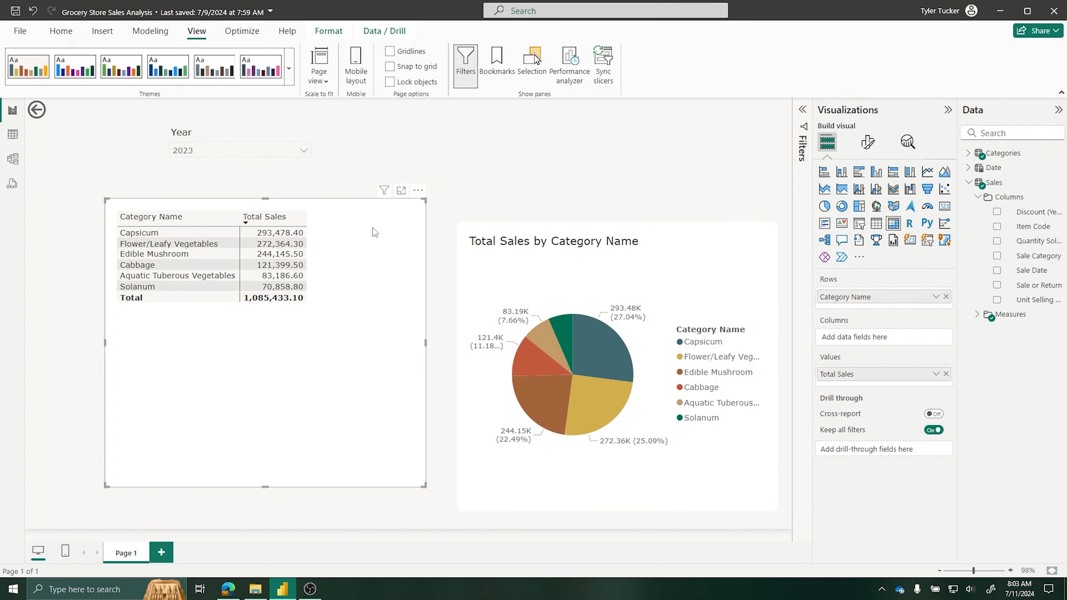
drag(344, 205, 361, 229)
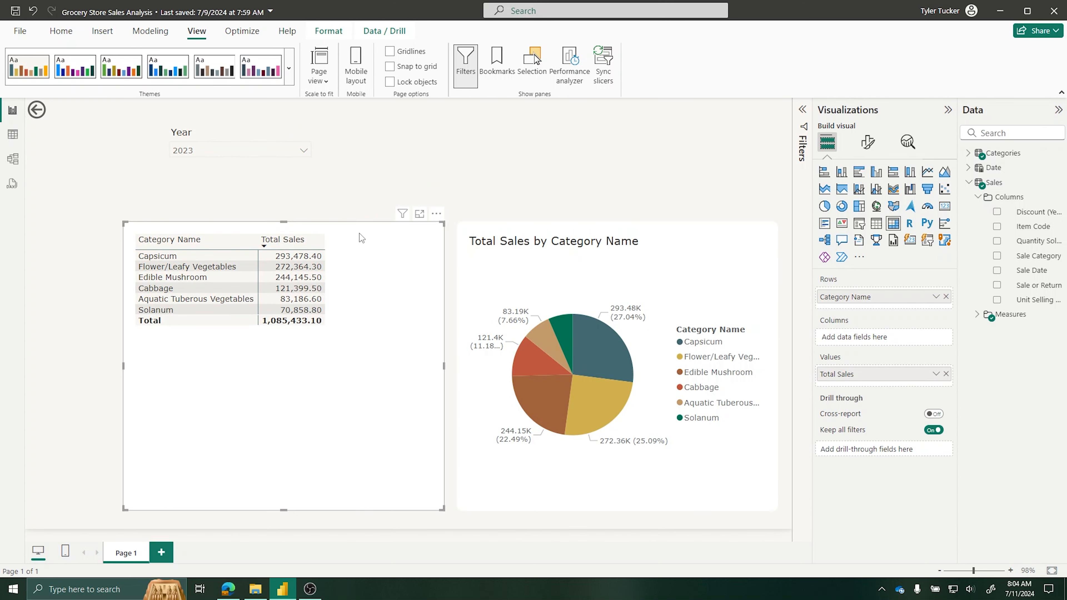
Step: Widen the matrix's Category Name column and narrow the matrix visual from its left edge to fit the table
drag(258, 248, 296, 248)
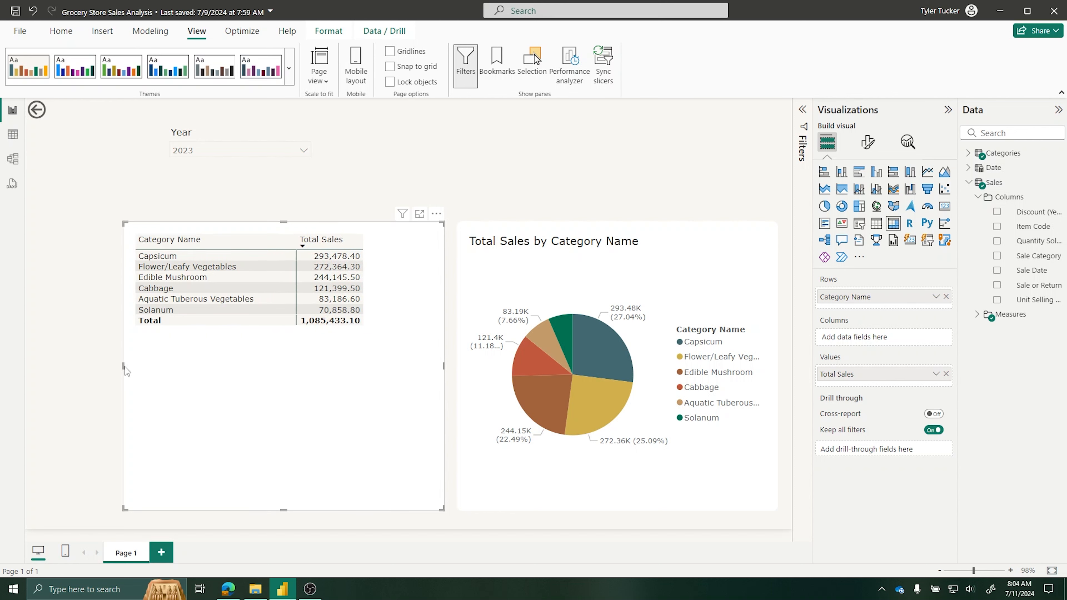
drag(122, 366, 181, 374)
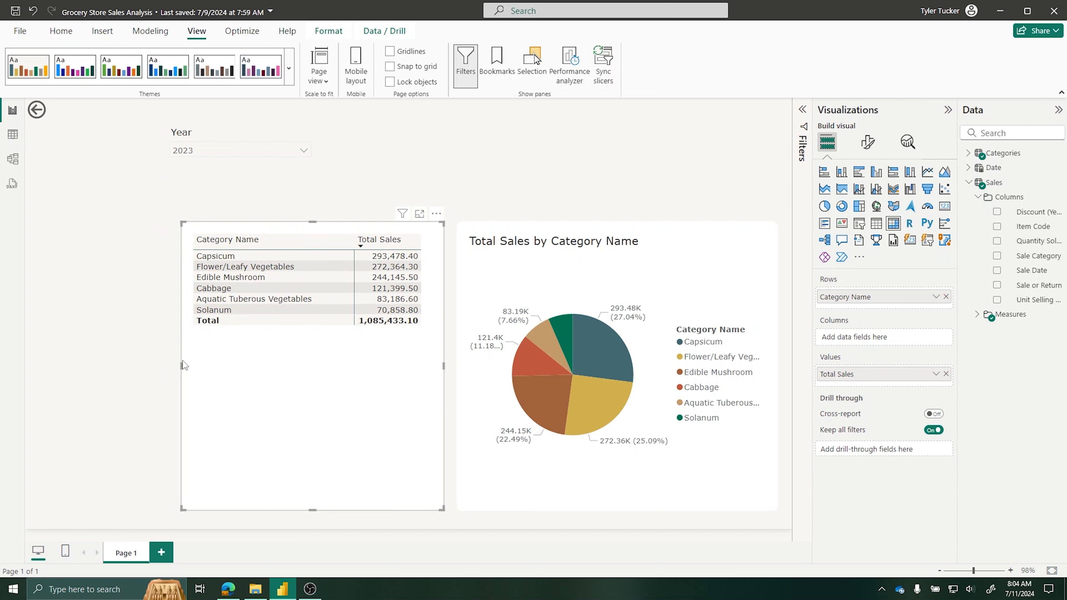
click(330, 171)
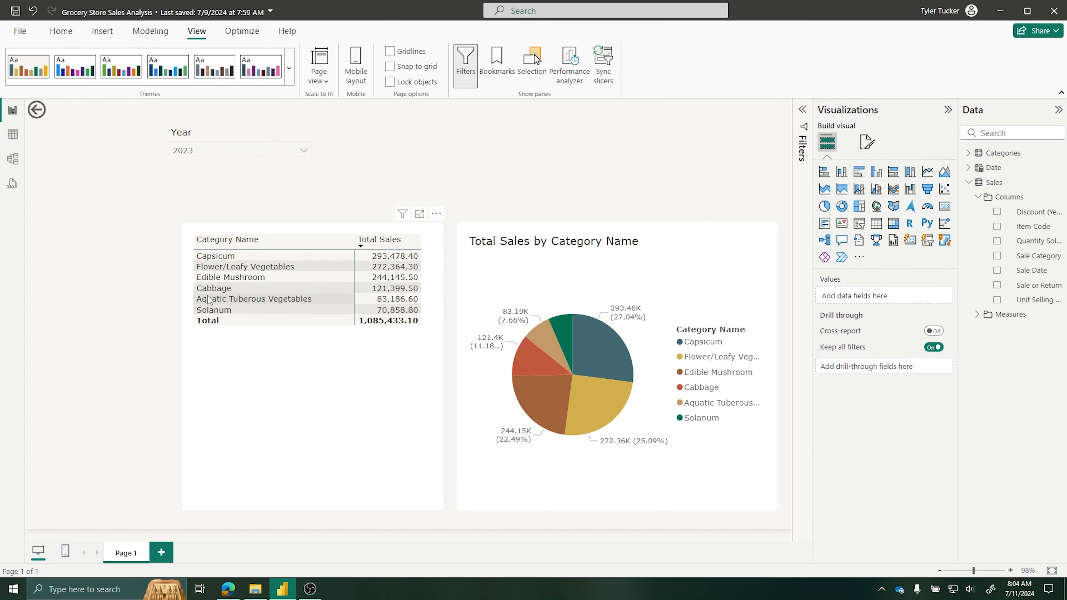
Step: Add the Item Name field from the Categories table to the matrix rows beneath Category Name
click(970, 155)
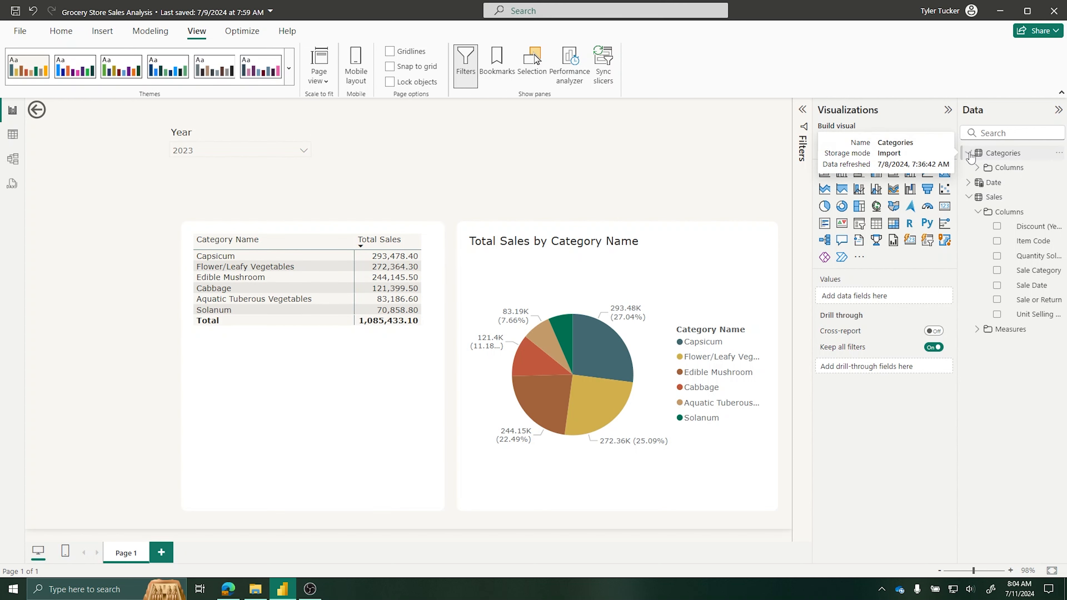
click(978, 168)
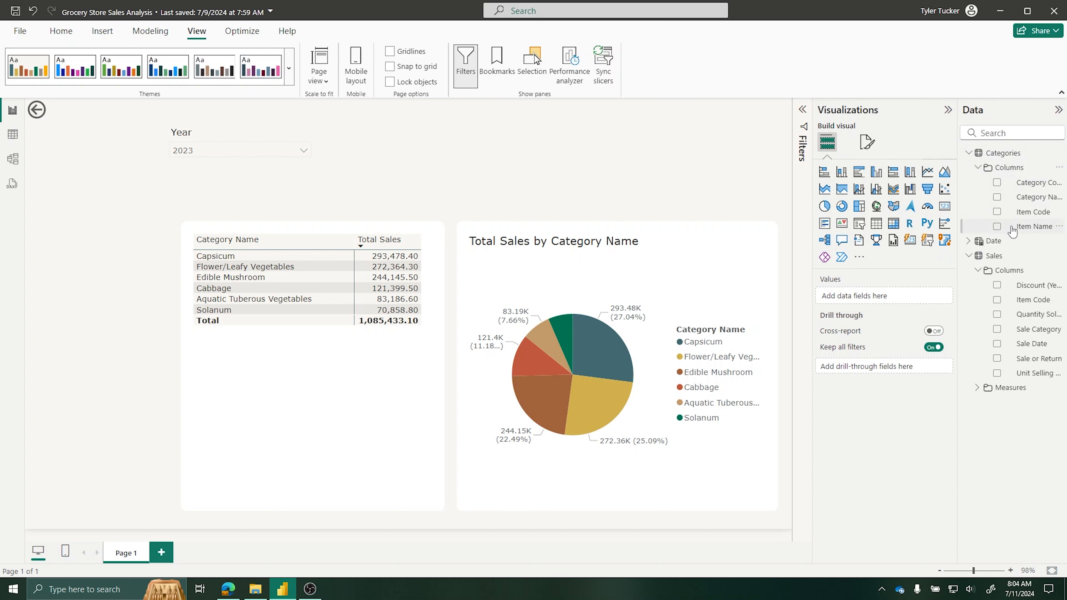
click(310, 430)
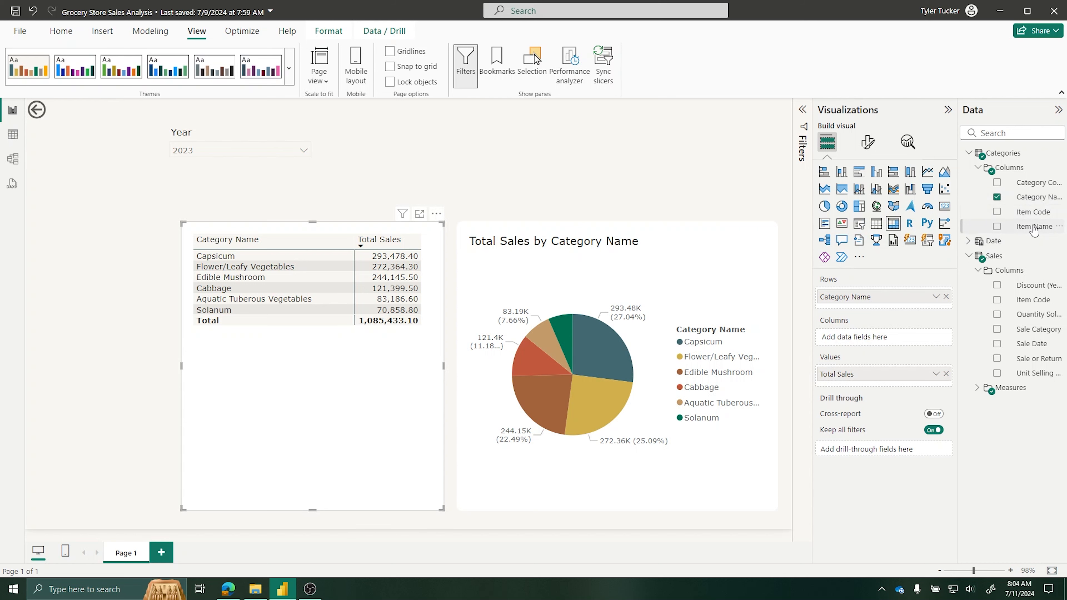
drag(1036, 225, 898, 307)
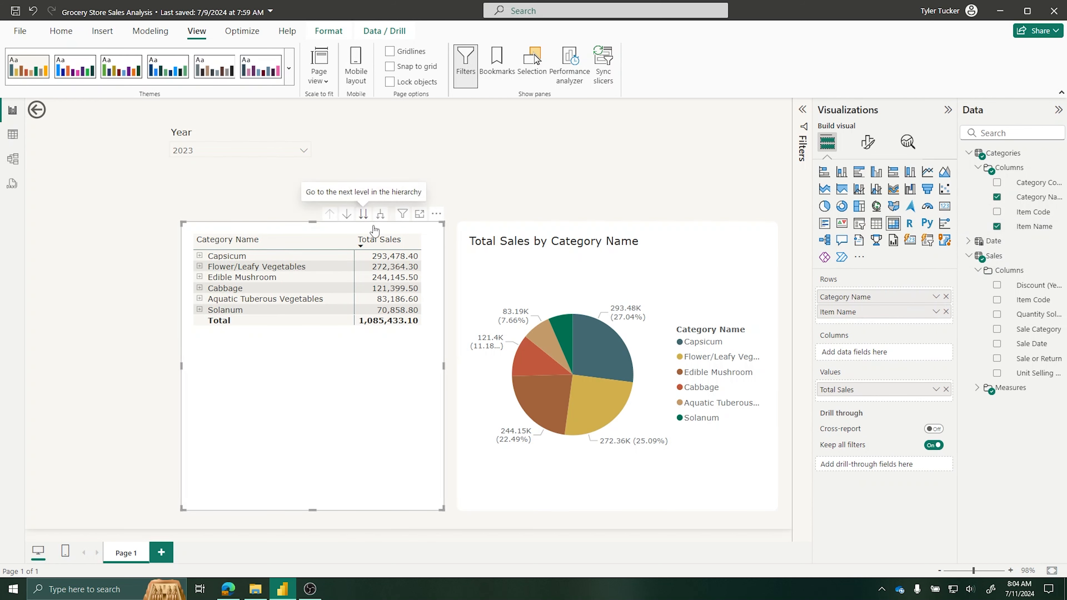
Step: Drill the matrix down to the item level, slightly narrow the Item Name column, and drill back up to categories
click(364, 215)
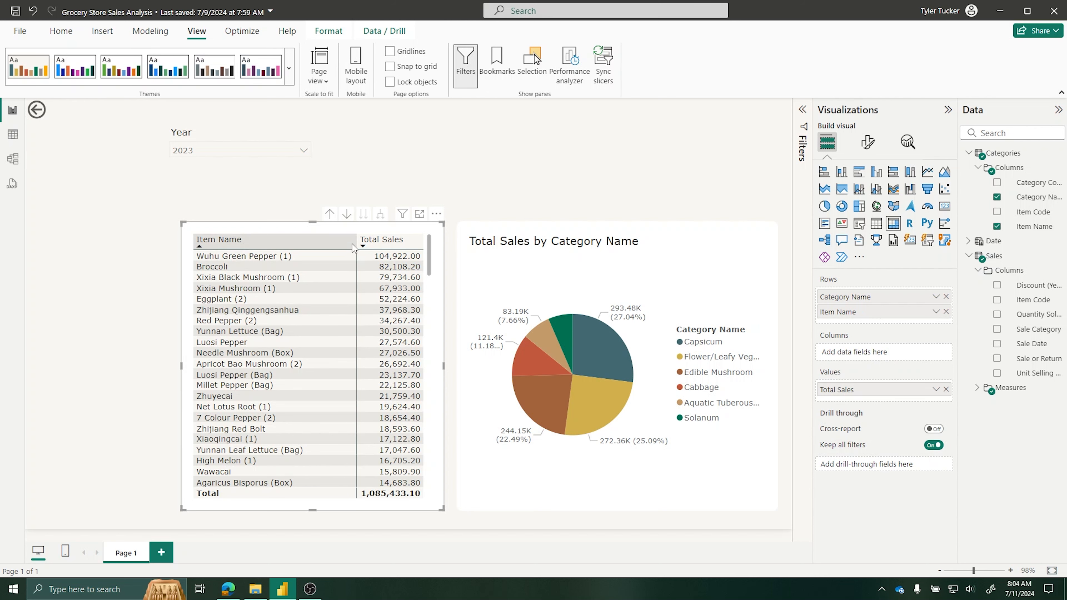
drag(357, 243, 352, 244)
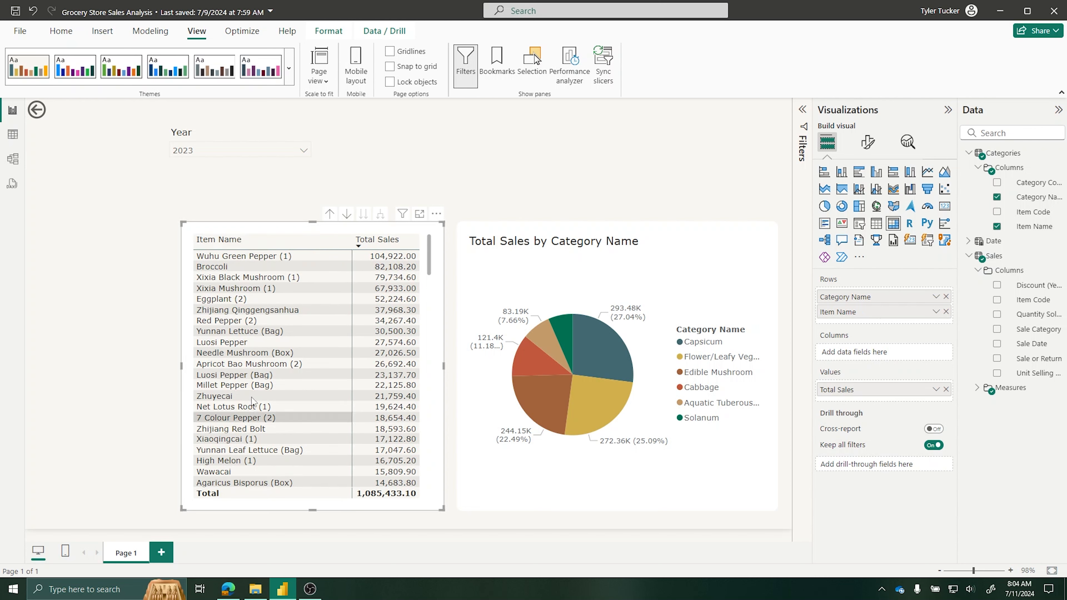
click(330, 215)
click(142, 393)
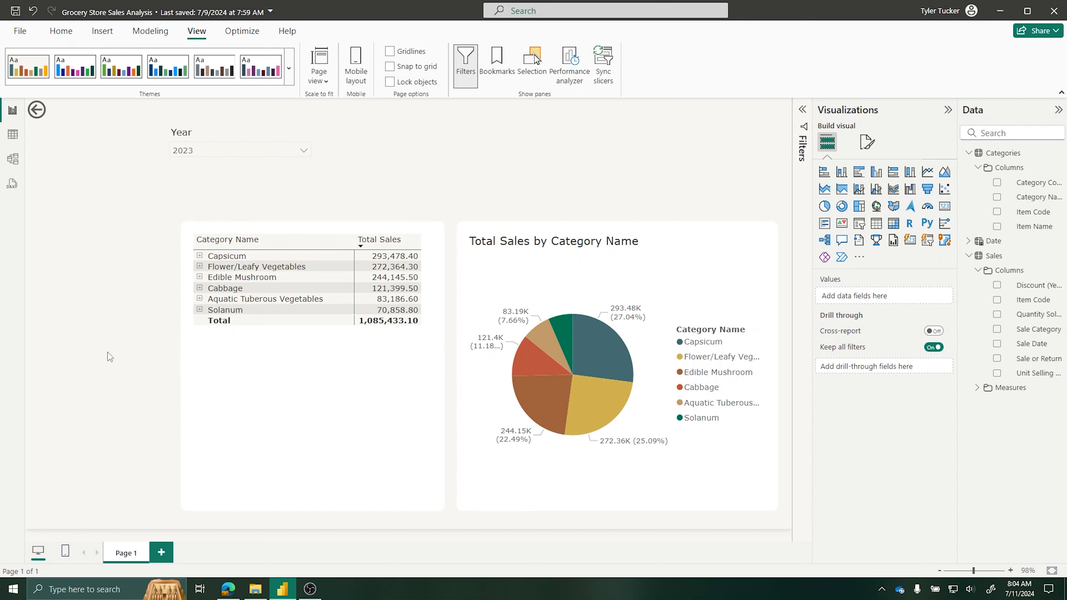
Step: Try the Minimal and Bold header style presets on the matrix
click(272, 381)
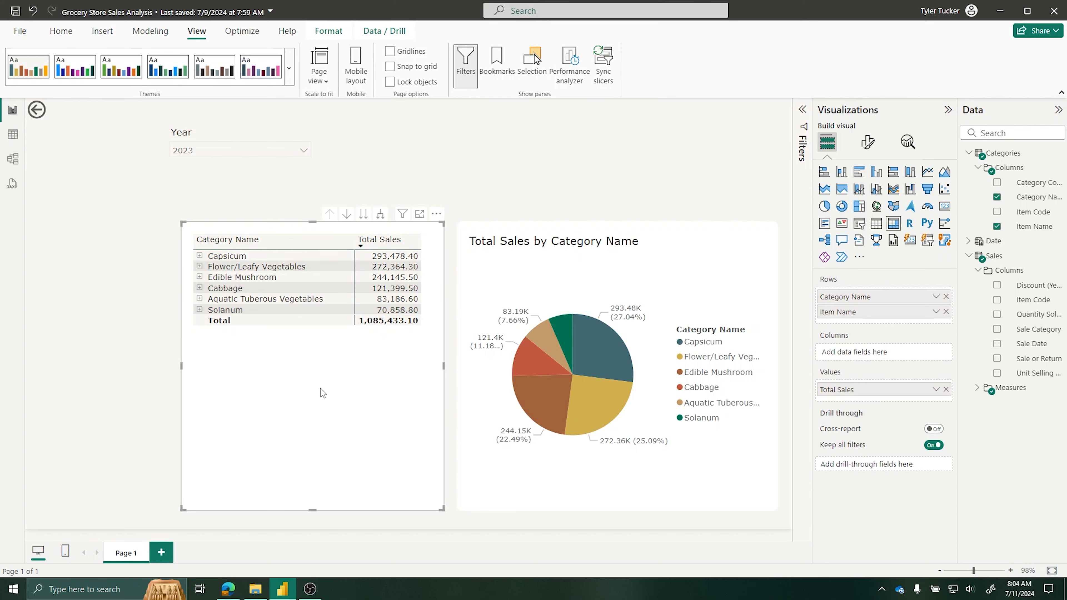
click(866, 142)
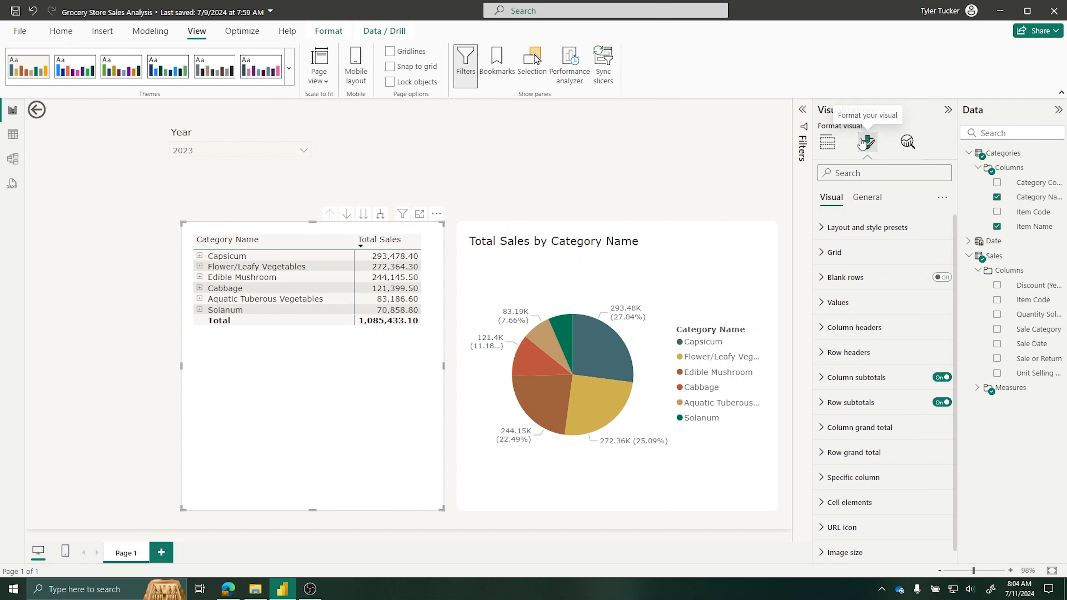
scroll(875, 361, down, 1)
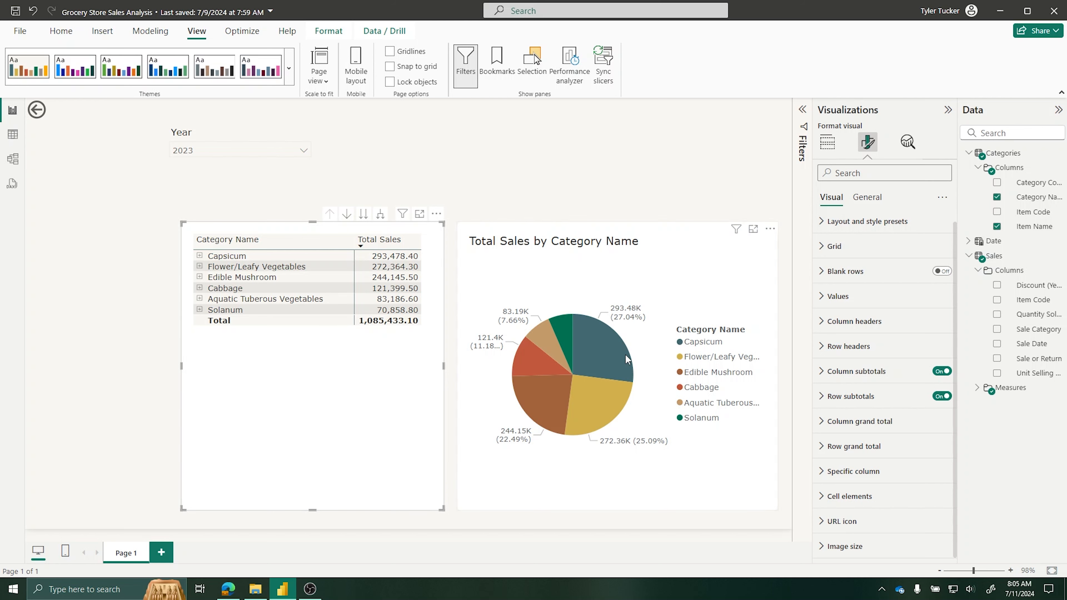
scroll(873, 281, up, 1)
click(836, 227)
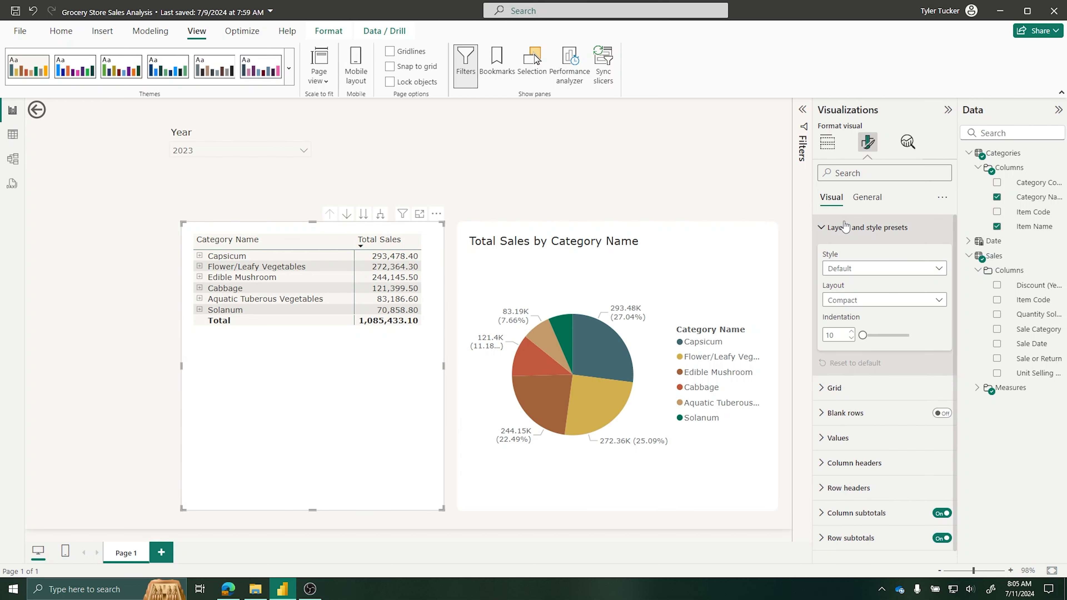
click(856, 274)
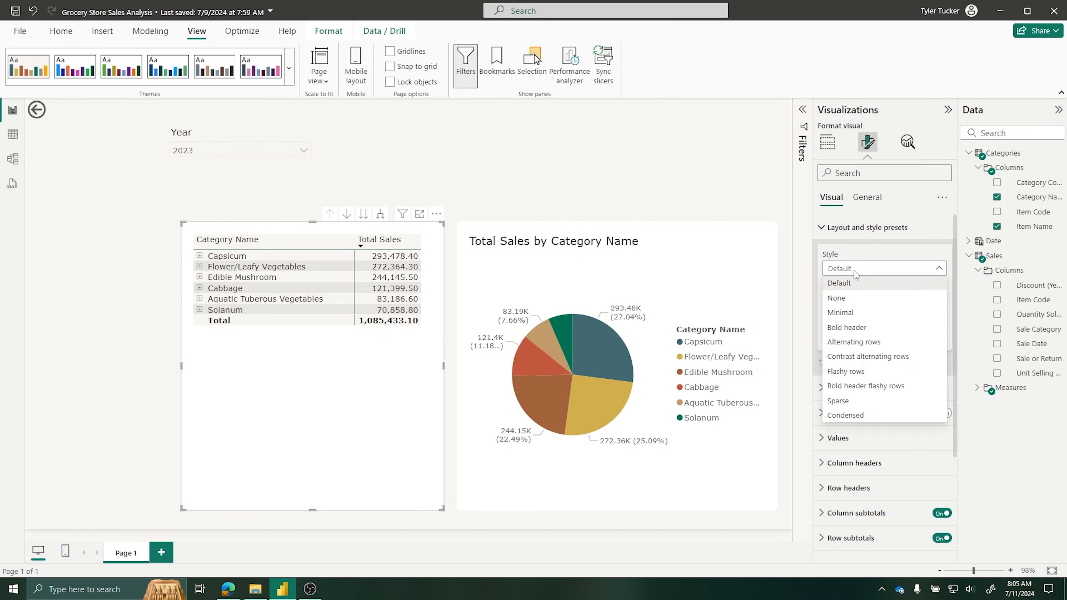
click(860, 314)
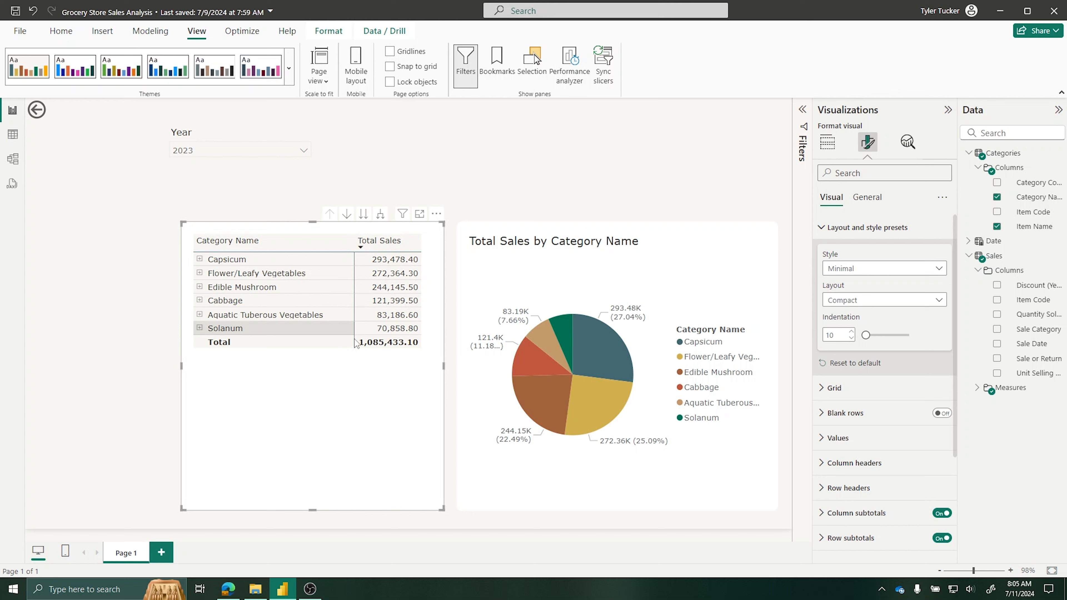
click(857, 269)
click(860, 327)
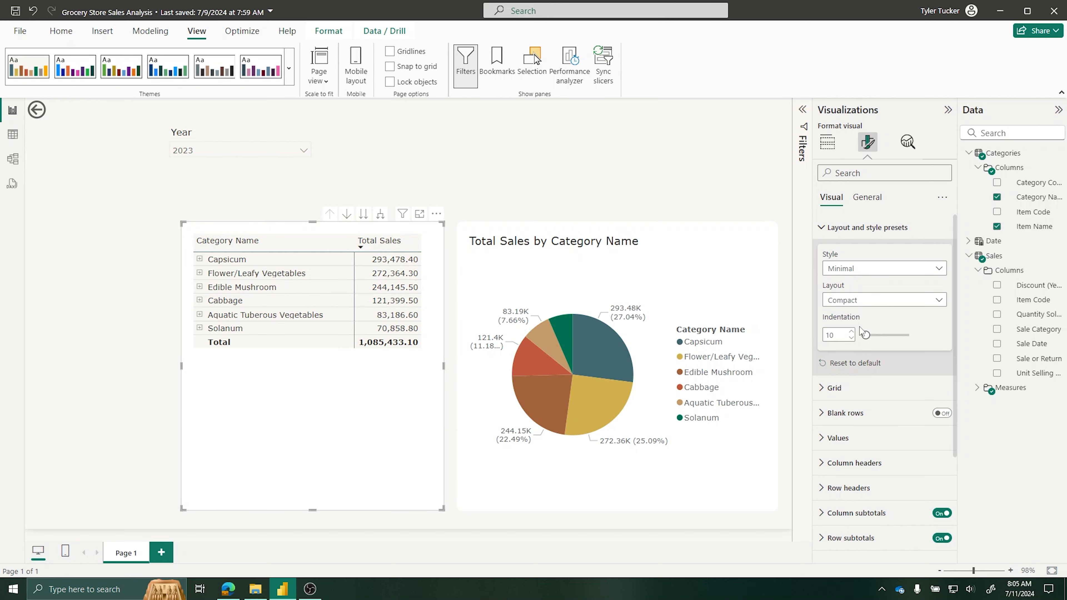
Step: Try the Alternating rows and Contrast alternating rows style presets on the matrix, and return it to the Default style
click(881, 269)
click(868, 344)
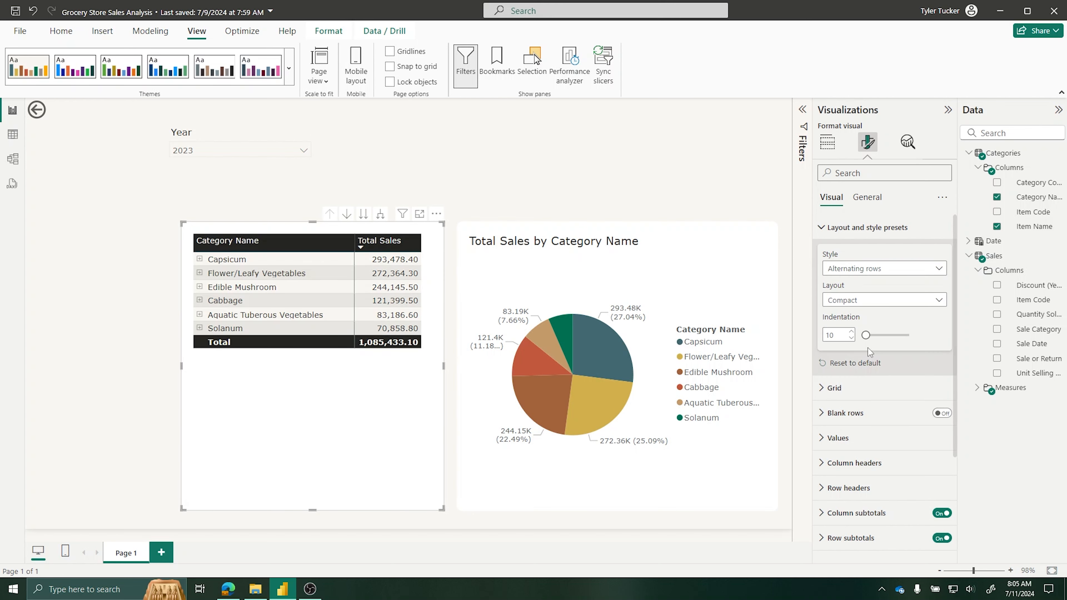
click(875, 271)
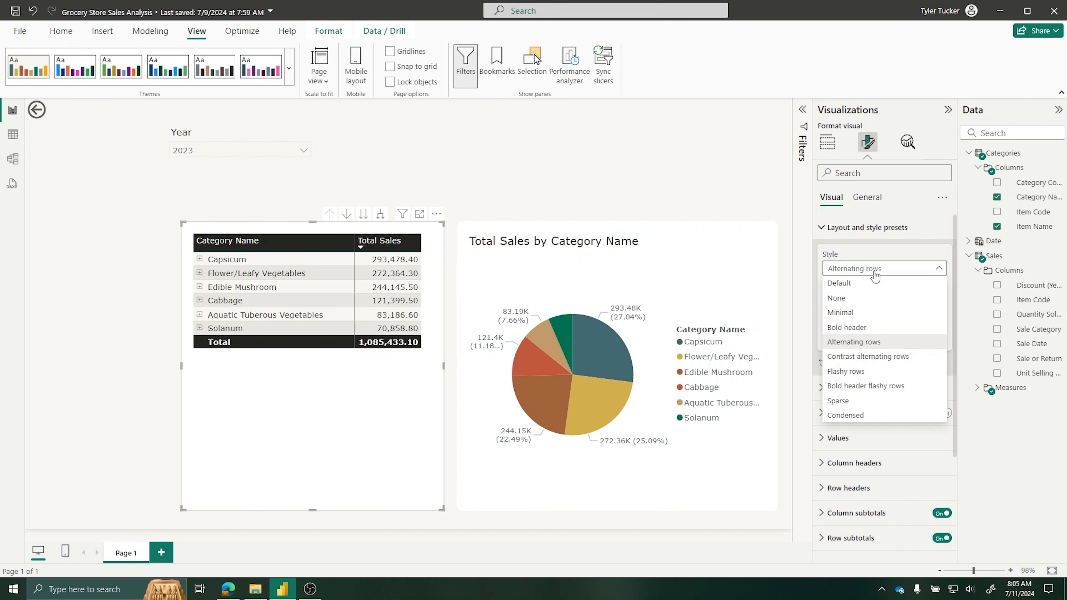
click(878, 359)
click(882, 268)
click(882, 269)
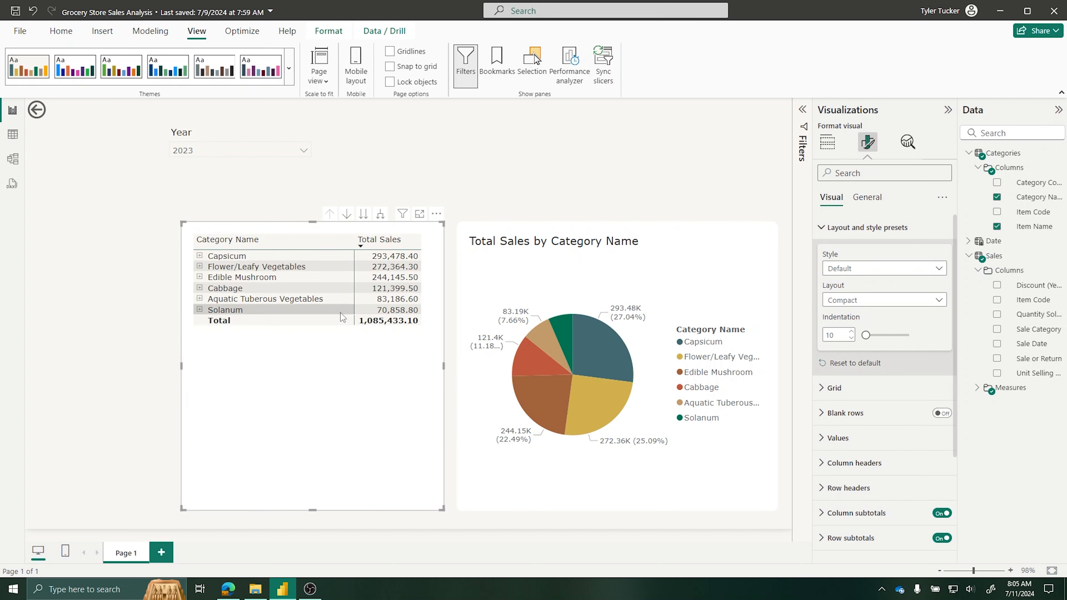
click(824, 228)
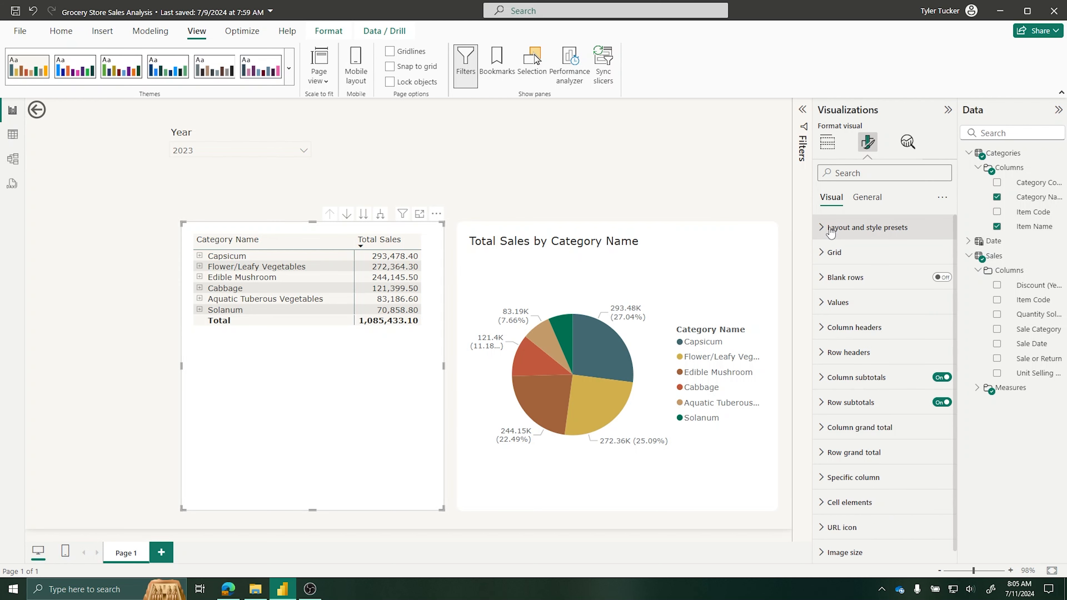
Step: Set the background color of the matrix's column headers to white
click(834, 327)
scroll(845, 437, down, 2)
click(841, 410)
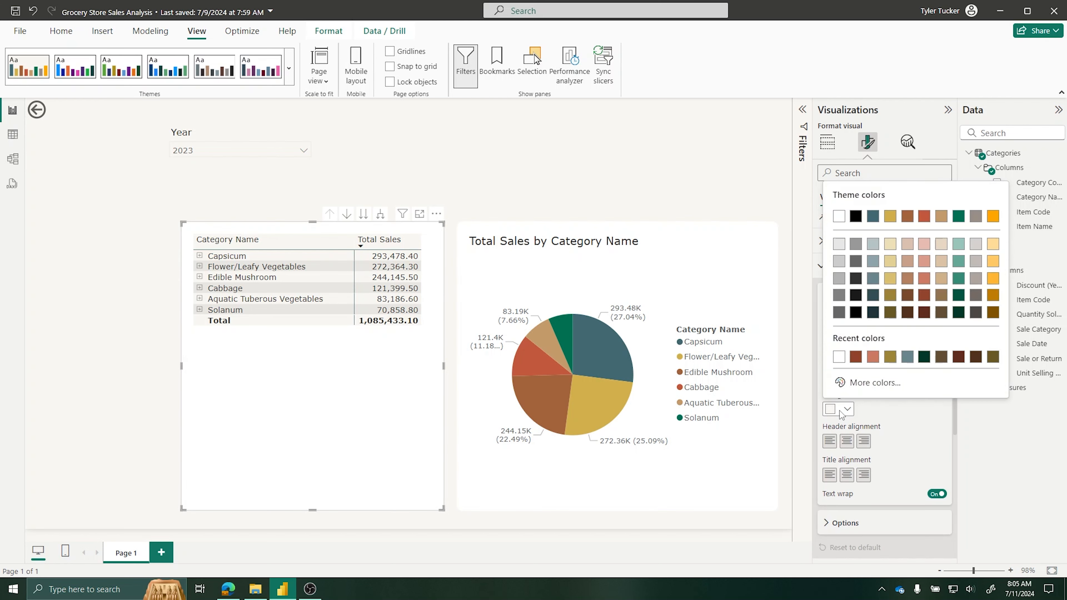
click(840, 358)
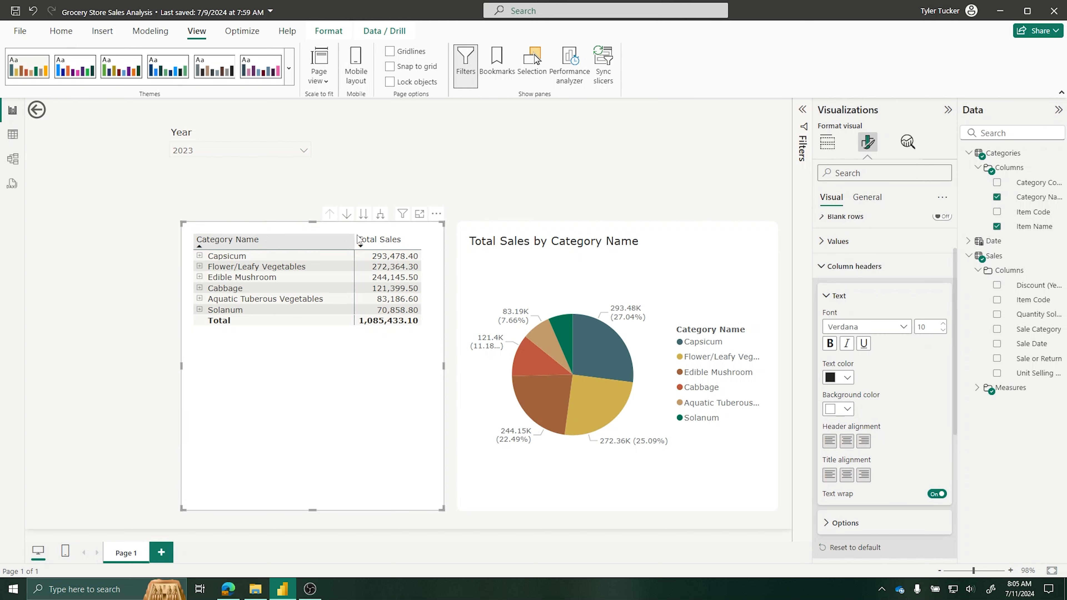
click(832, 298)
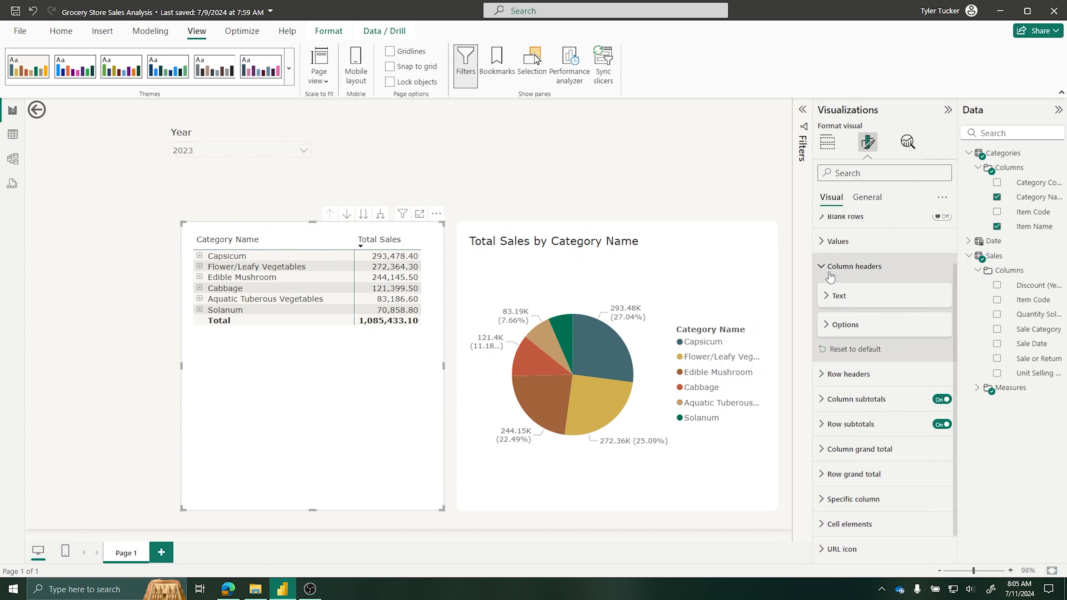
click(831, 272)
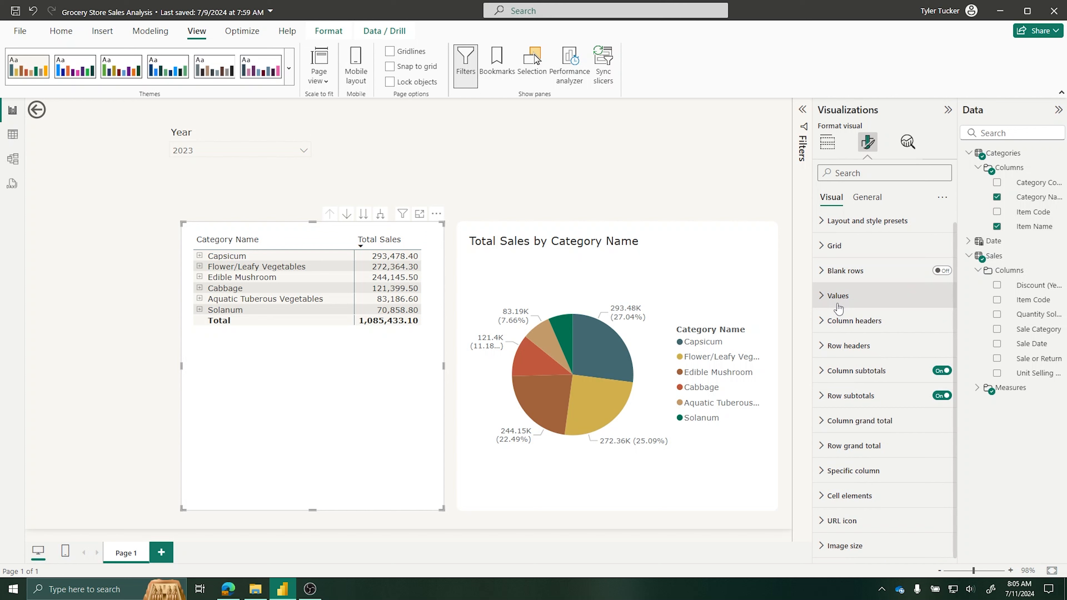
Step: Set the background color of the matrix values to white and their alternate background color to light gray
click(836, 296)
click(848, 381)
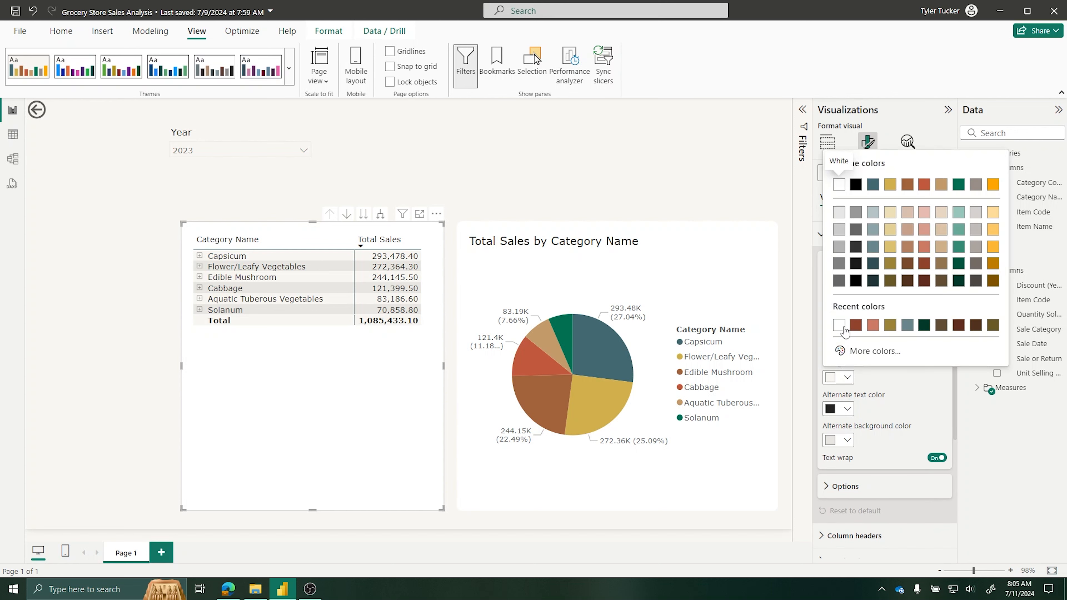
click(849, 381)
click(844, 441)
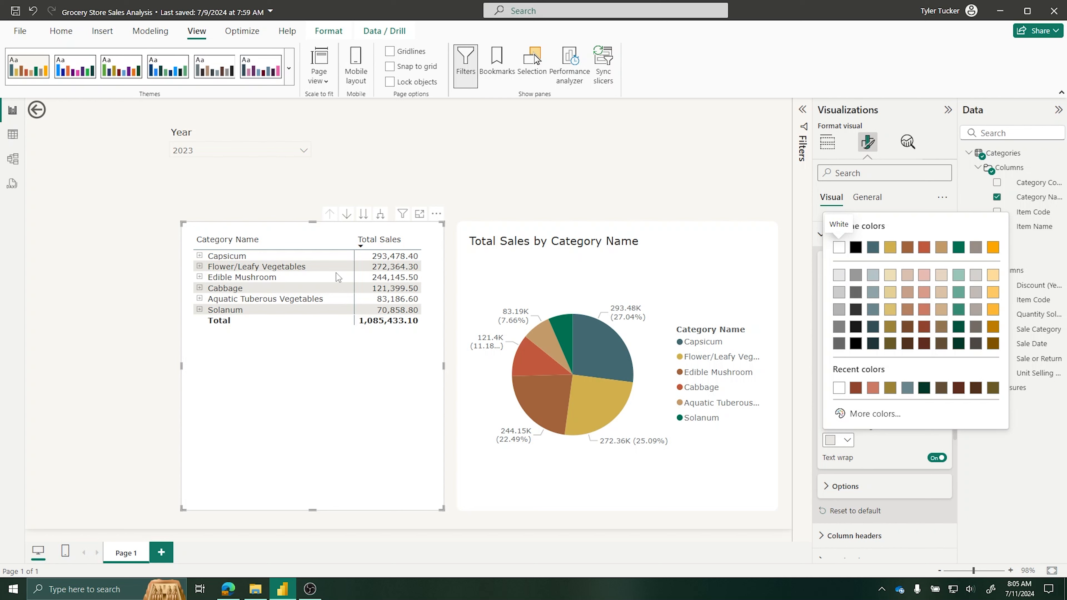
click(836, 278)
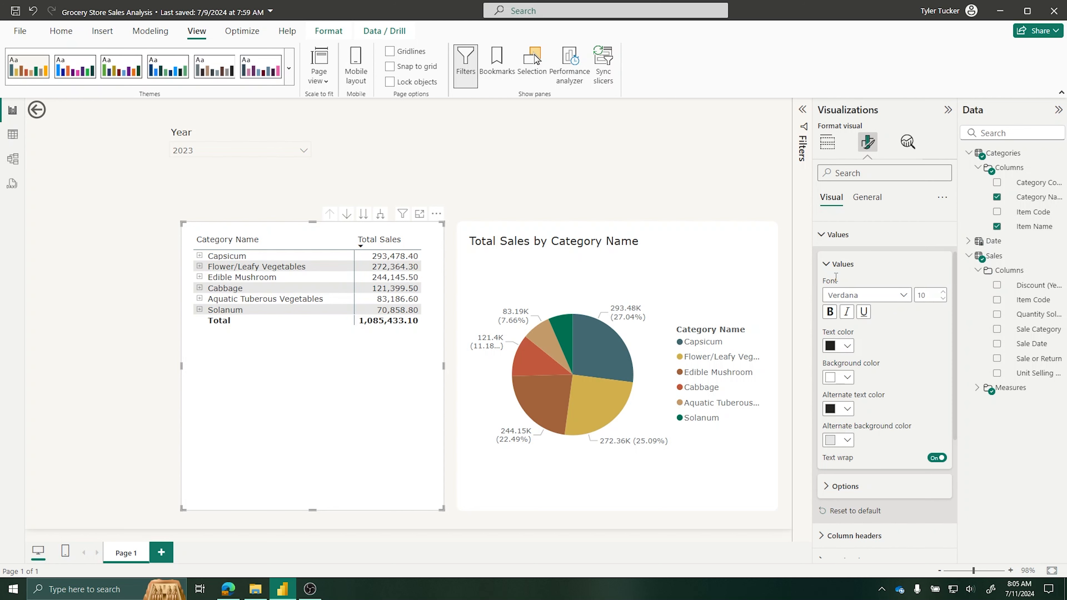
click(484, 205)
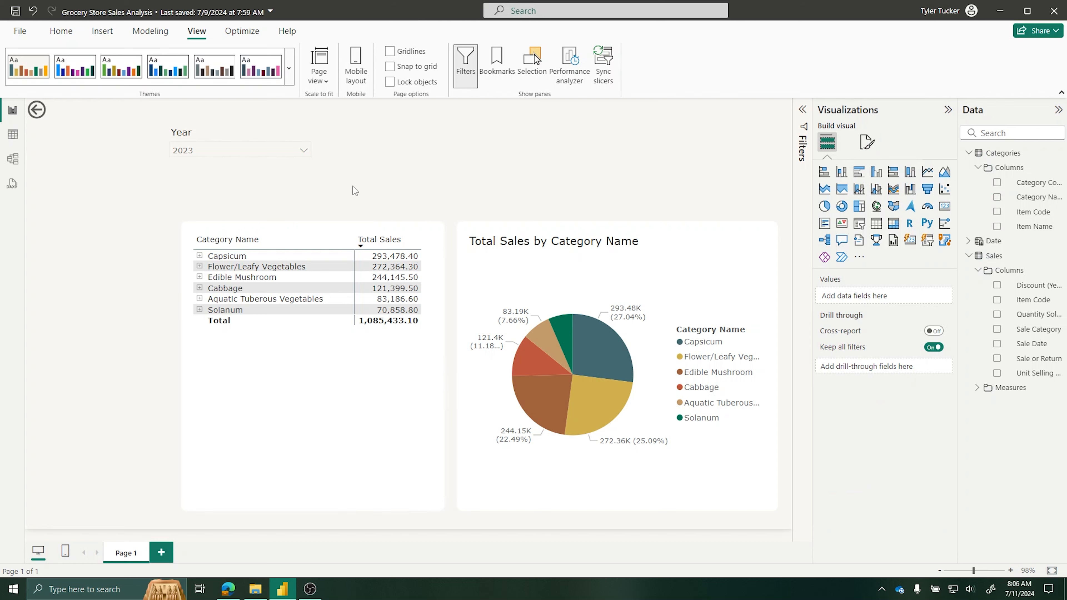
Step: Copy the hex code of the page background color from the current theme's customization settings, leaving the theme unchanged
click(288, 68)
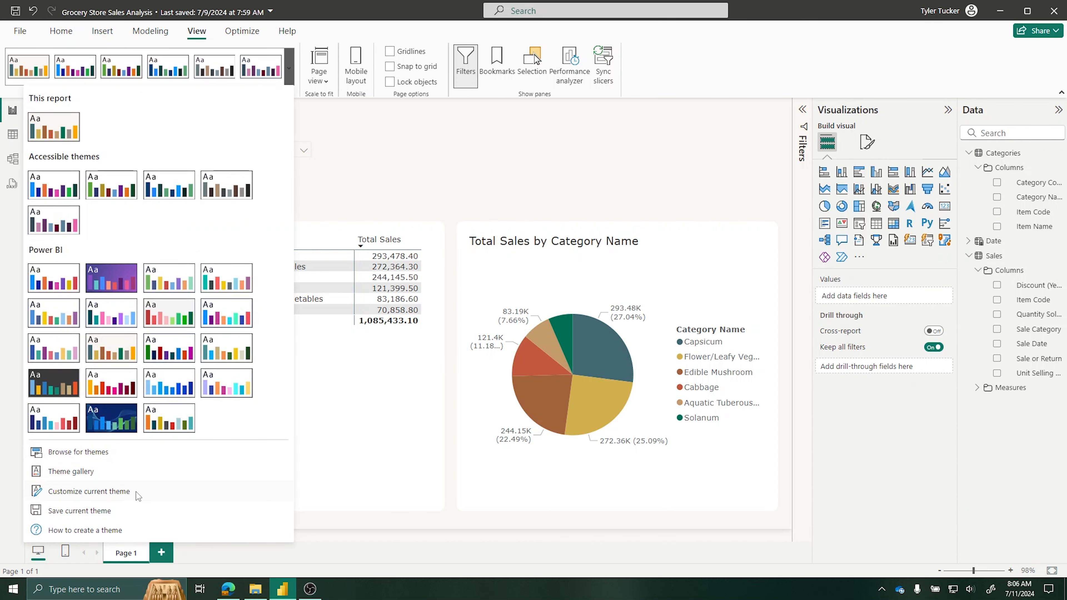
click(100, 496)
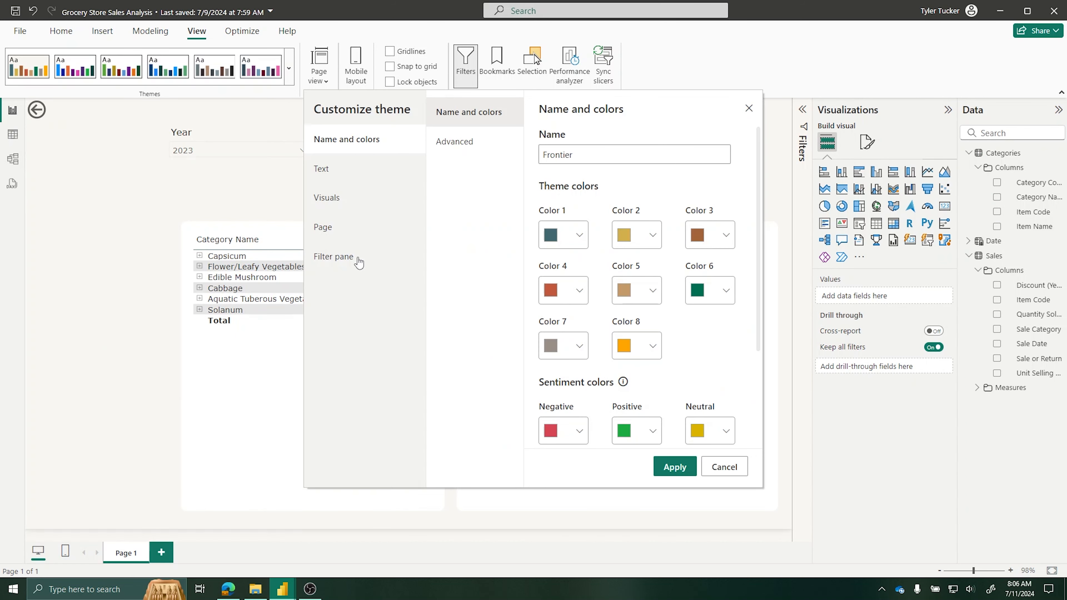
click(356, 241)
click(483, 155)
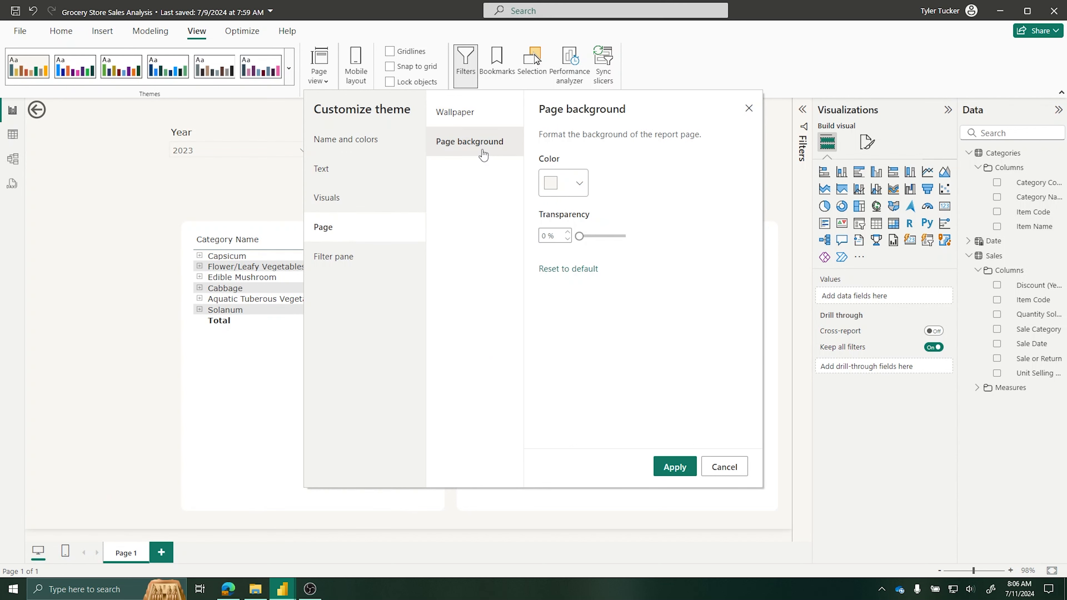
click(478, 114)
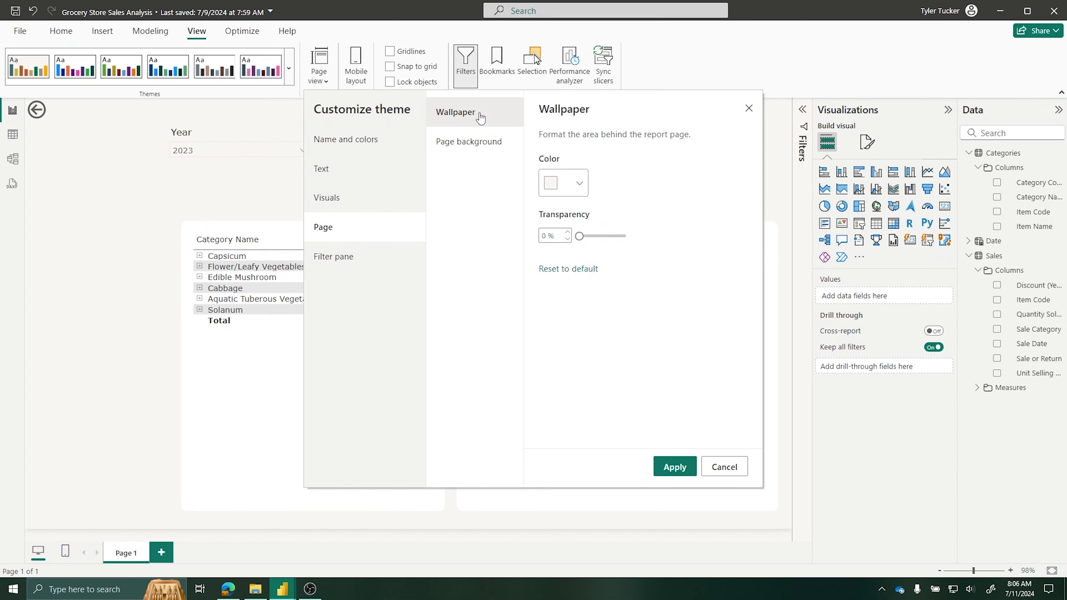
click(481, 144)
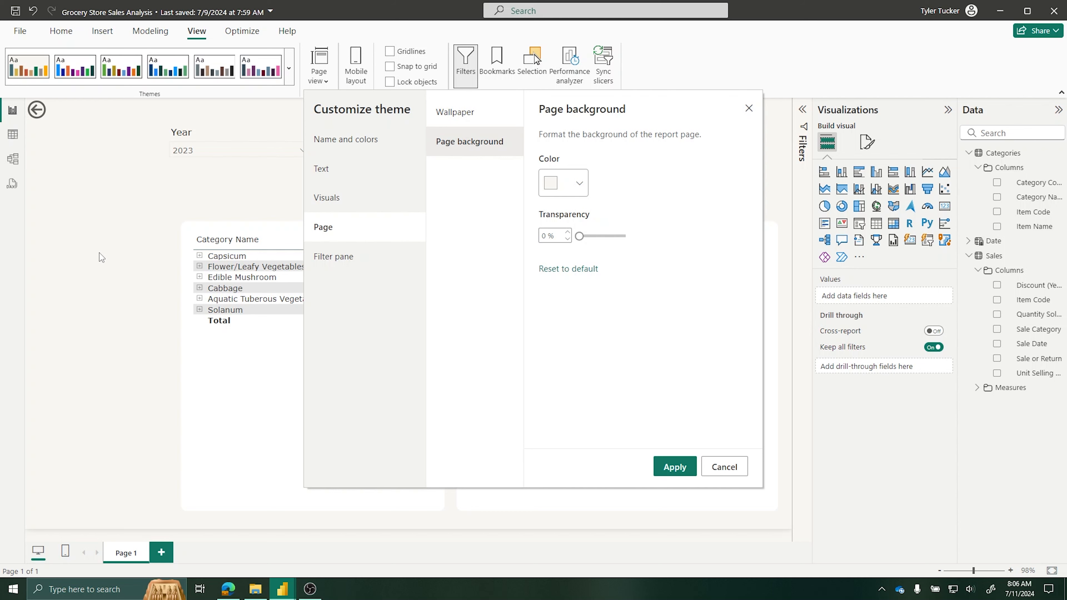
click(580, 188)
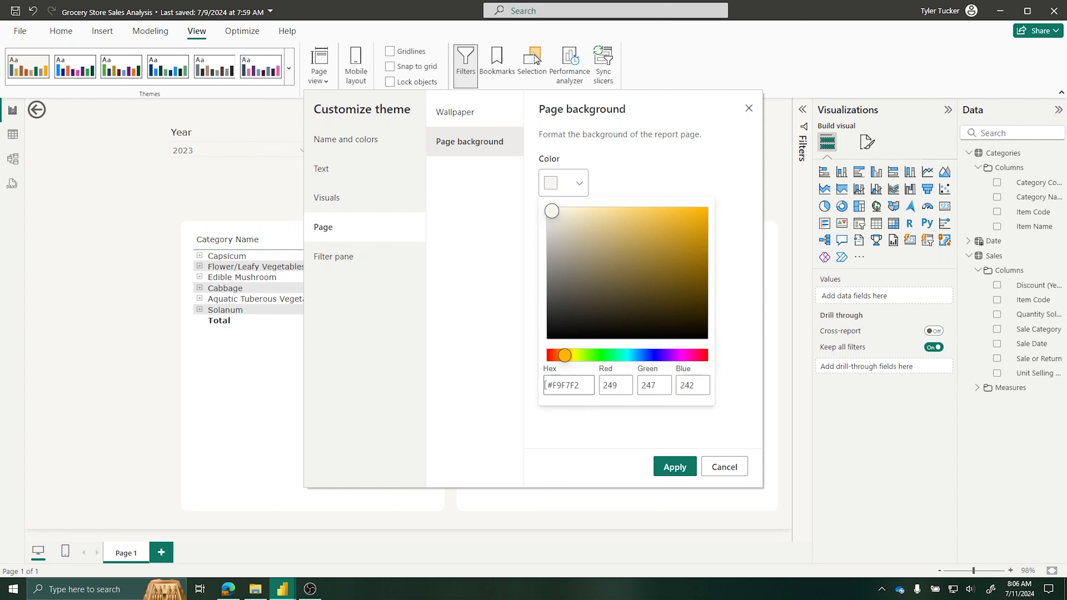
drag(587, 385, 517, 390)
click(581, 446)
click(746, 475)
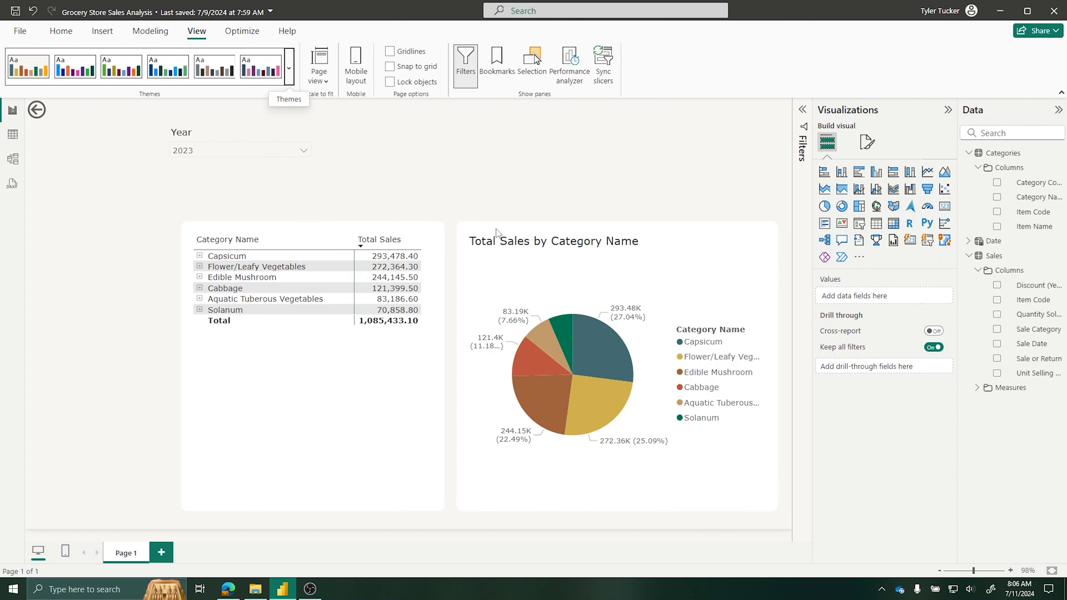
Step: Set the alternate background color of the matrix values to the custom color #F9F7F2
click(340, 375)
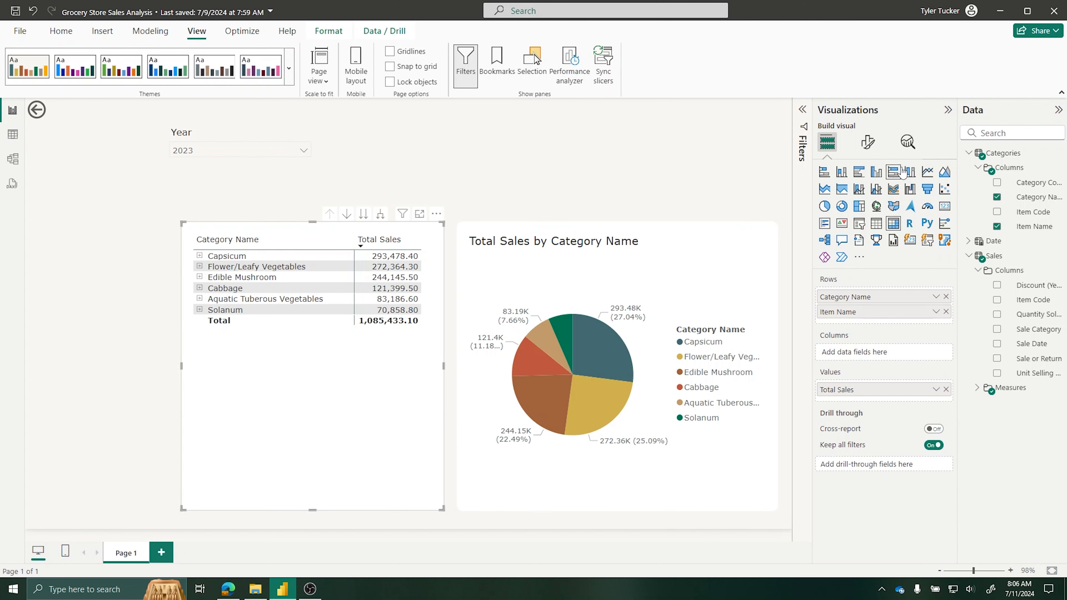
click(870, 142)
click(838, 303)
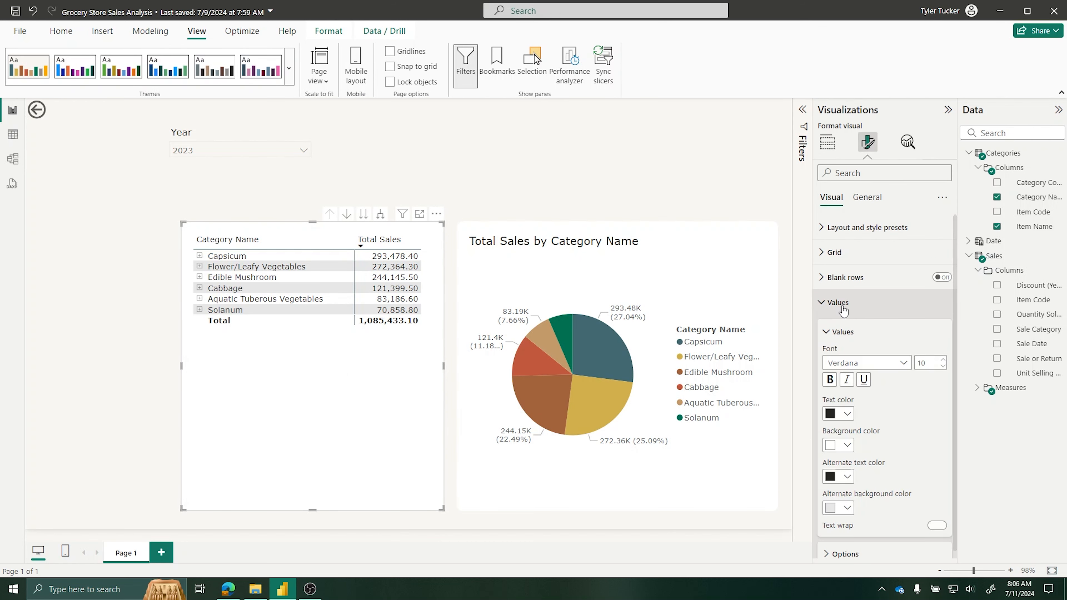
click(838, 509)
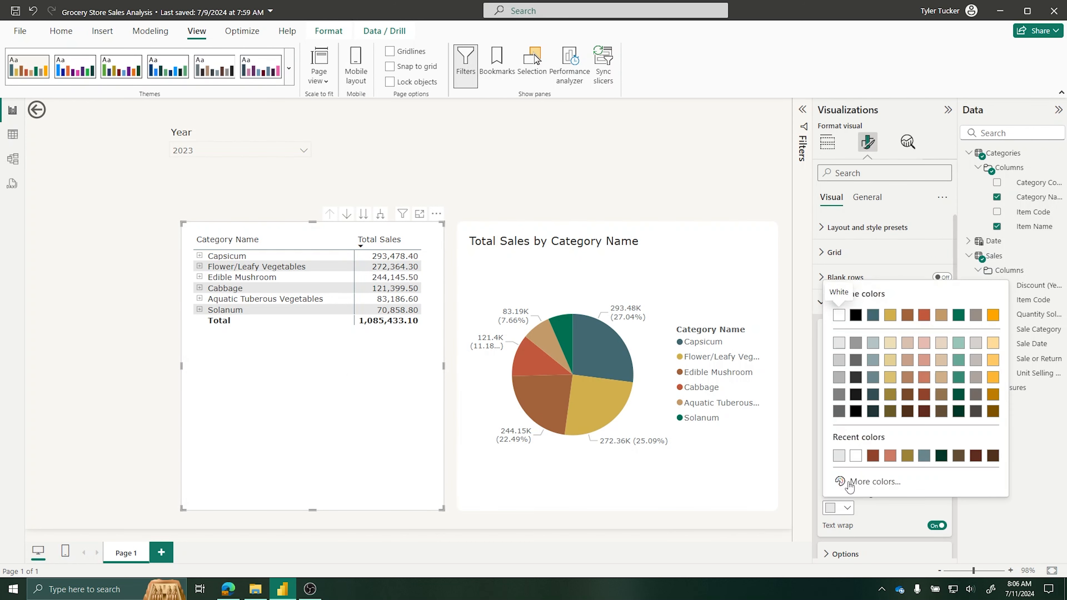
click(874, 487)
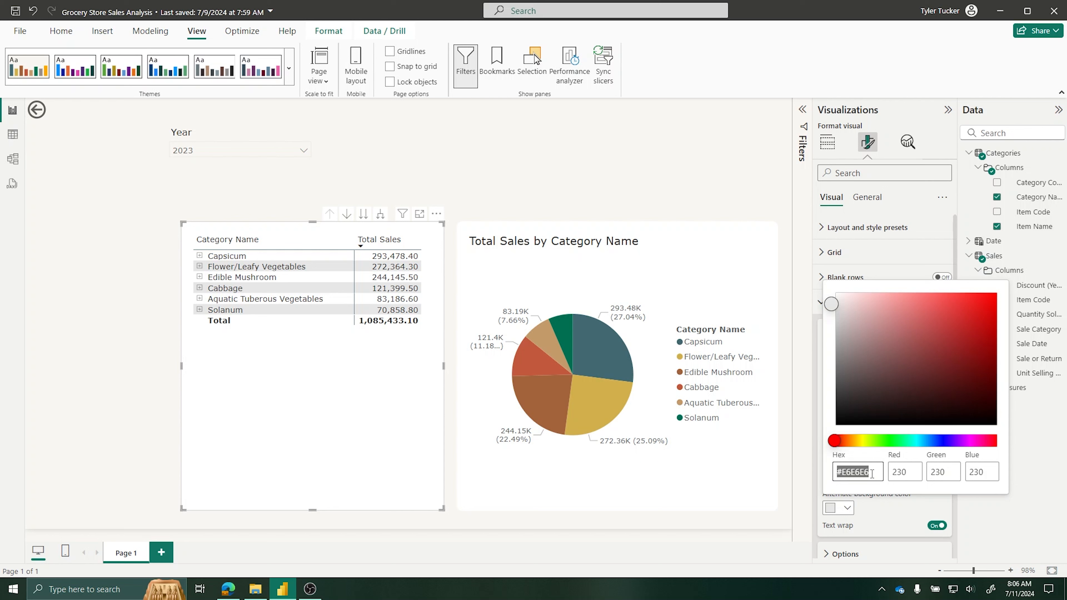
text(#F9F7F2)
key(Return)
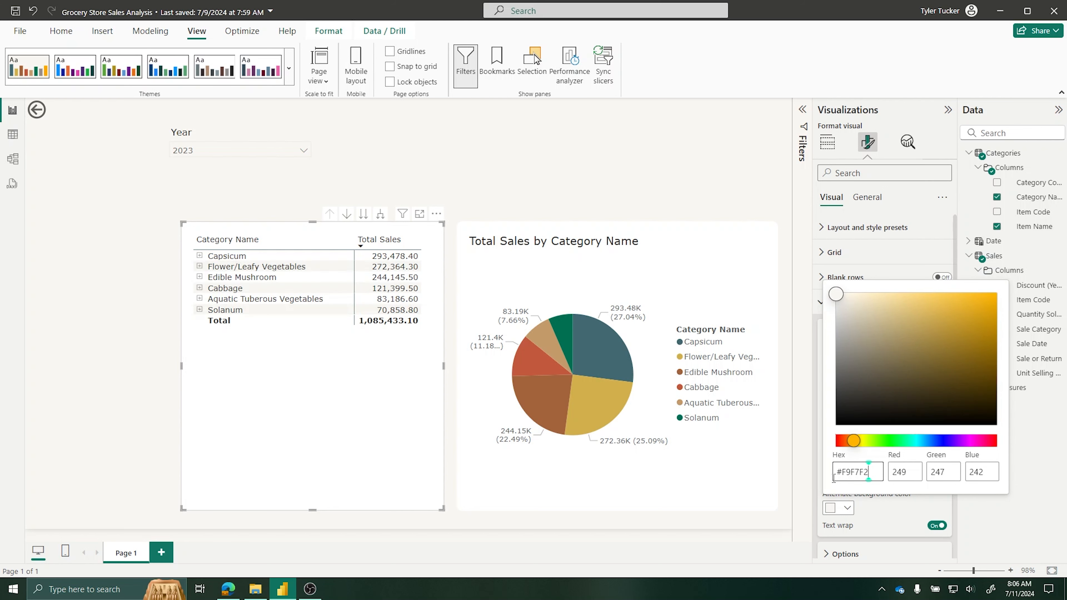
click(803, 458)
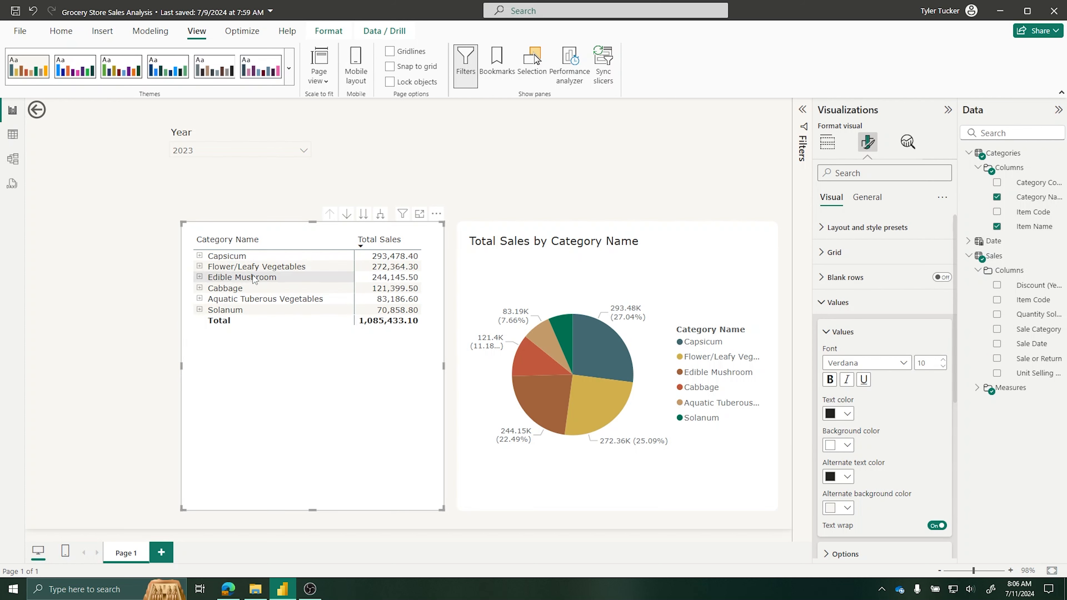
key(Escape)
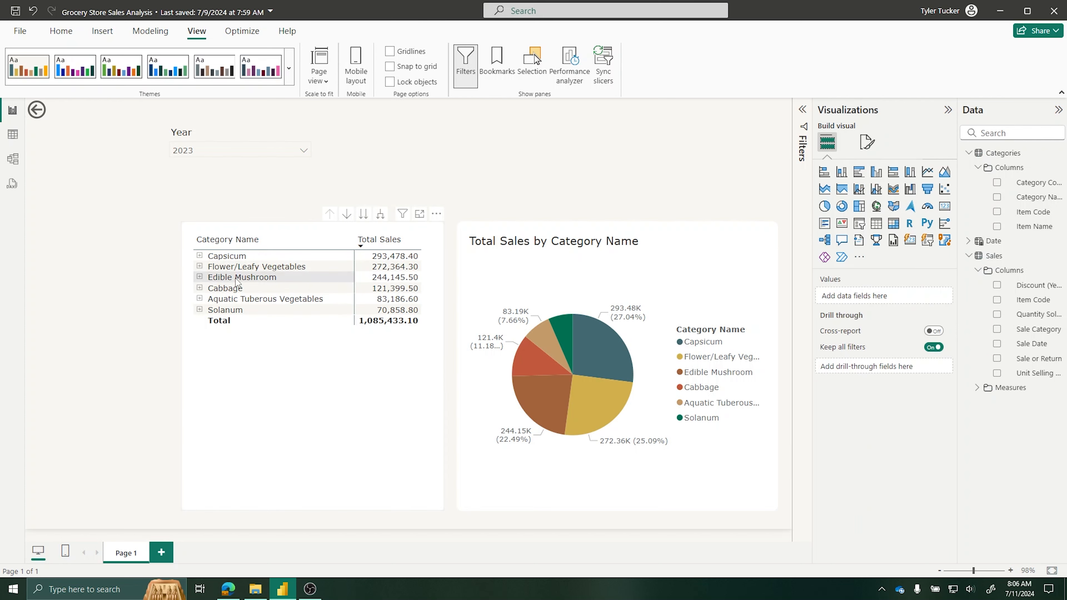
Step: Darken the alternate background color of the matrix values slightly to #EFEDE9
click(293, 361)
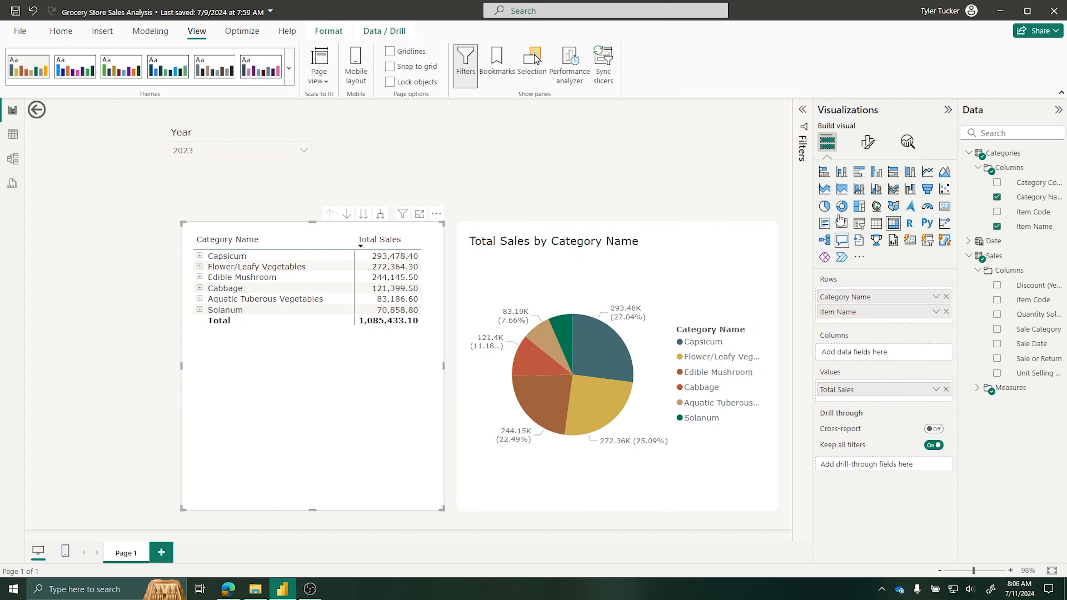
click(868, 142)
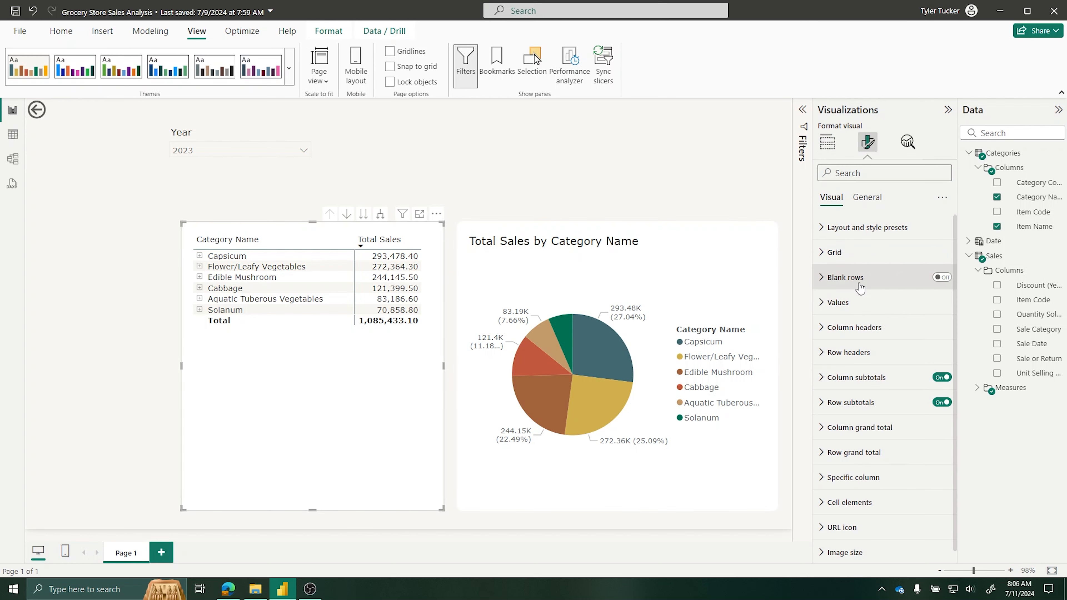
click(857, 308)
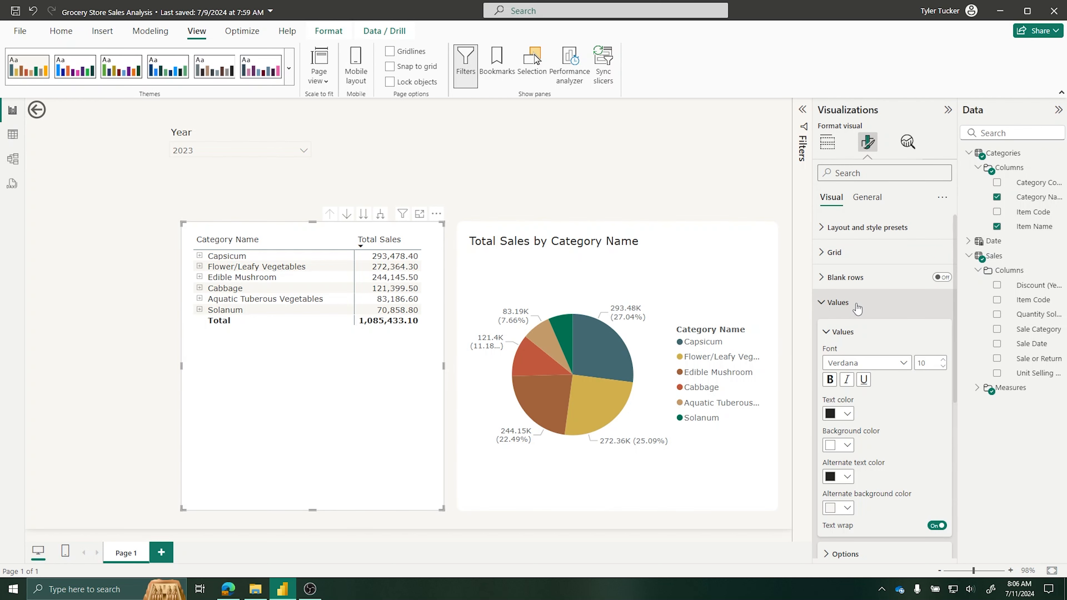
click(838, 508)
click(870, 482)
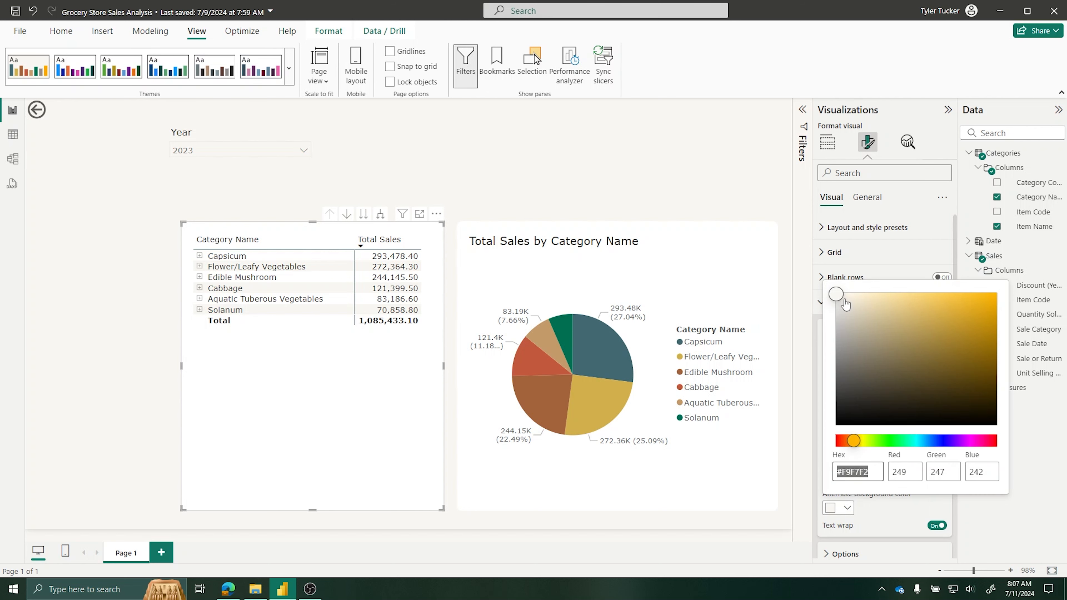
drag(840, 301, 842, 307)
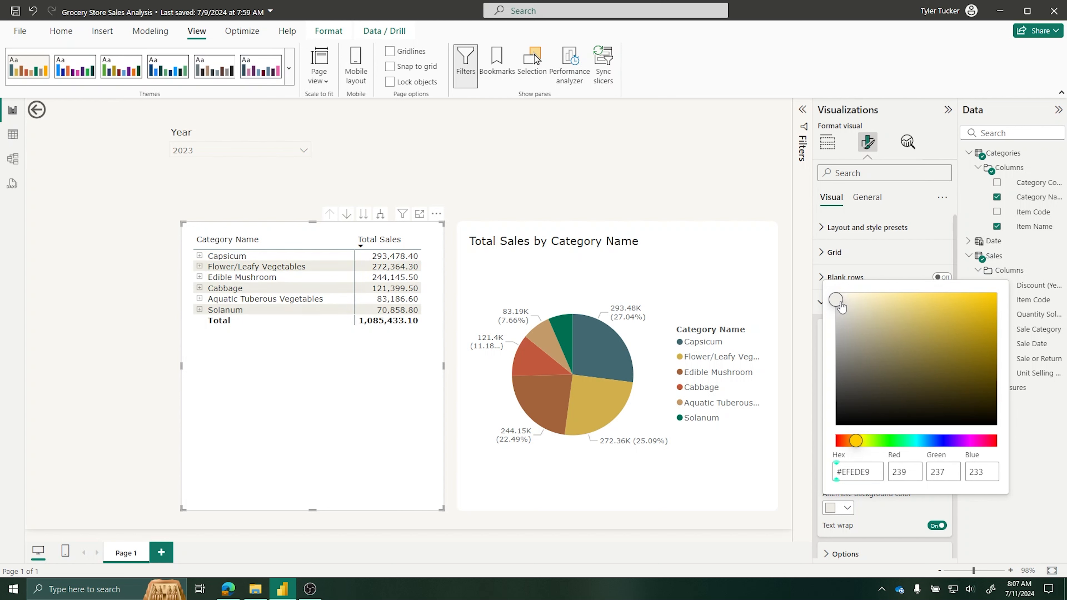
click(611, 185)
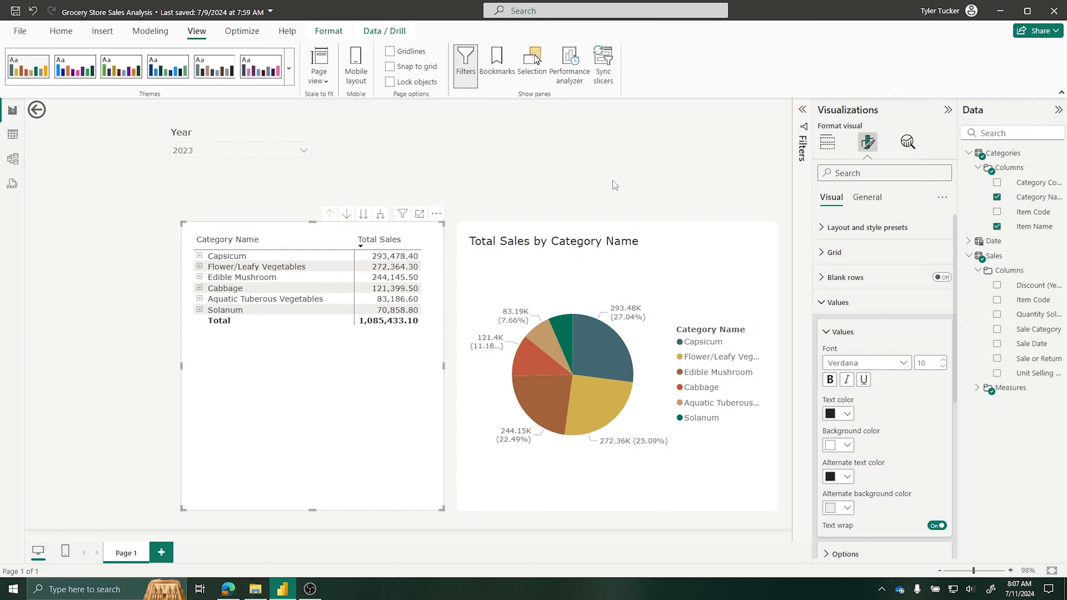
click(479, 124)
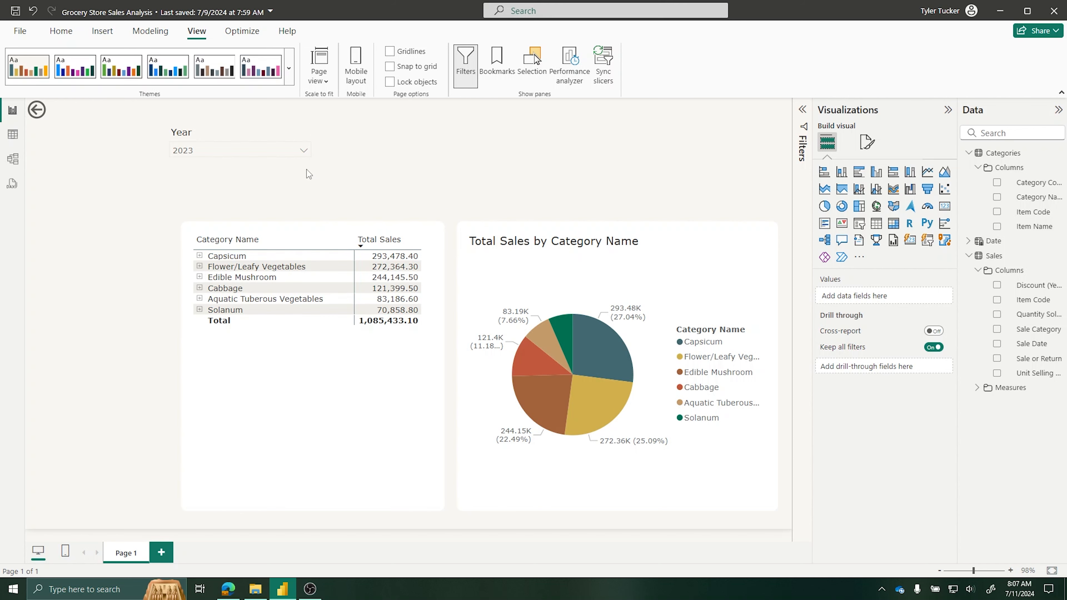
Step: Move the Year slicer down to just above the matrix, aligned with its edge, and change the slicer style to Tile
drag(217, 139, 220, 172)
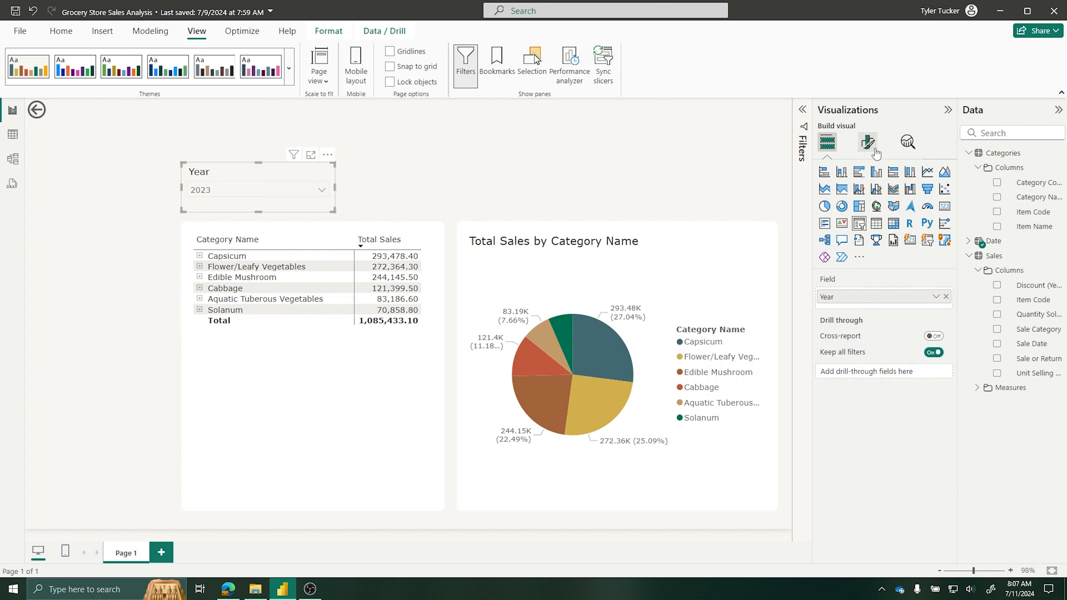
click(868, 145)
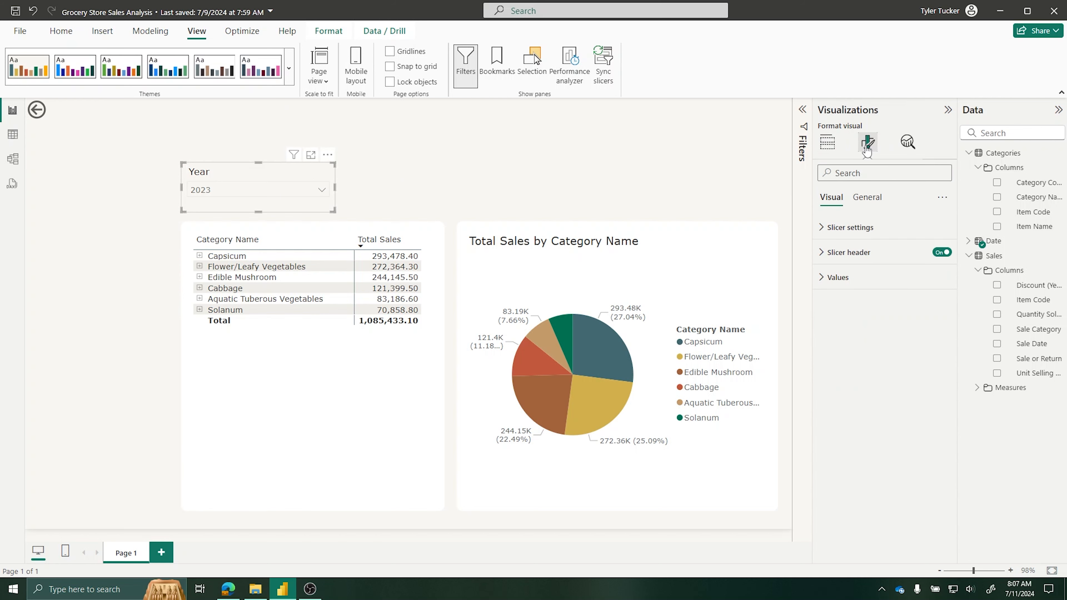
click(849, 228)
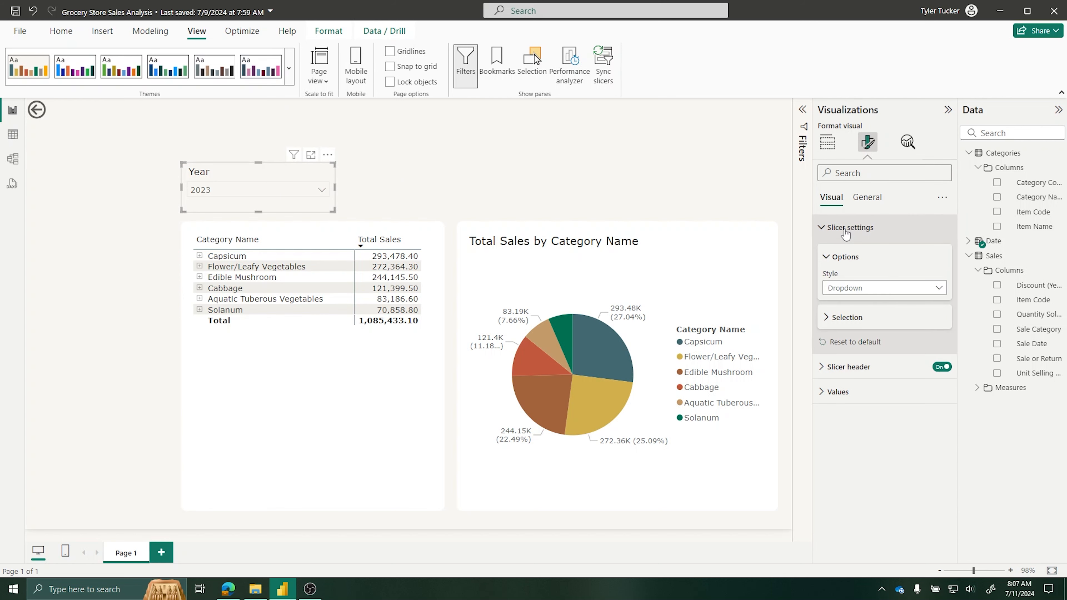
click(892, 289)
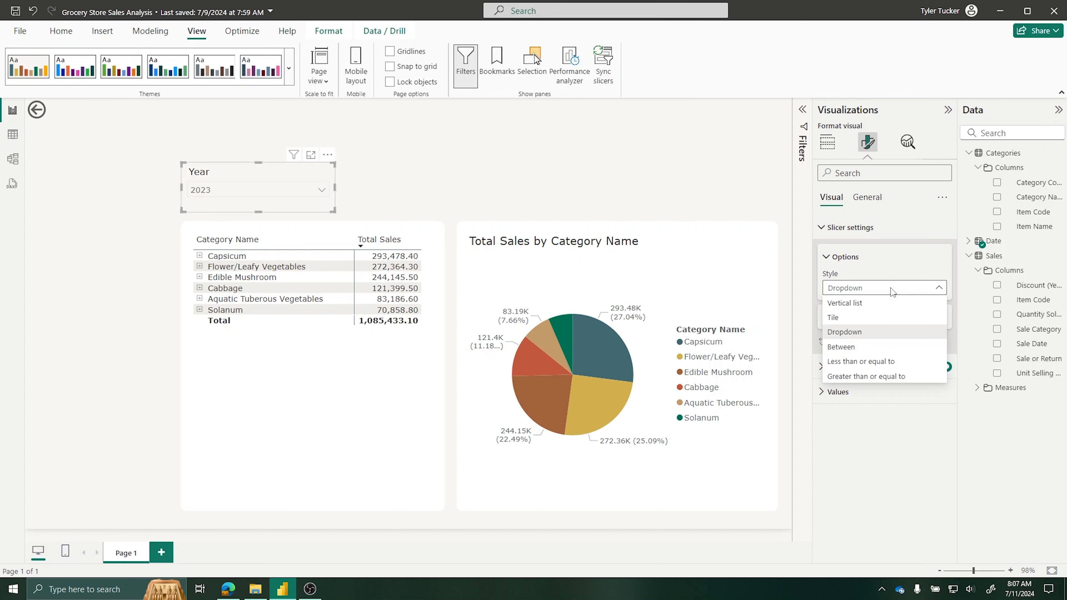
click(857, 319)
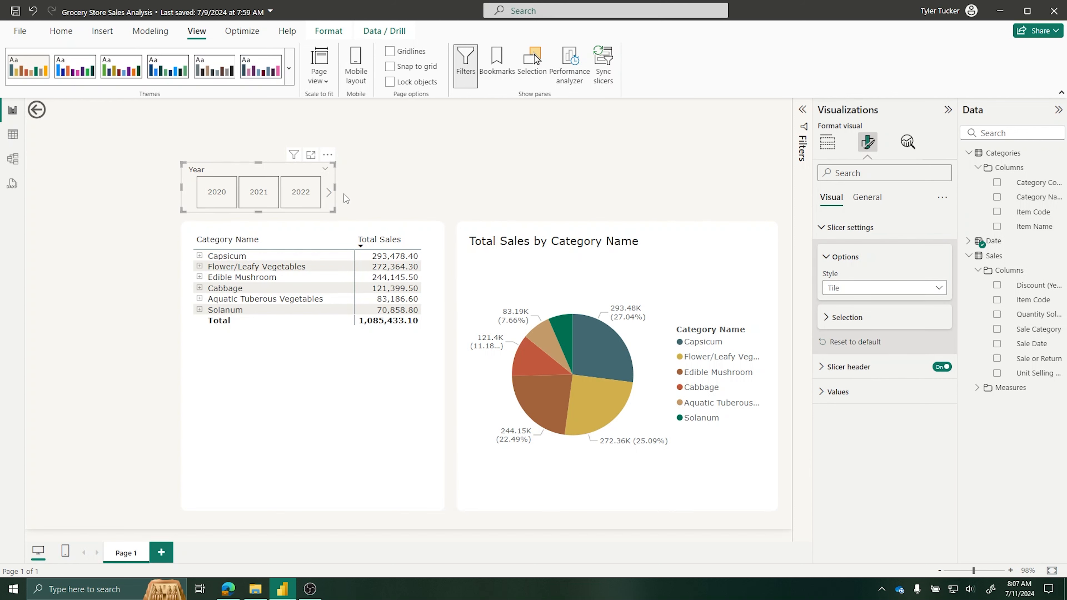
Step: Widen the Year slicer to fit all four tiles in the page's upper area above the pie chart, and turn off its header
drag(333, 189, 512, 184)
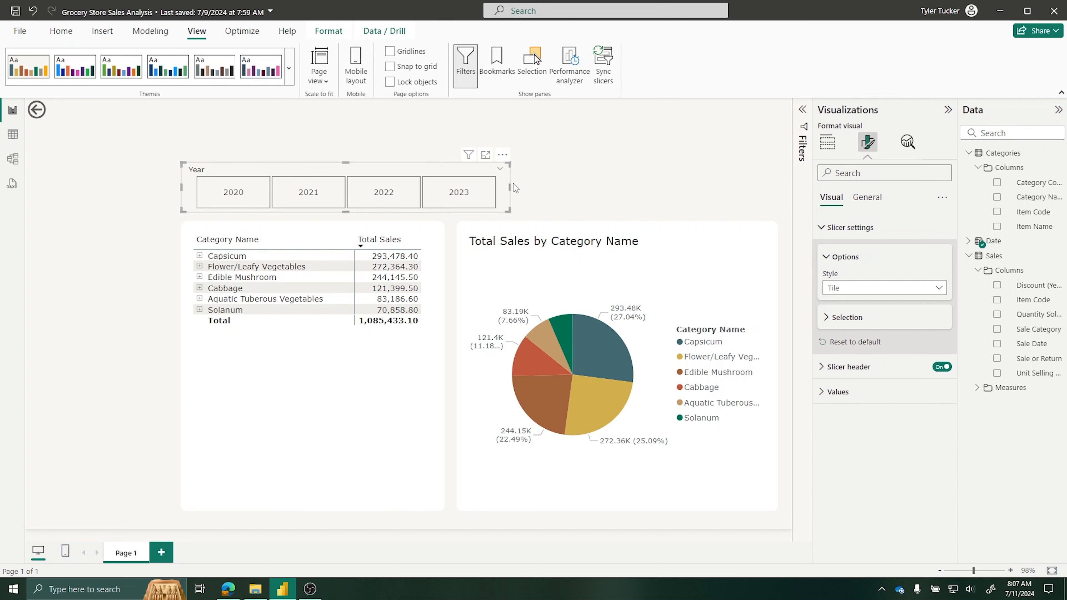
drag(270, 167, 530, 117)
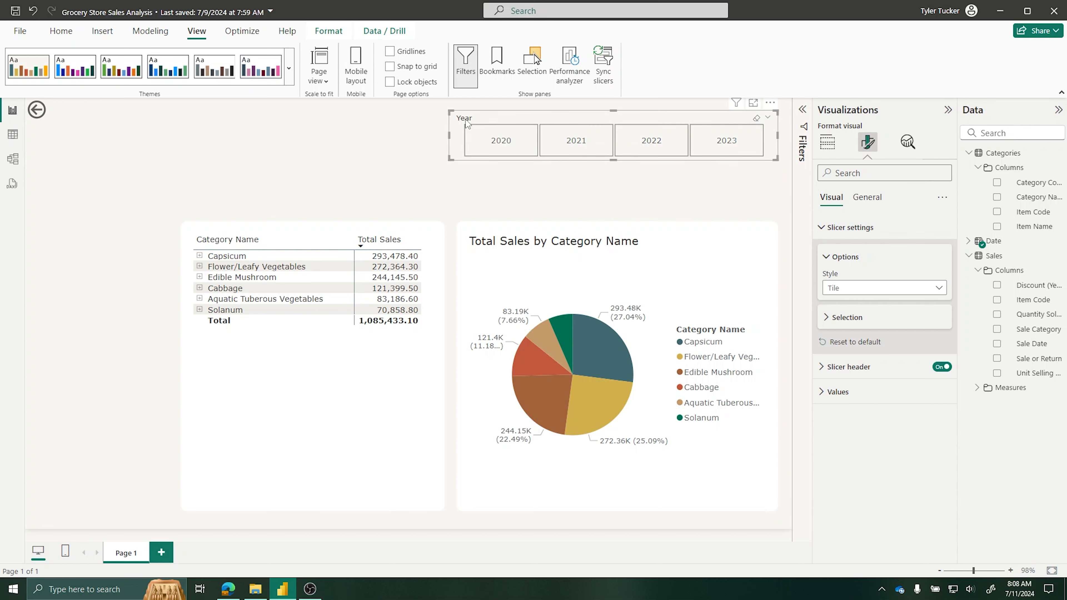
click(942, 366)
click(435, 170)
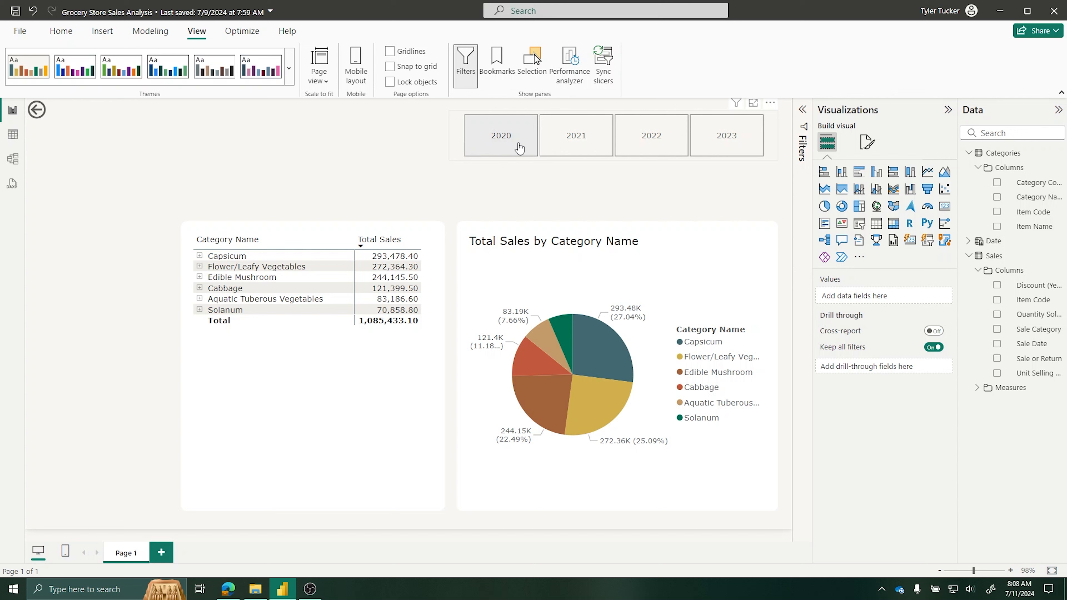
Step: Test the Year slicer by filtering the visuals through the 2020, 2021, 2022 and 2023 tiles
click(487, 145)
click(586, 139)
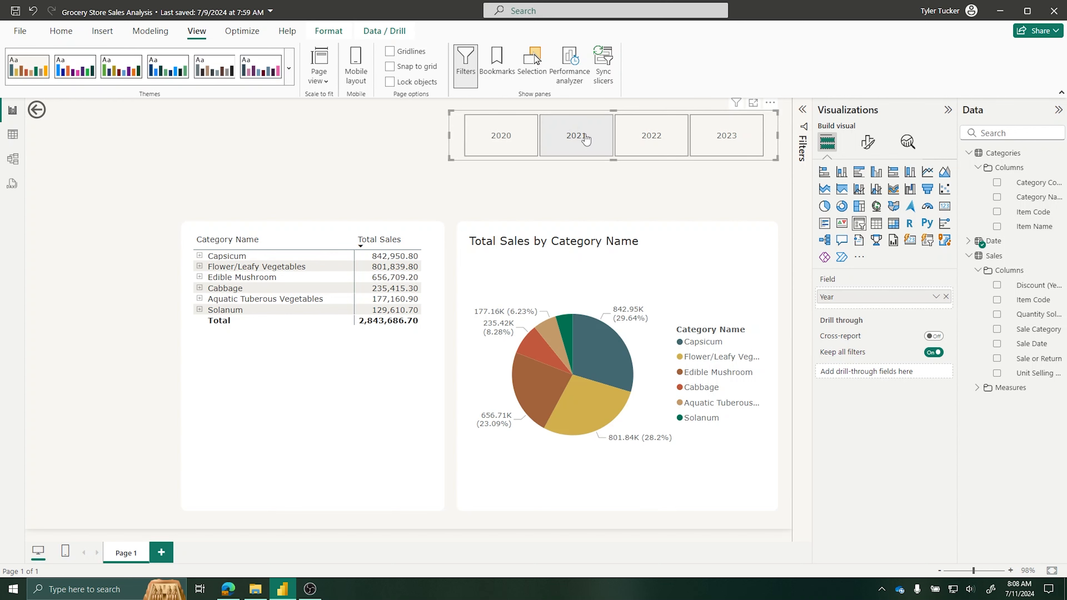
click(651, 136)
click(726, 137)
click(515, 145)
click(560, 190)
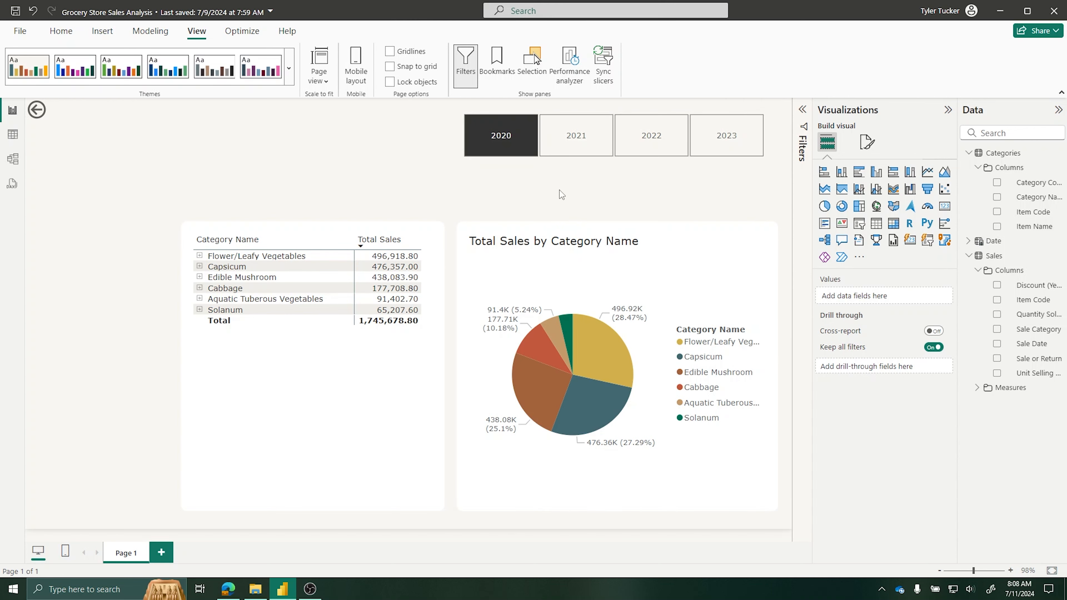
Step: Reduce the height of the Year slicer so its tiles form a slim row, and clear the year selection
click(564, 159)
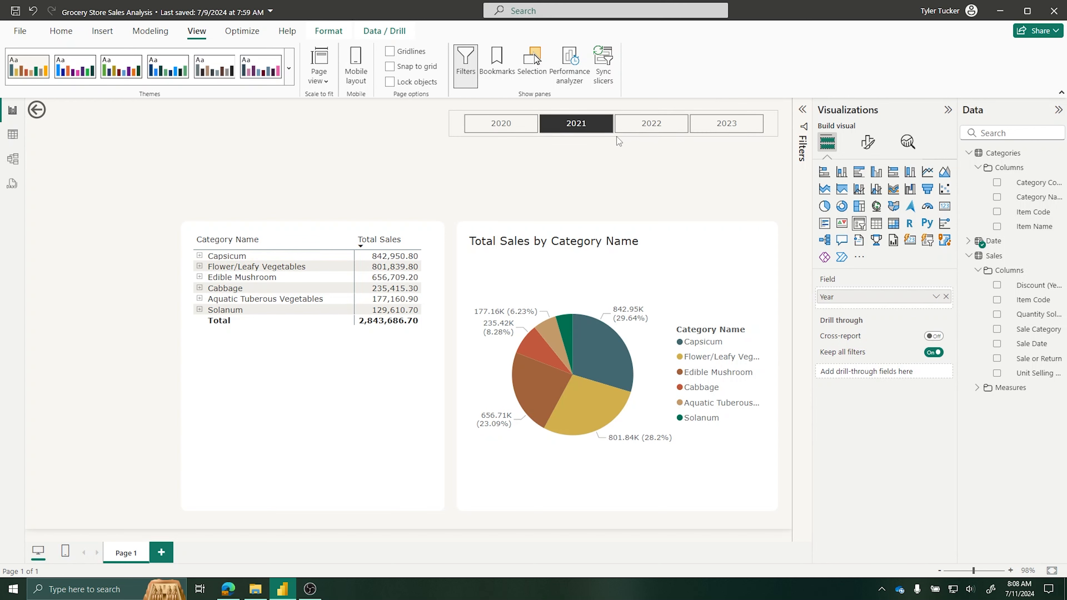
click(435, 121)
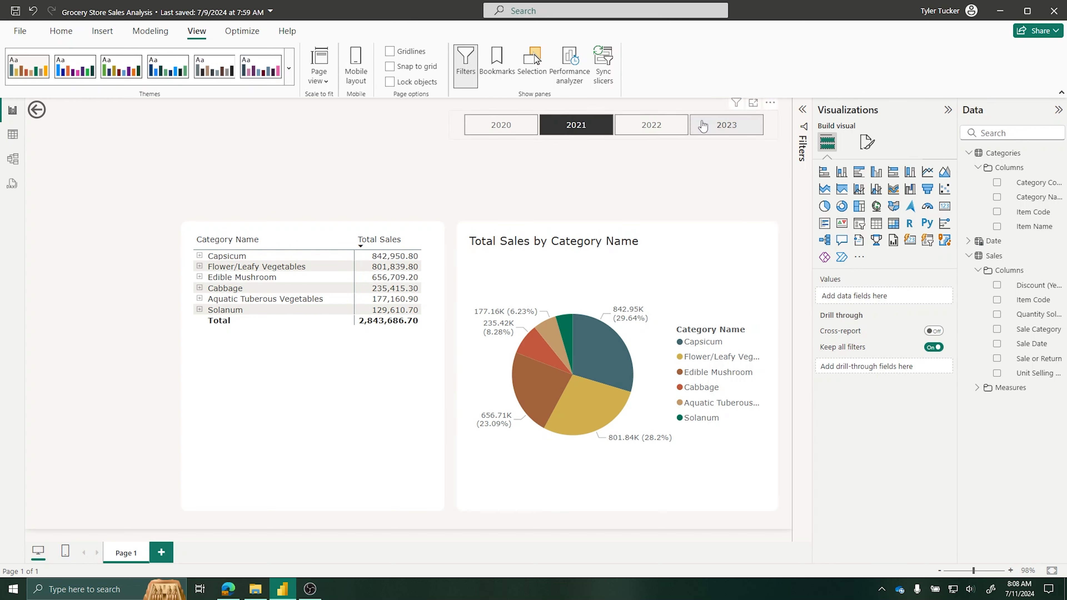
click(506, 128)
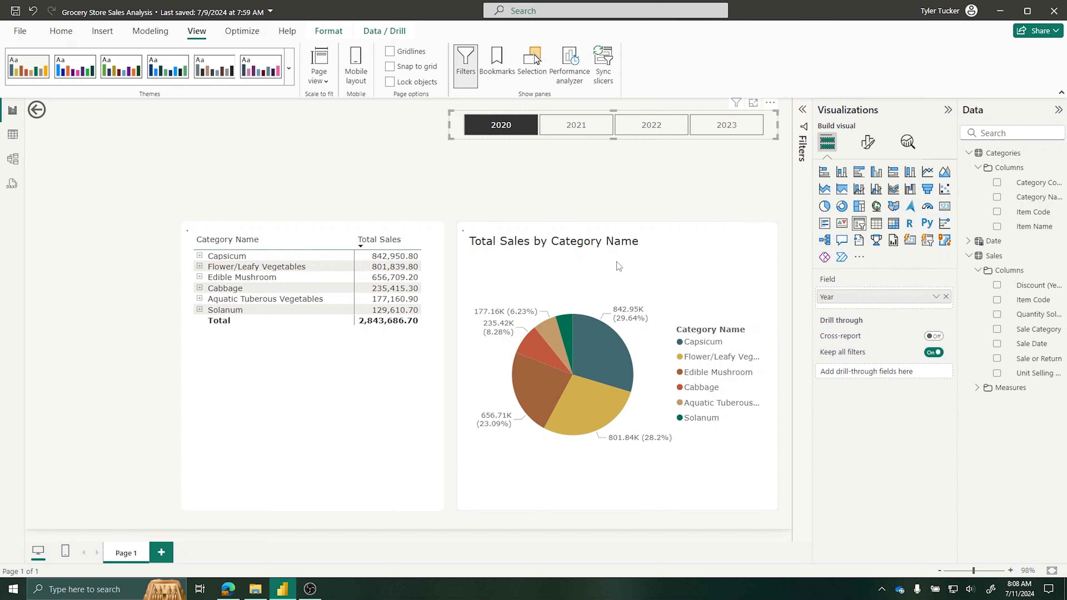
click(507, 131)
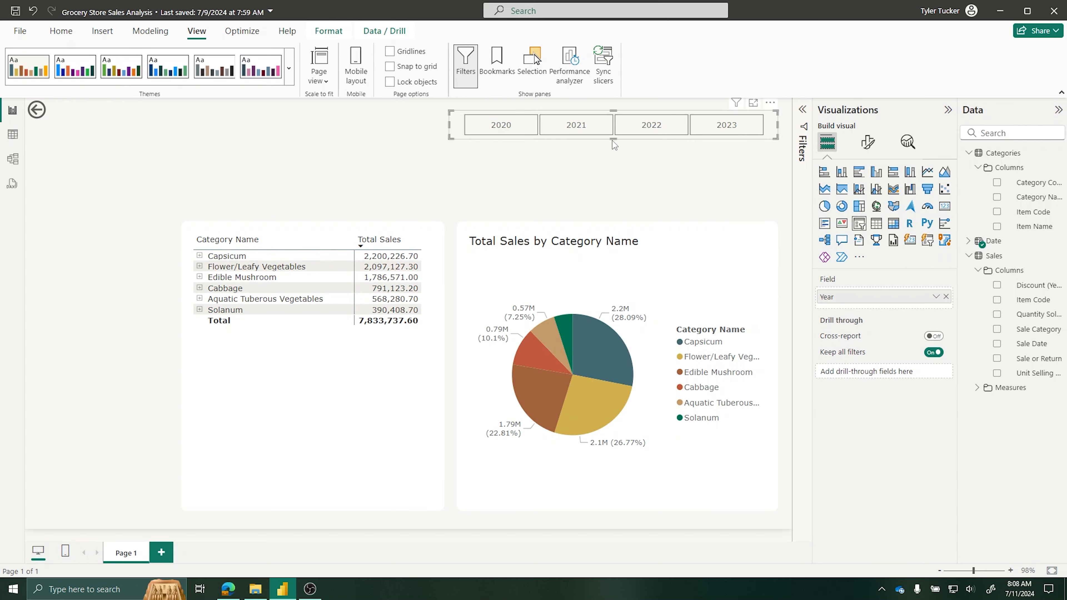
Step: Increase the height of the Year slicer and change its style to Dropdown
drag(612, 140, 613, 166)
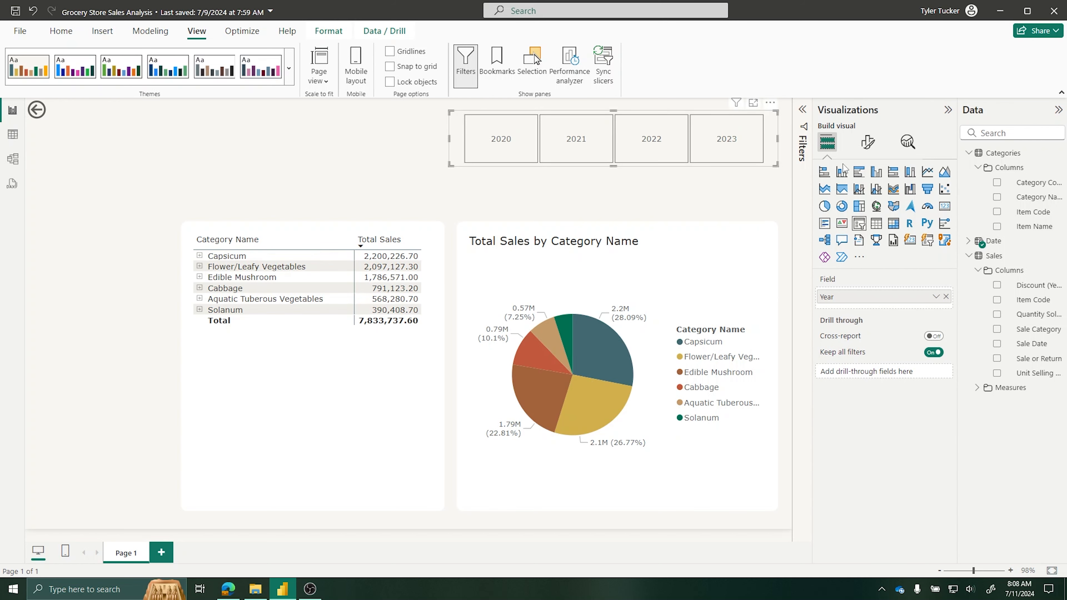
click(867, 143)
click(849, 227)
click(885, 287)
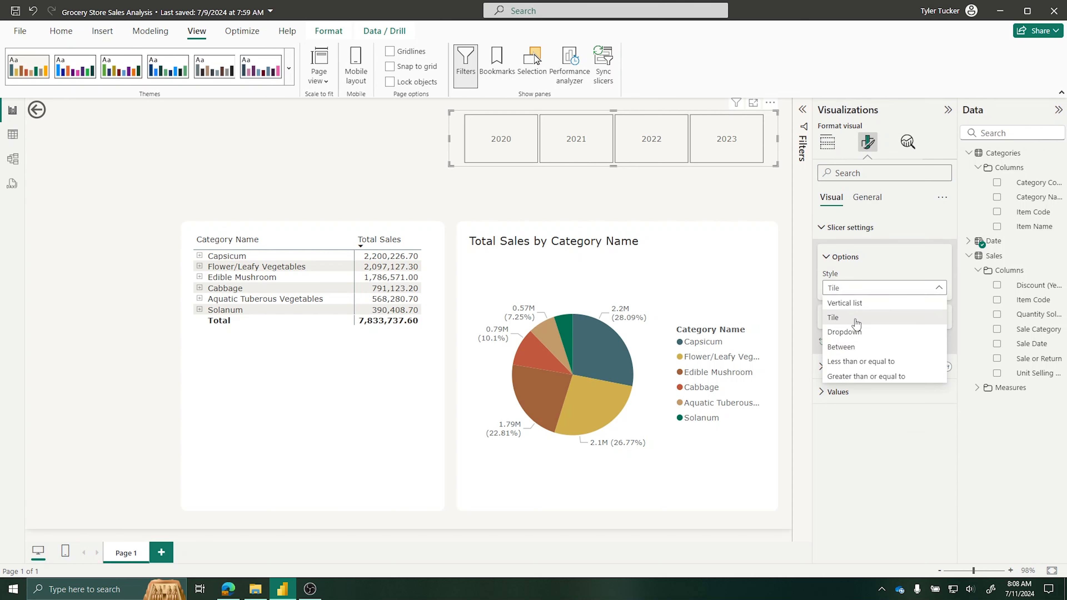
click(834, 331)
Step: Narrow the Year slicer with its header turned on, and place it just above the matrix, aligned with the matrix's outer edge
drag(776, 138, 644, 141)
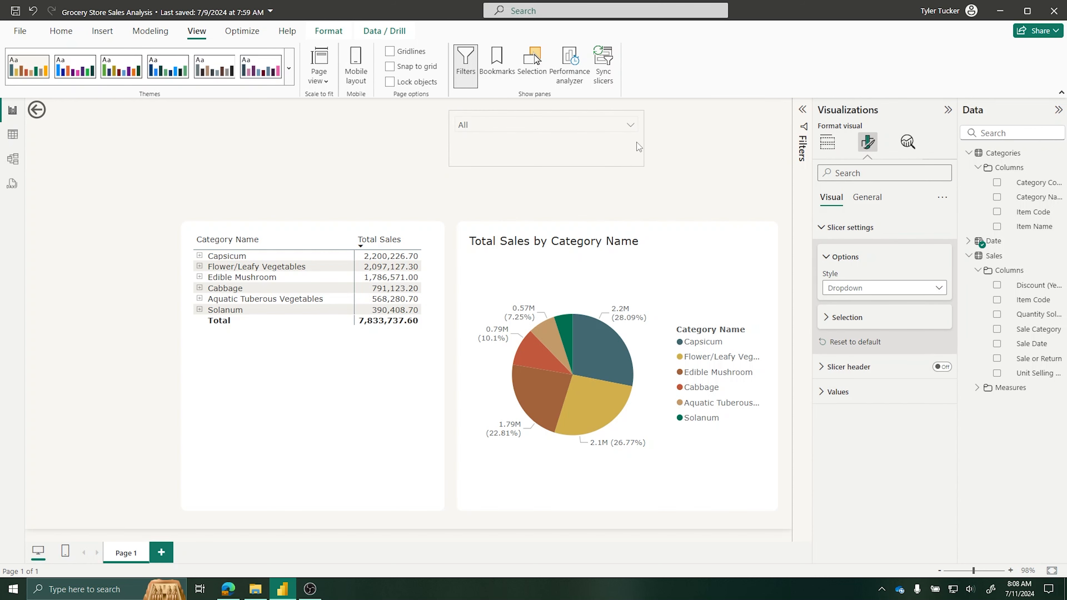
click(942, 366)
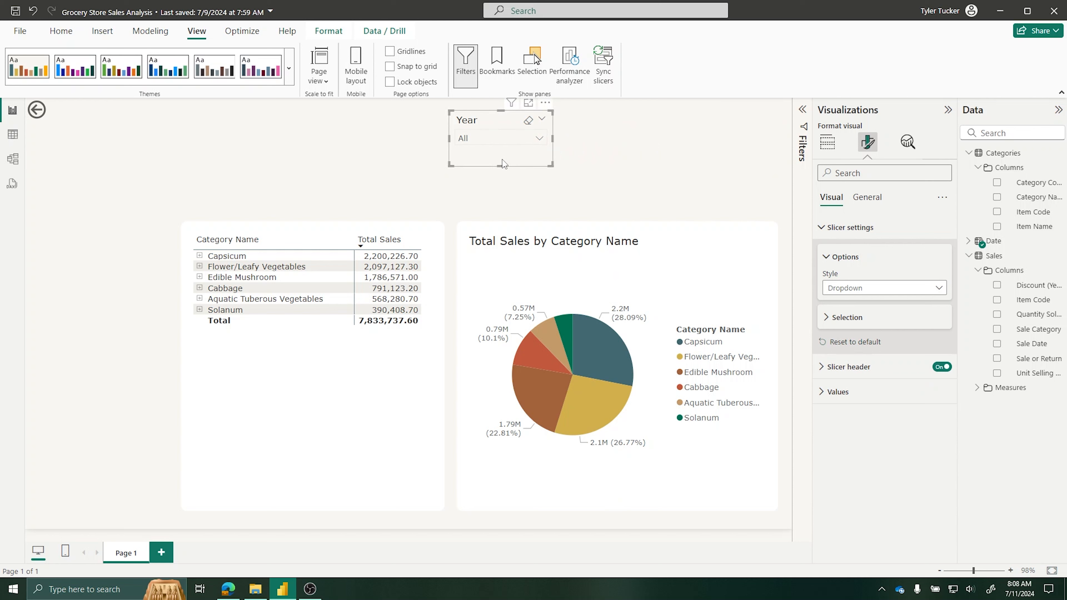
drag(509, 152, 241, 198)
Step: Give the Year slicer a title with the text "Year" and turn off its slicer header
click(867, 197)
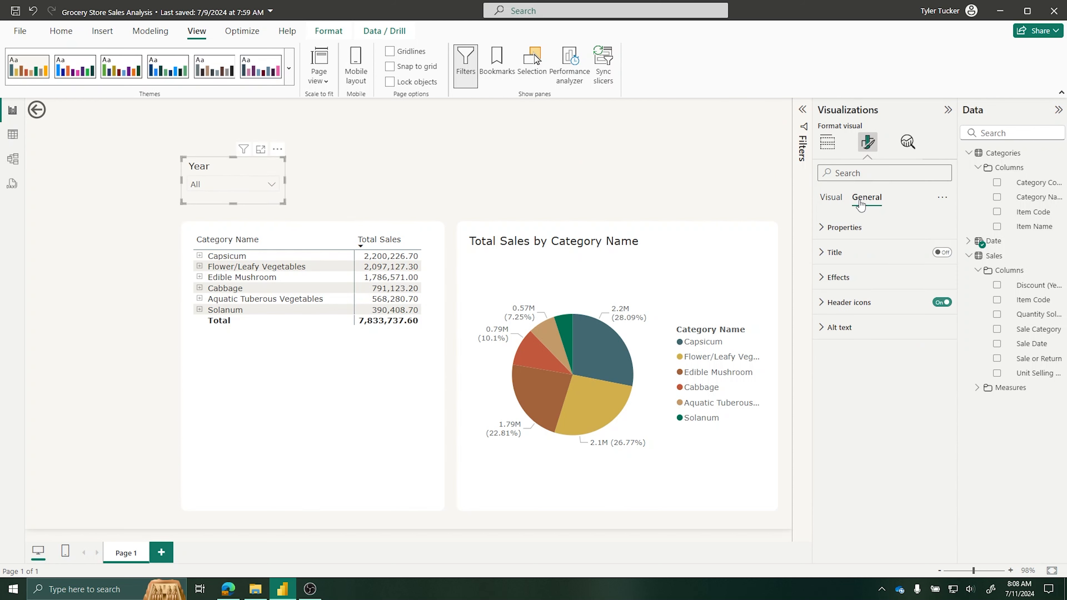
click(845, 245)
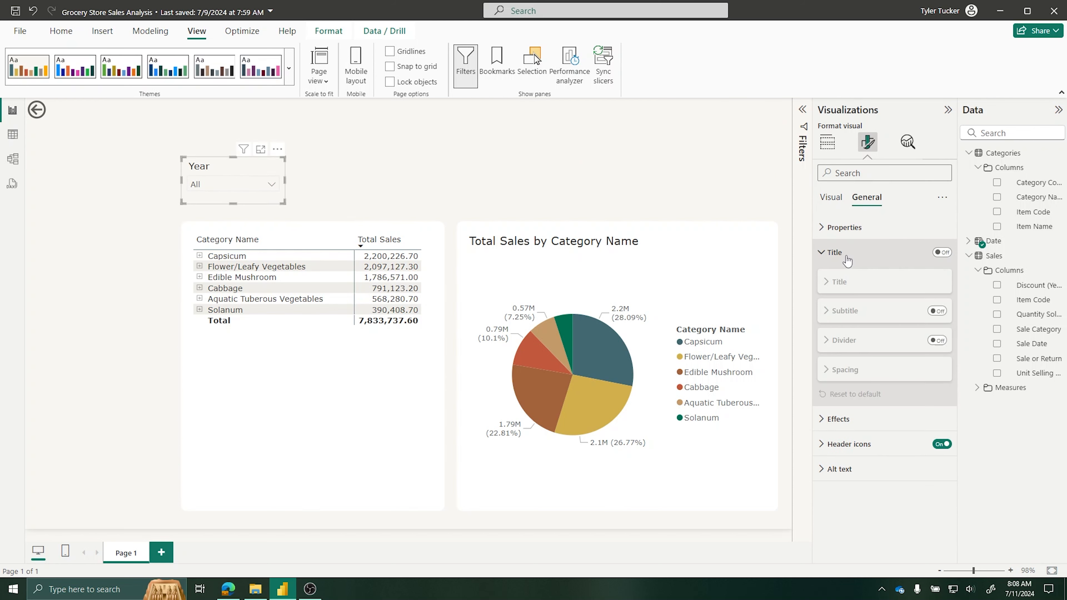
click(941, 252)
click(846, 311)
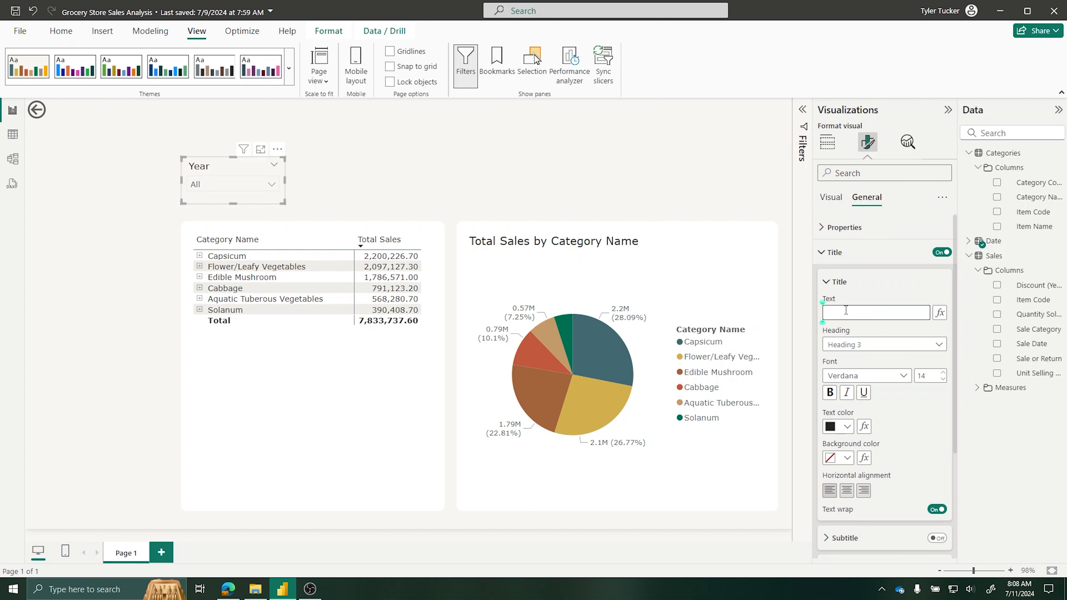
text(Year)
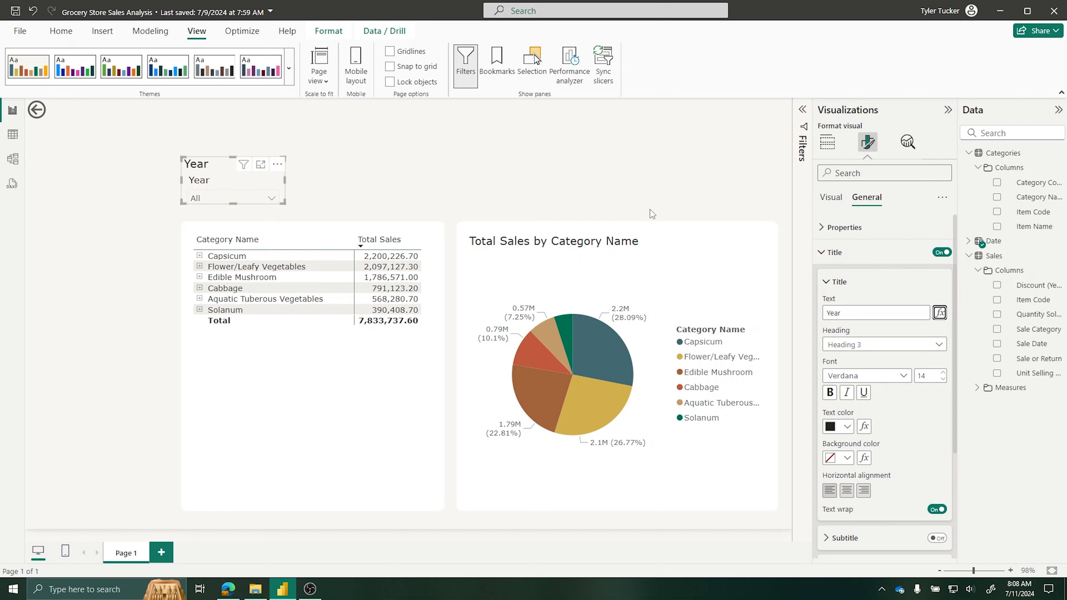
click(823, 199)
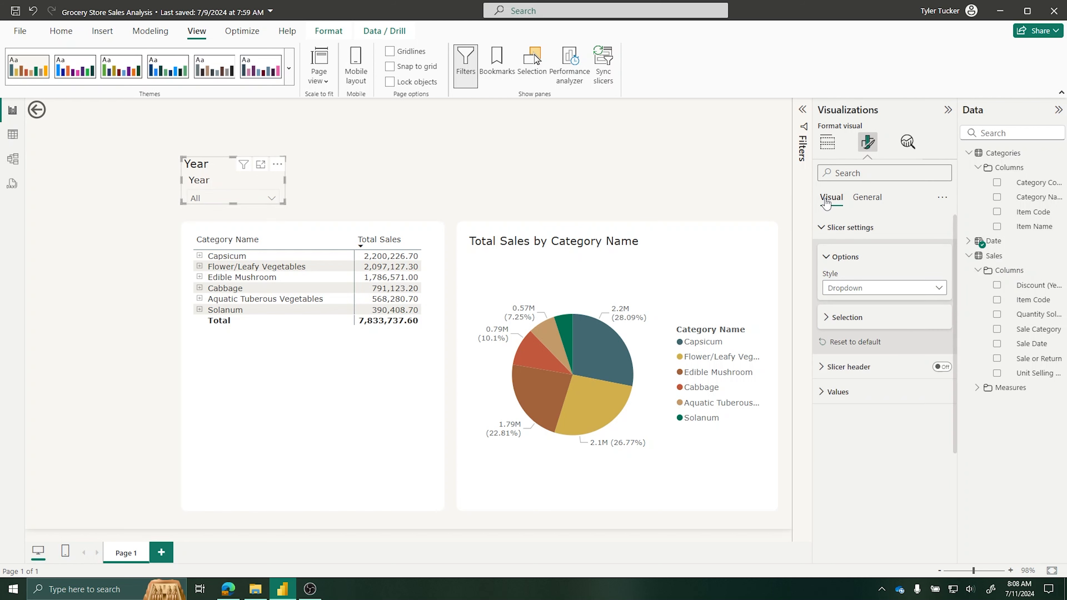
click(941, 367)
click(827, 142)
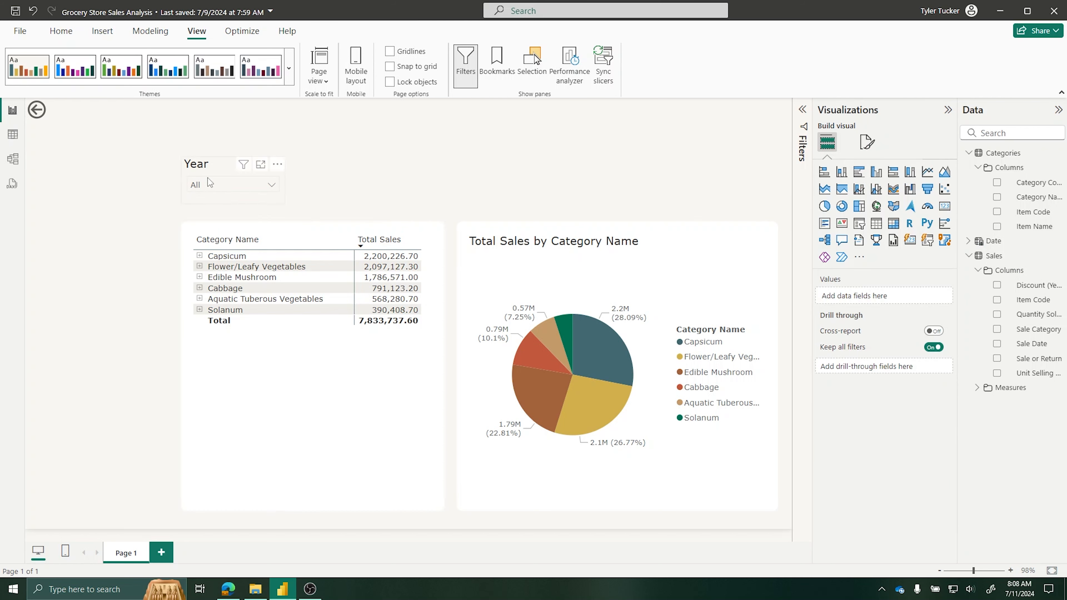
Step: Set the Year slicer title's font size to 13 and center the title horizontally
click(868, 142)
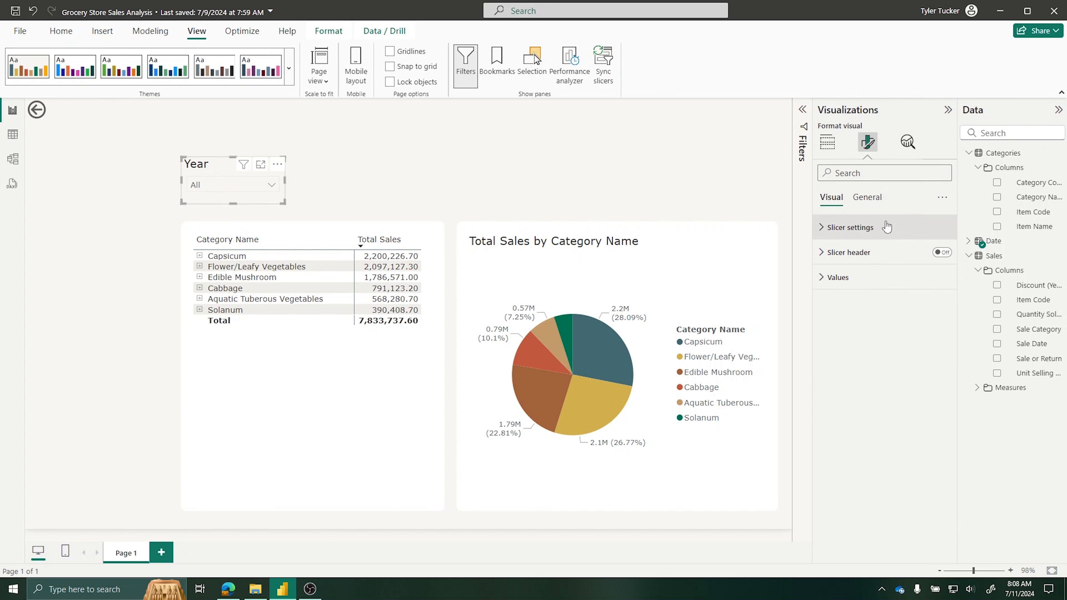
click(867, 197)
click(857, 254)
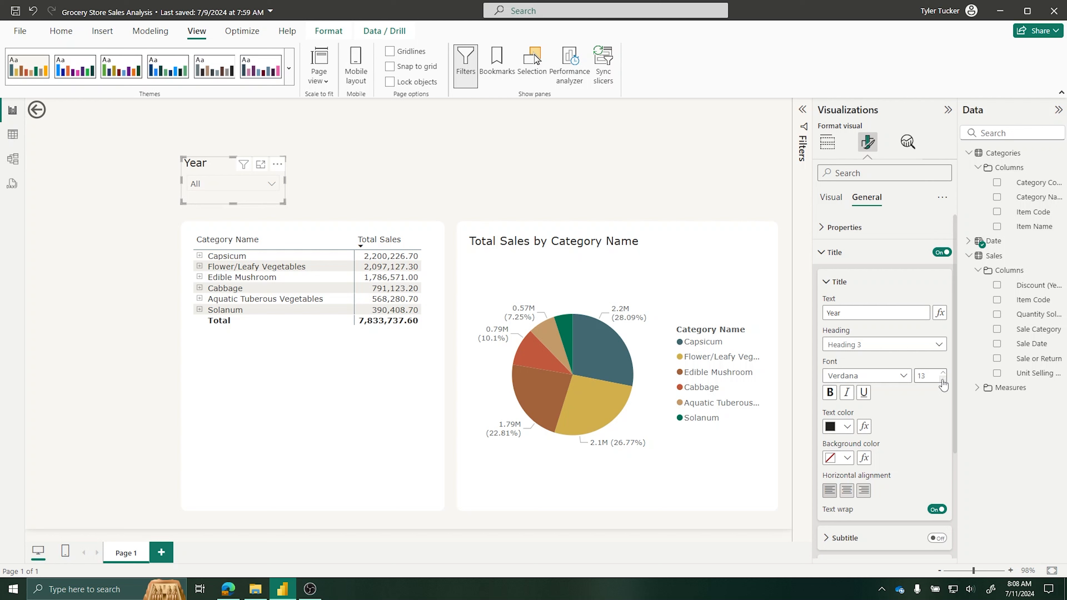
click(846, 492)
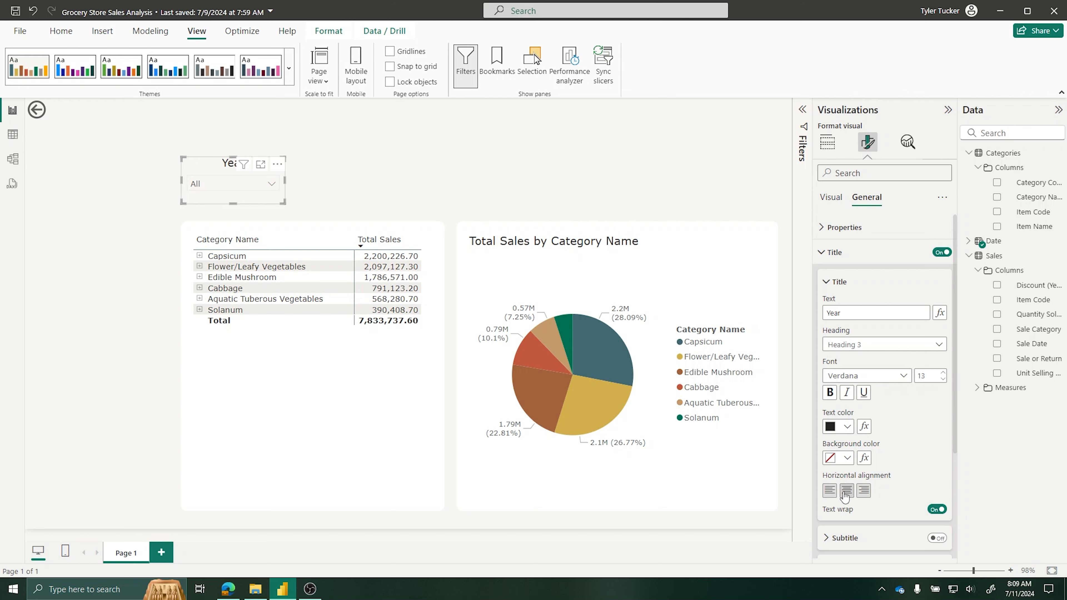
click(338, 163)
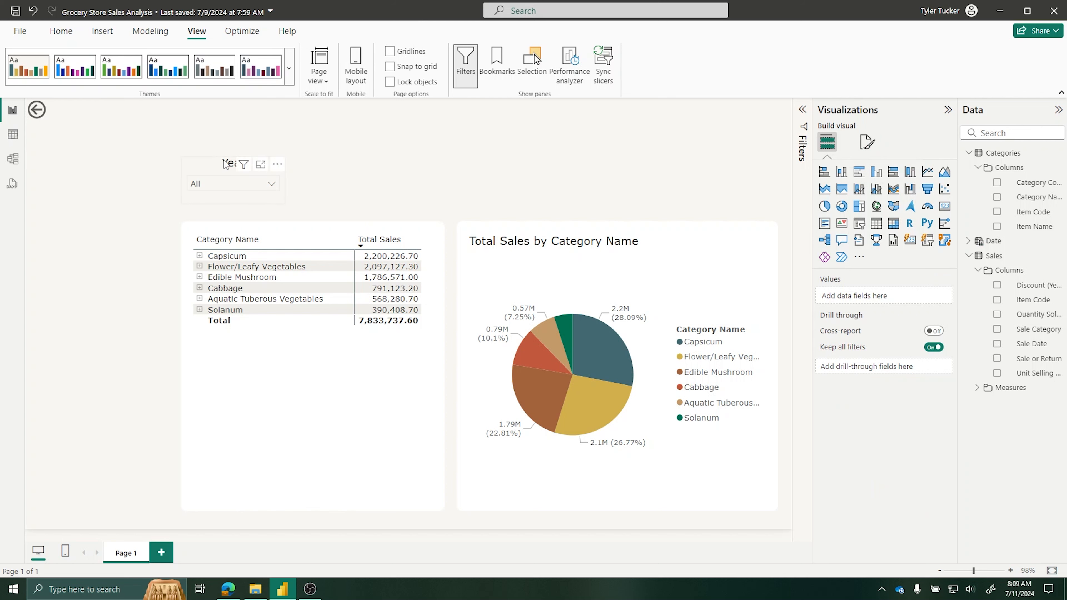
Step: Reduce the Year slicer title's font size to 12
click(275, 185)
click(869, 142)
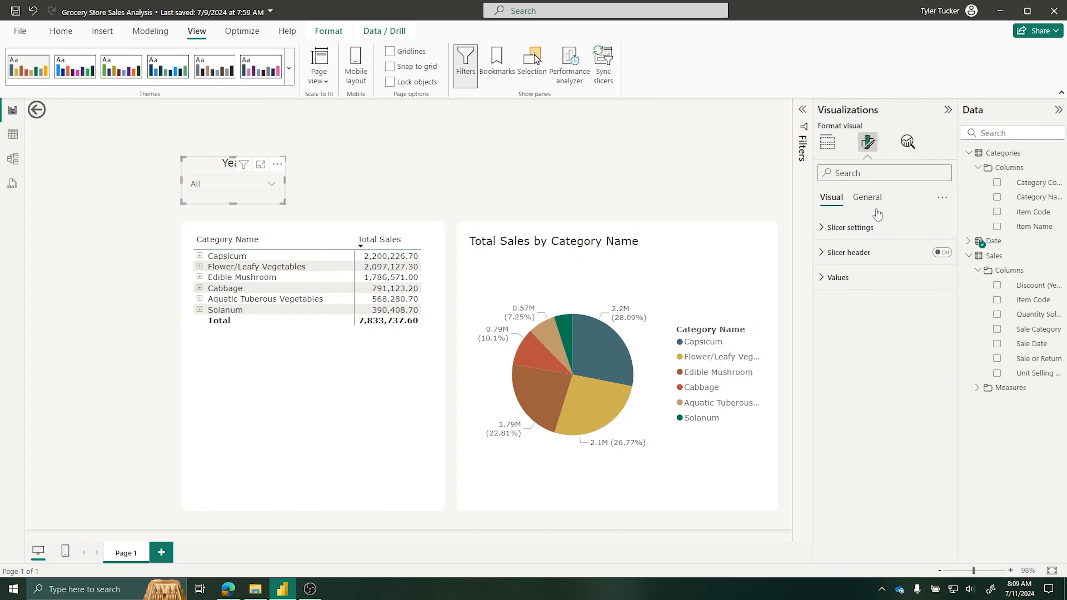
click(866, 197)
click(851, 260)
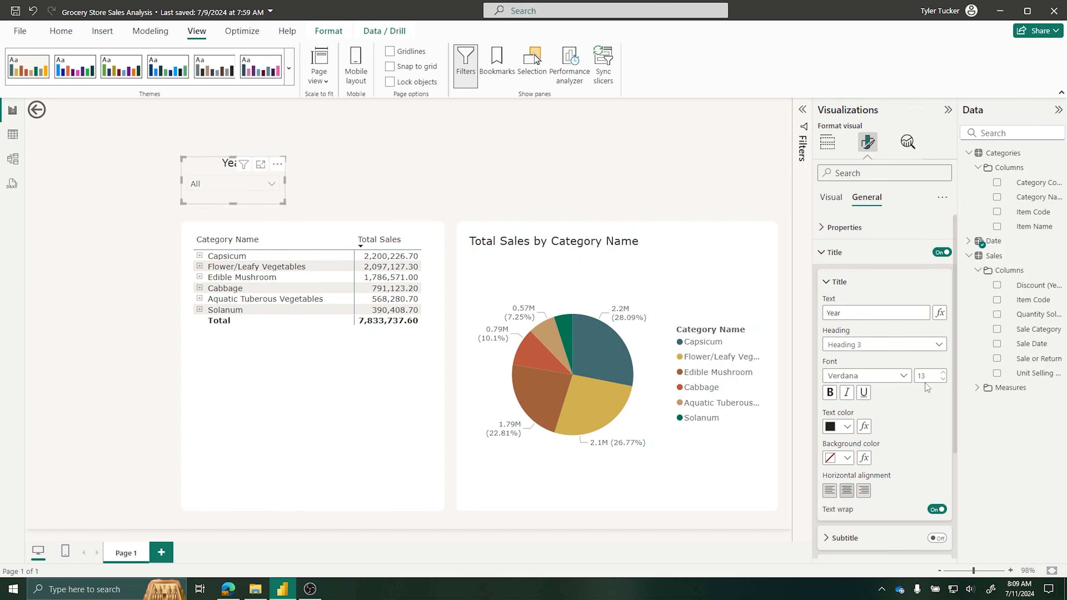
click(376, 157)
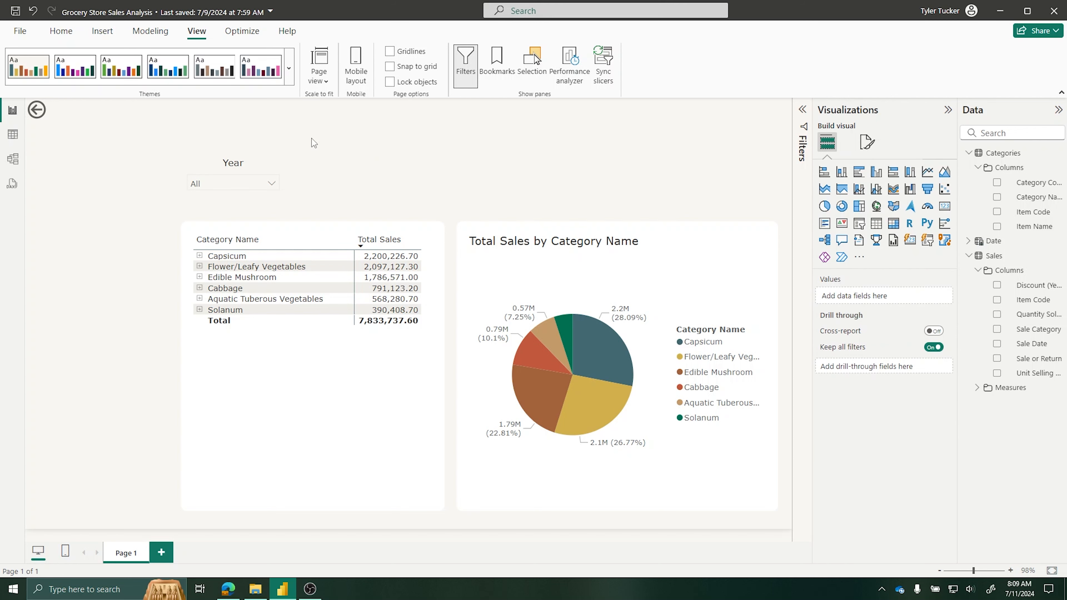
Step: Set the background color of the Year slicer's values to white and expand its dropdown to check the list of years
click(219, 167)
click(868, 147)
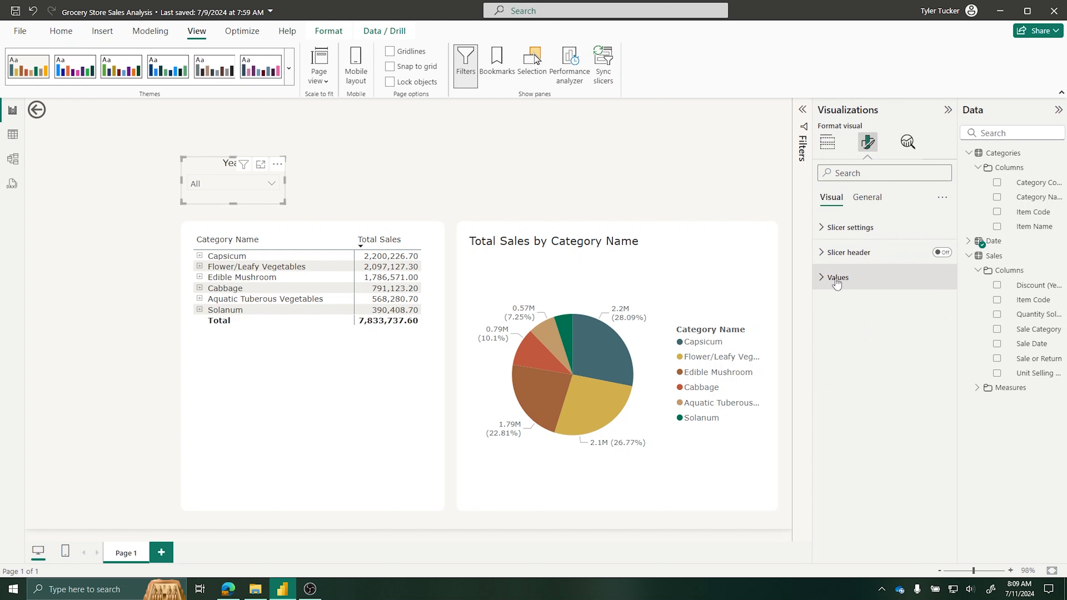
click(862, 280)
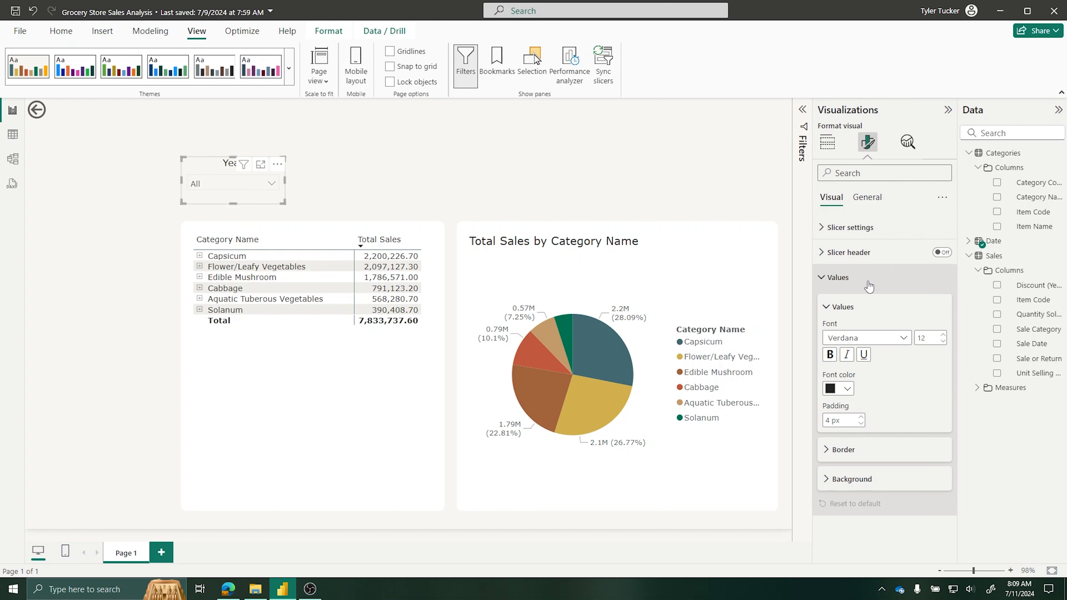
click(849, 480)
click(845, 510)
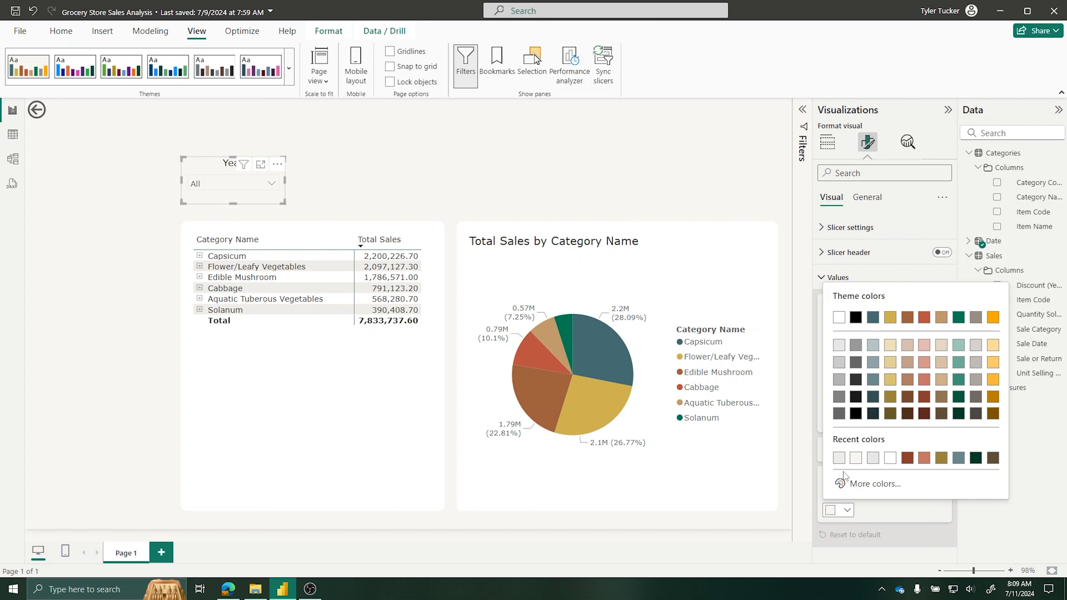
click(838, 321)
click(488, 173)
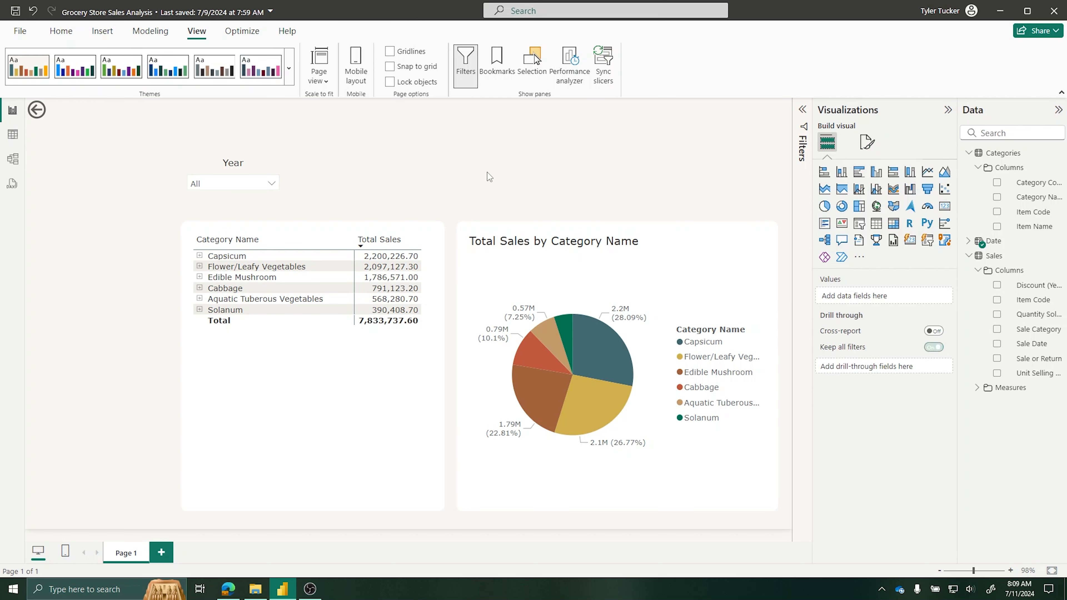
click(245, 189)
click(221, 184)
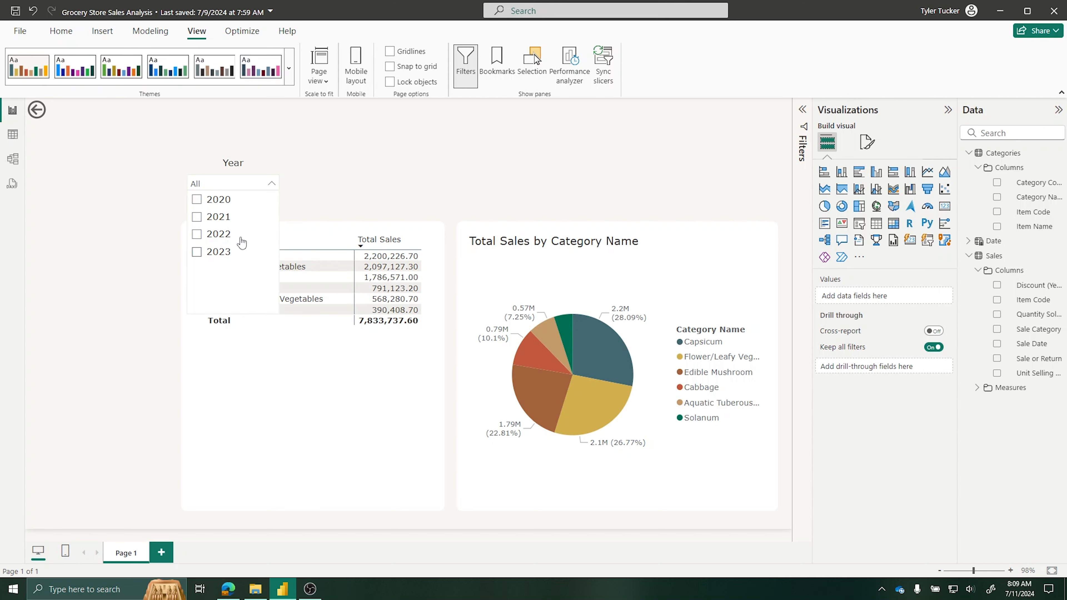
Step: Turn off the Year slicer's overall background effect and deselect the slicer
click(281, 194)
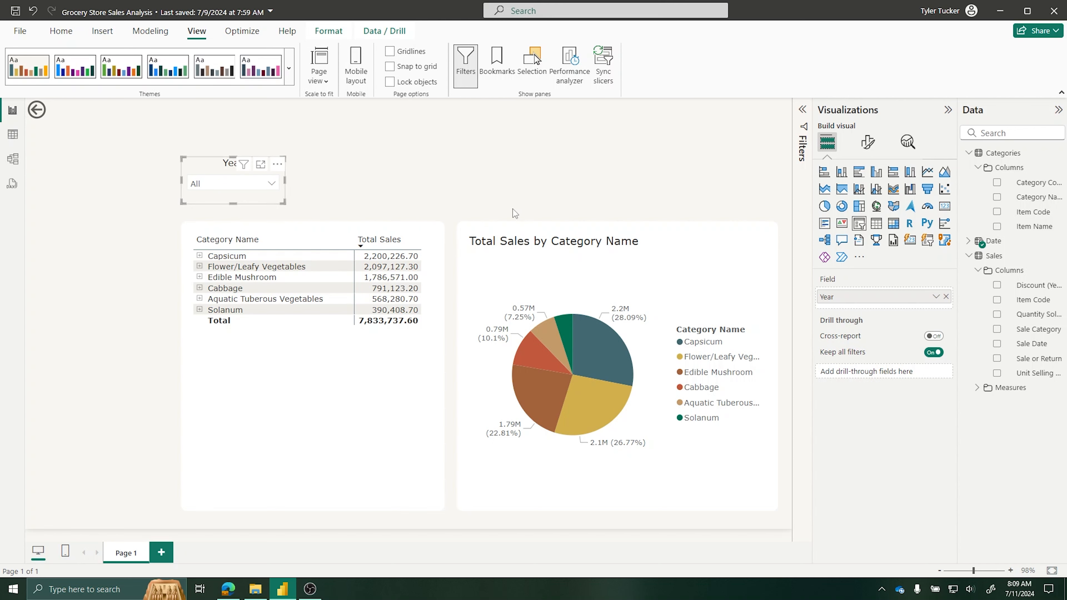
click(868, 142)
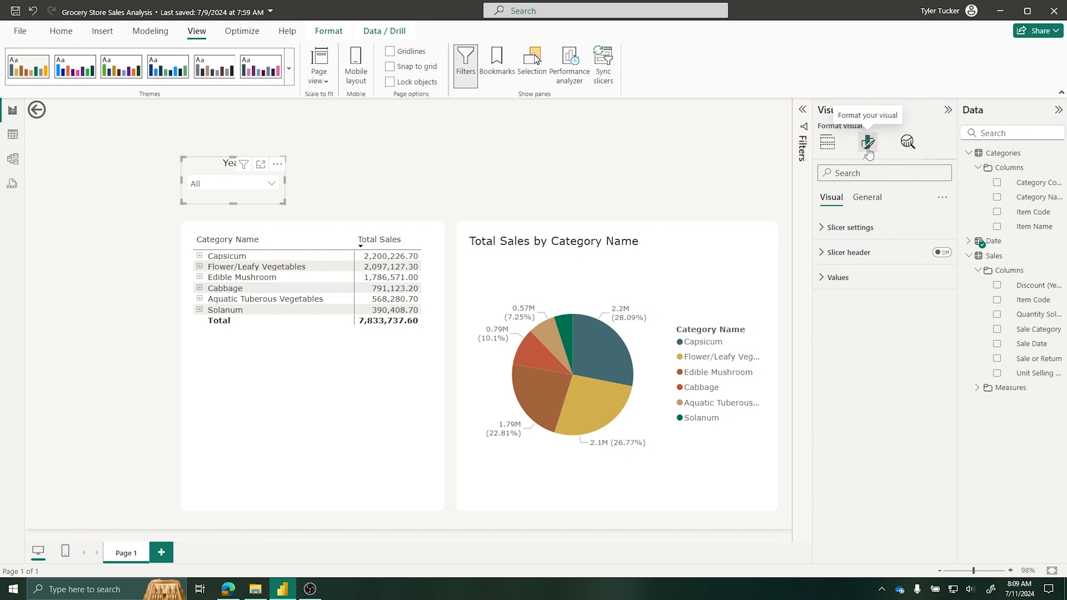
click(874, 201)
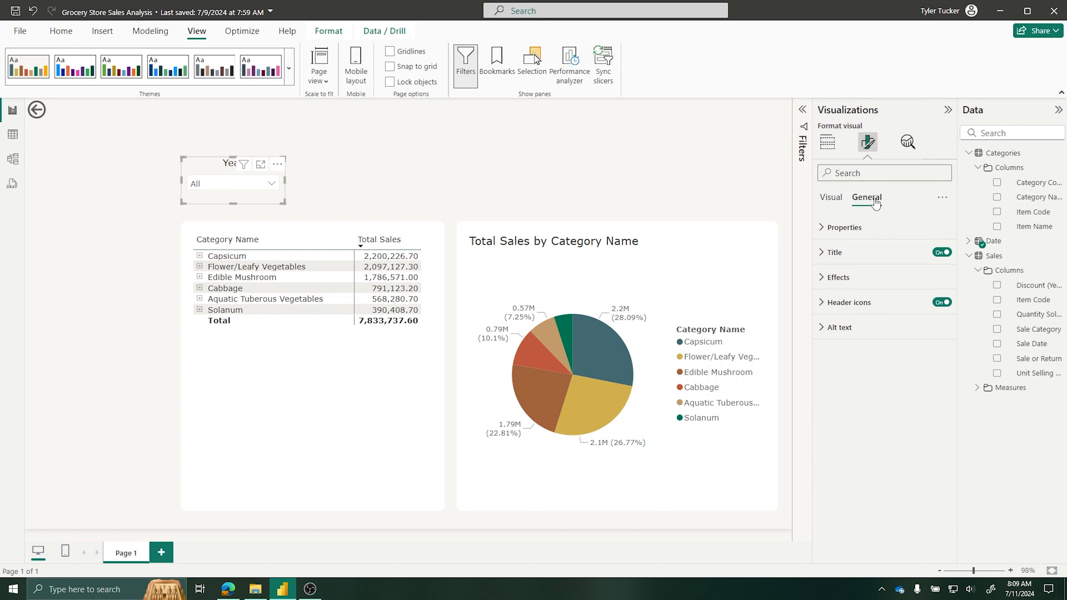
click(837, 279)
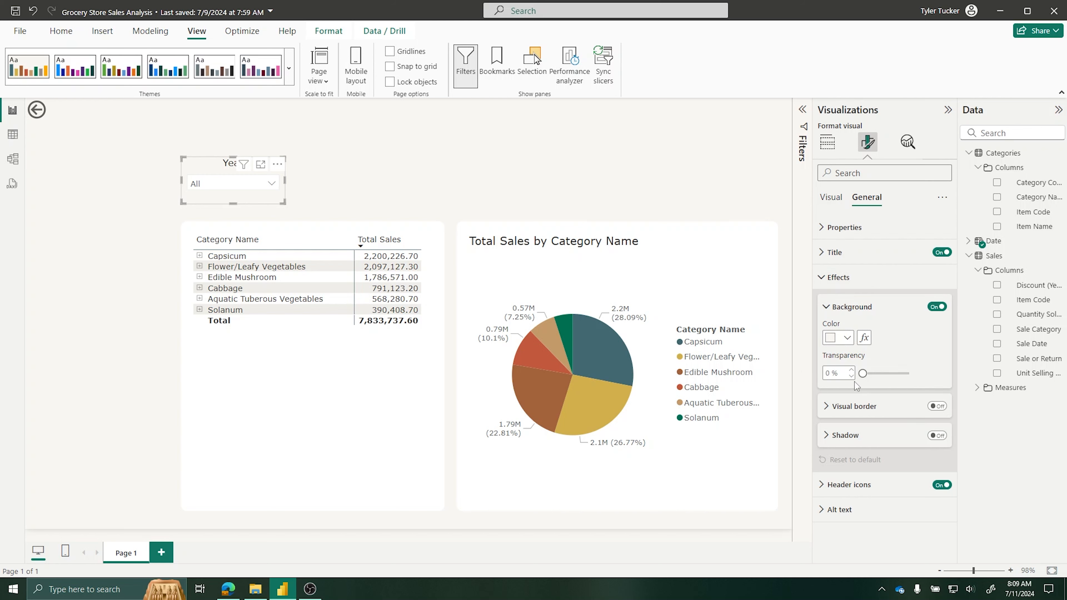
click(936, 311)
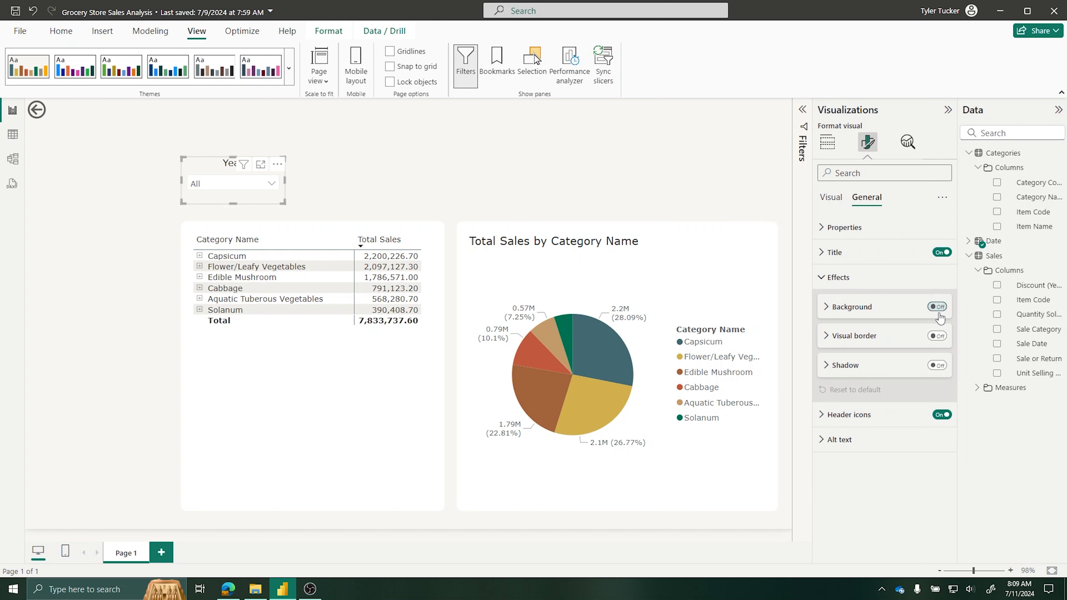
click(697, 198)
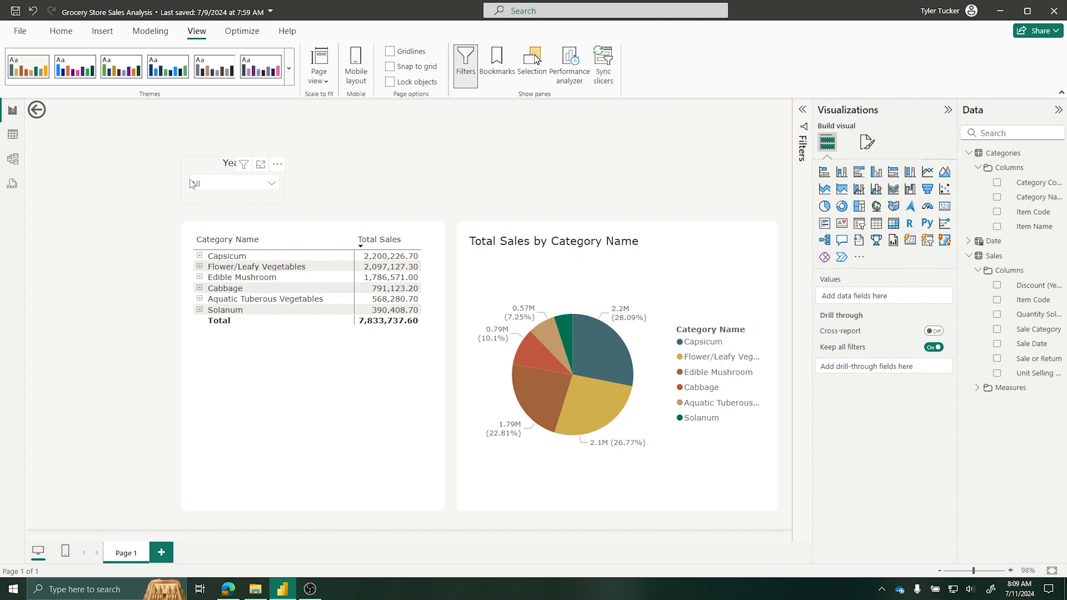
click(237, 186)
click(336, 202)
click(343, 375)
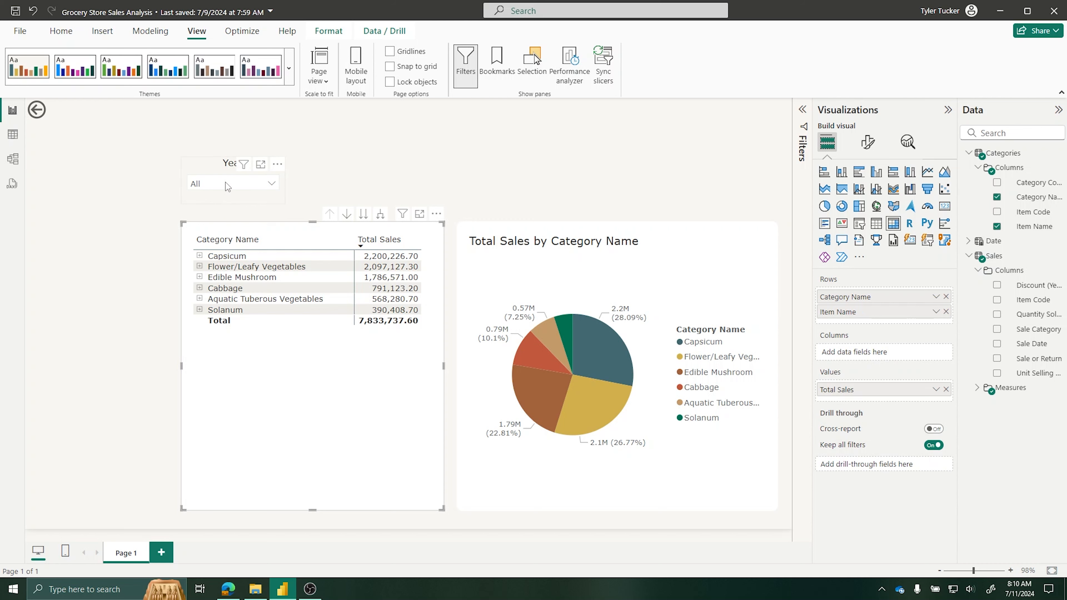
Step: Duplicate the Year slicer and place the copy directly beside the original above the matrix
click(216, 170)
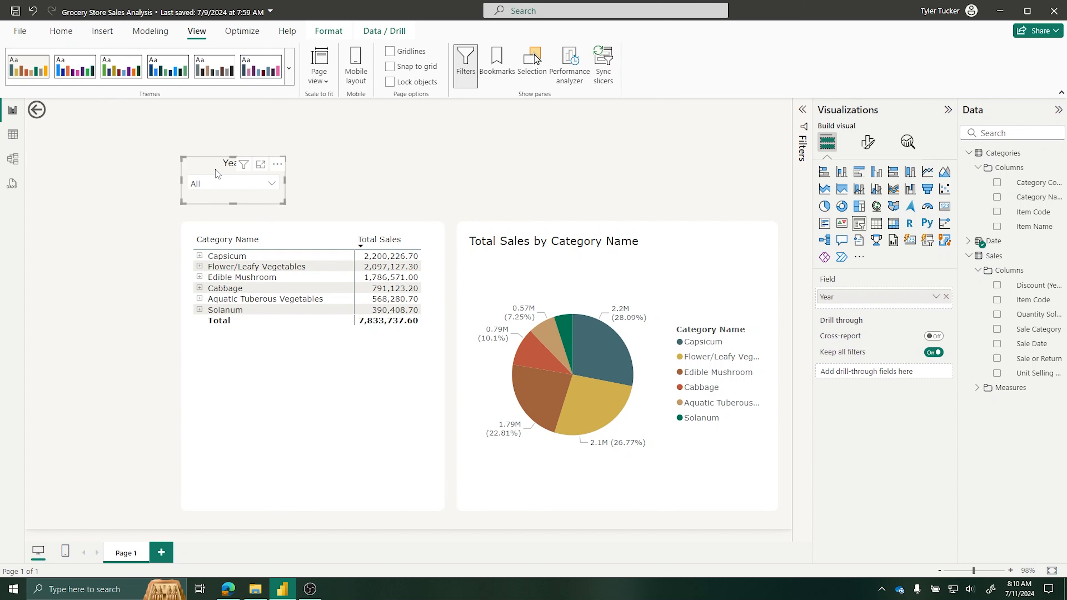
key(ctrl+c)
key(ctrl+v)
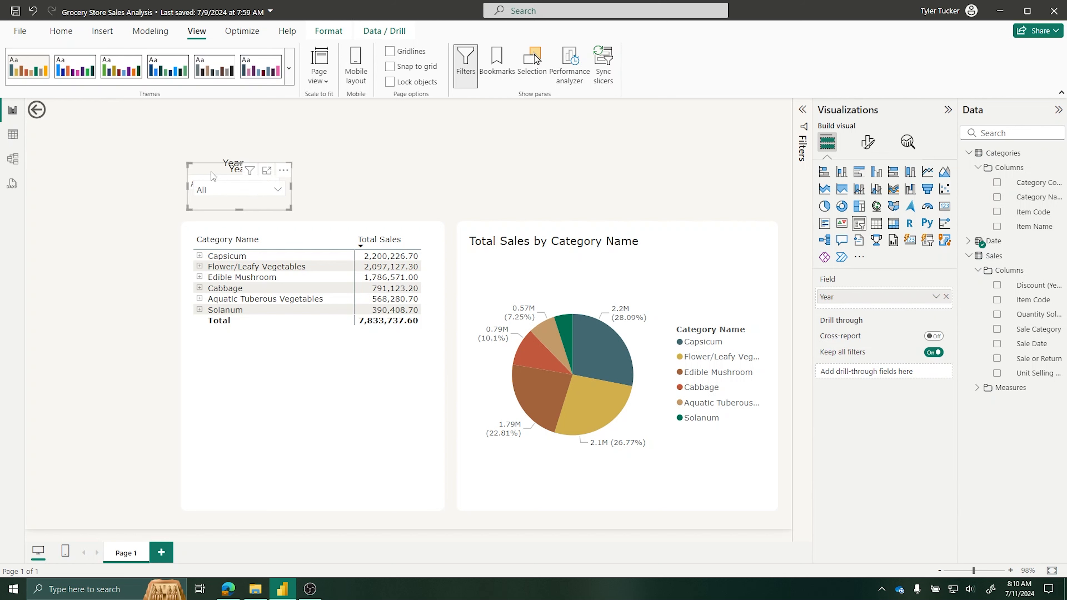
drag(211, 172, 309, 162)
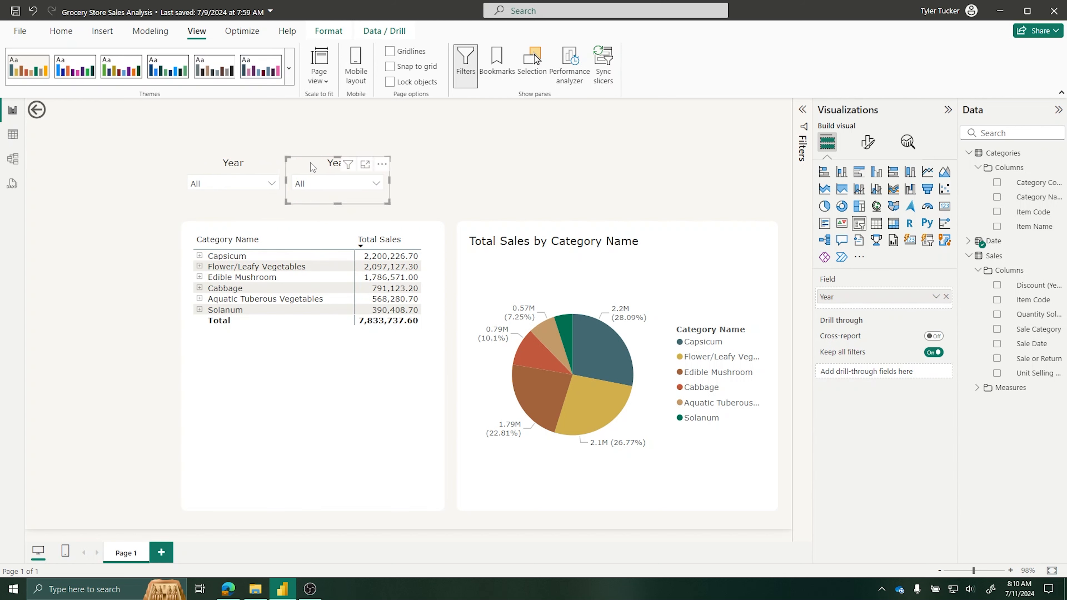
Step: Change the copied slicer's title text to "Category"
click(868, 143)
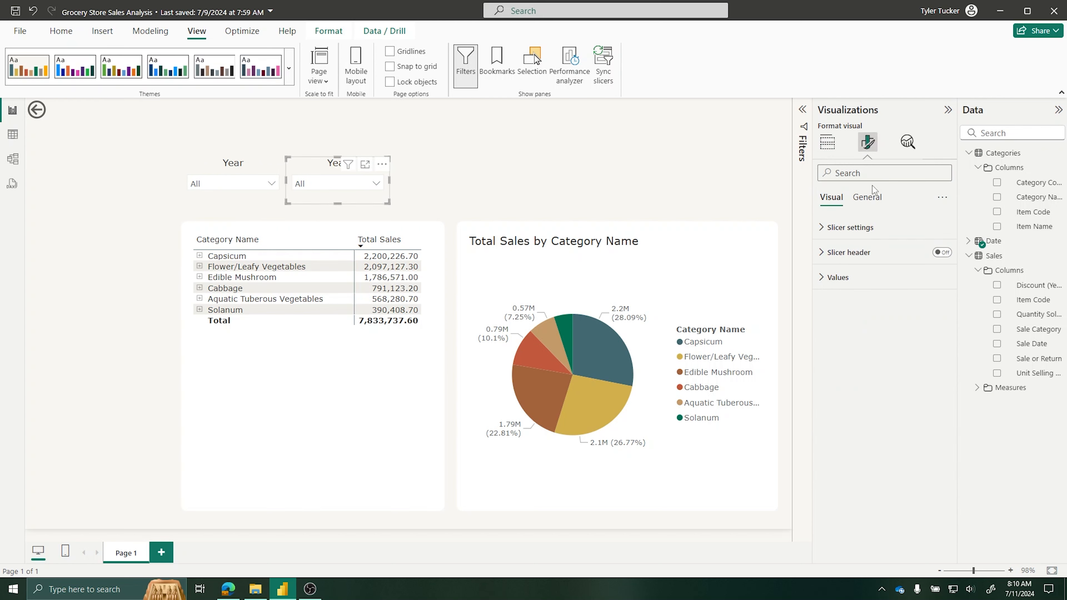
click(870, 254)
double_click(855, 312)
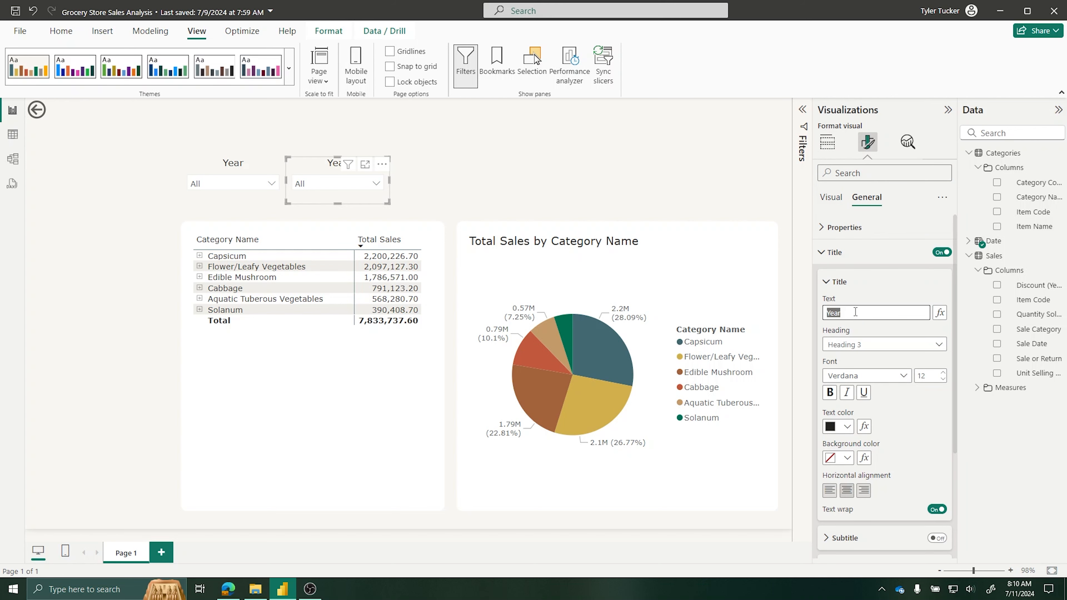
text(Category)
key(Tab)
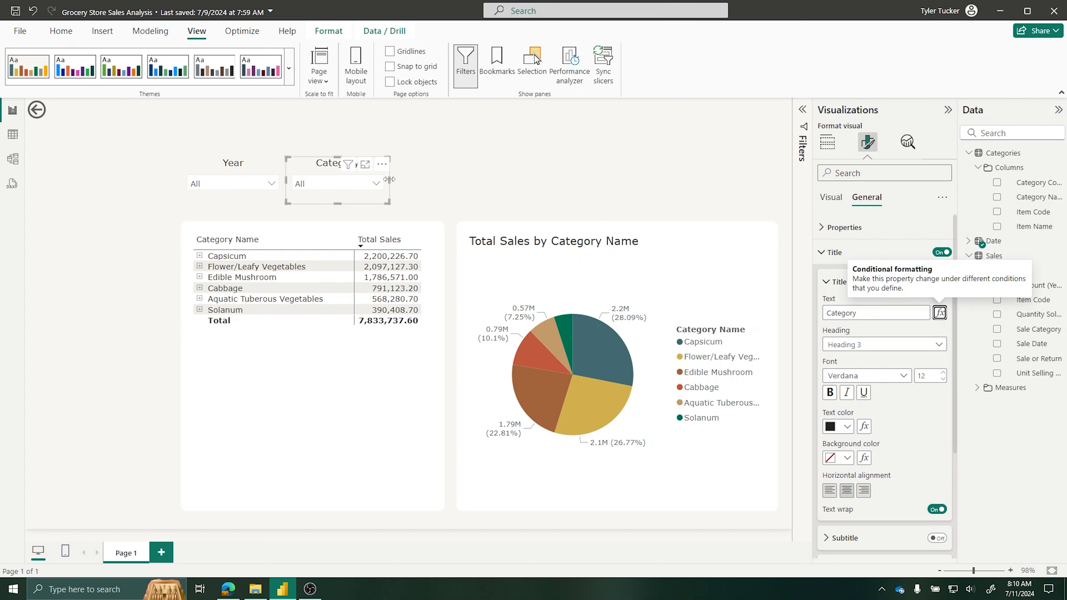
Step: Widen the Category slicer slightly and replace its Year field with Category Name from the Categories table
drag(390, 180, 406, 179)
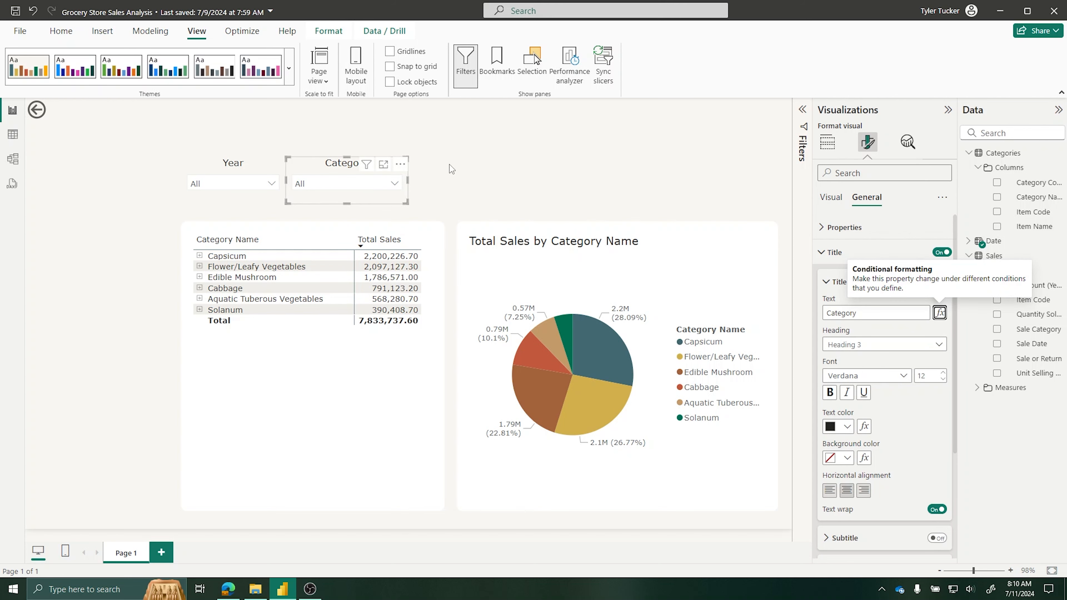
click(357, 169)
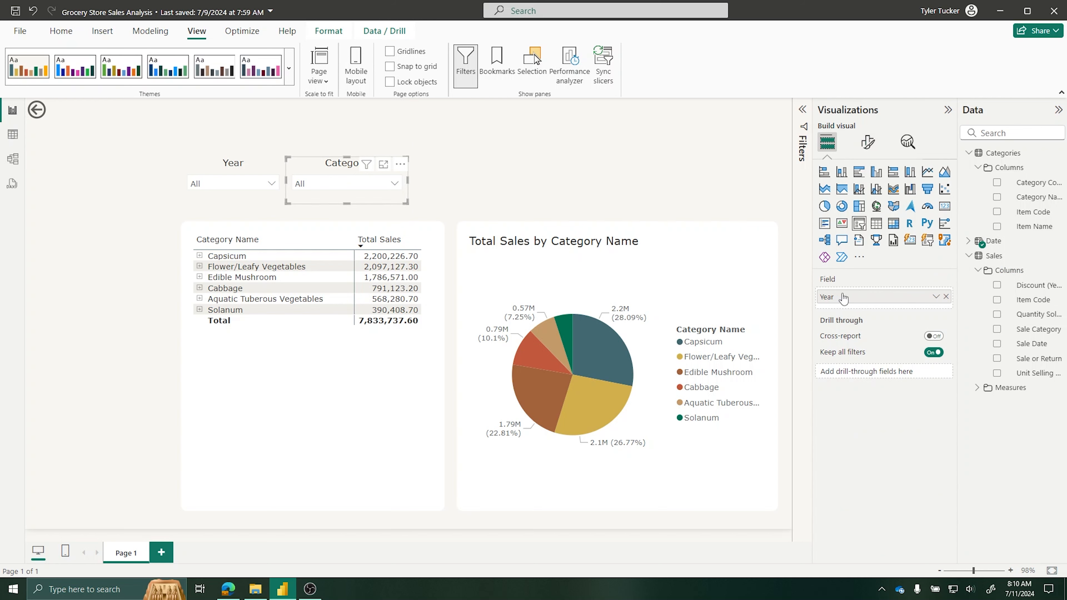
click(946, 297)
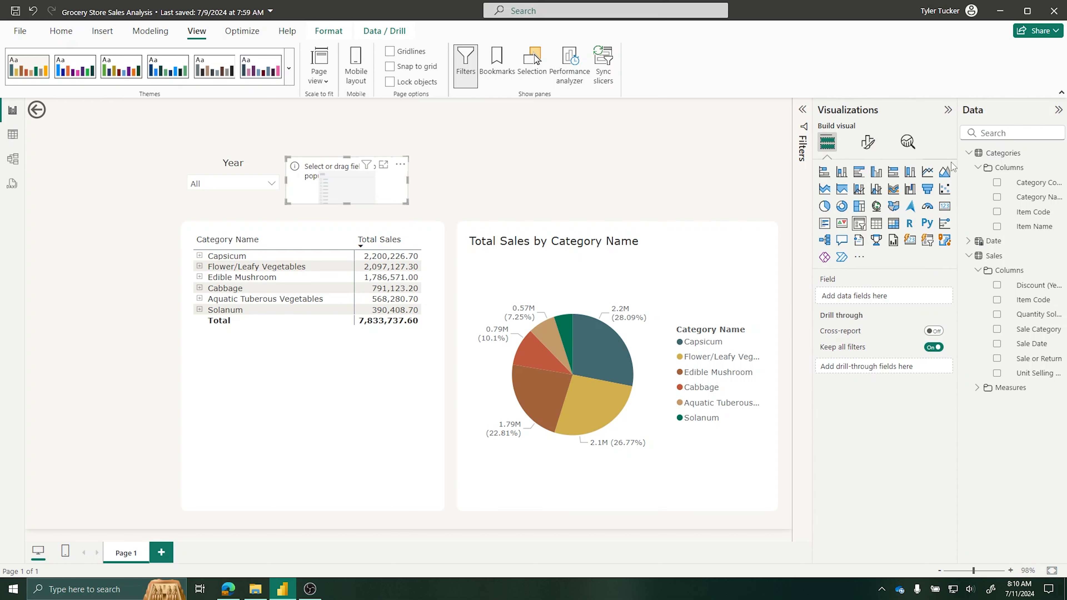
drag(958, 167, 925, 167)
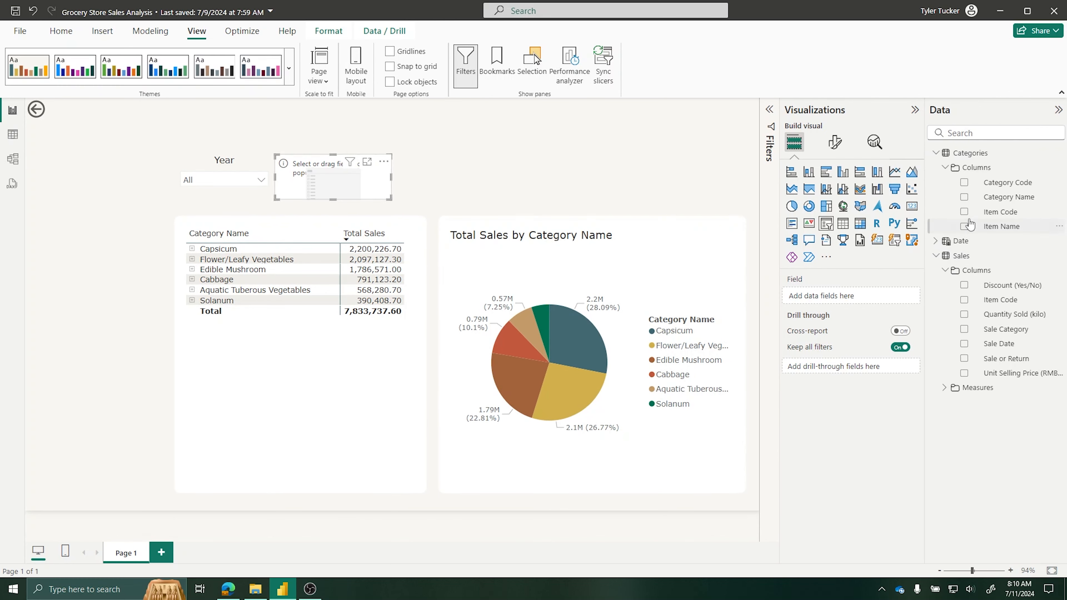
click(964, 197)
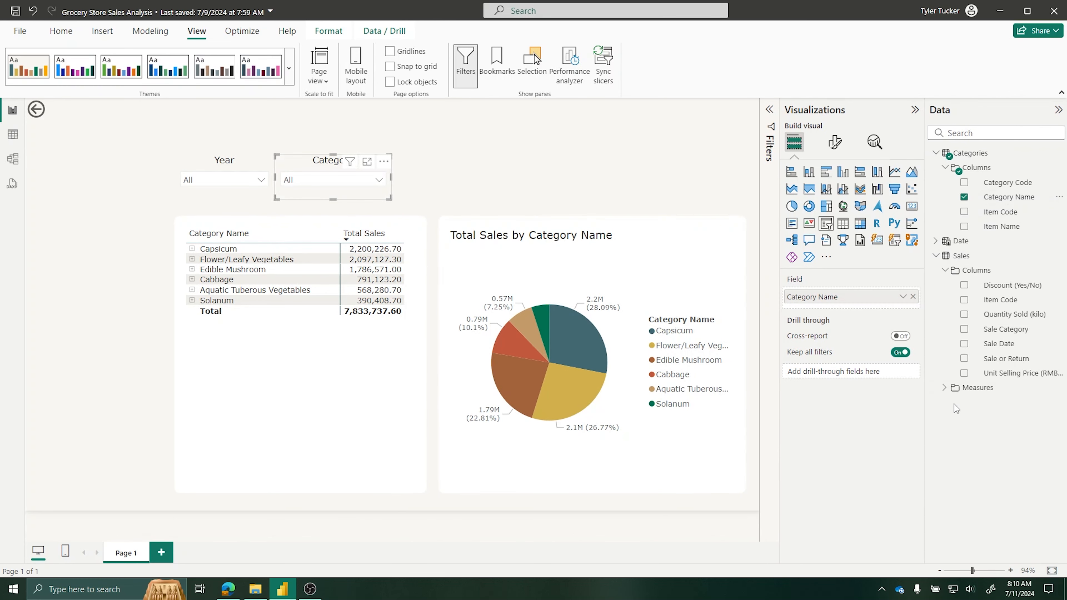
Step: Expand the Category slicer's list, widen the slicer to fit the full category names, and shift it slightly away from the Year slicer
click(378, 180)
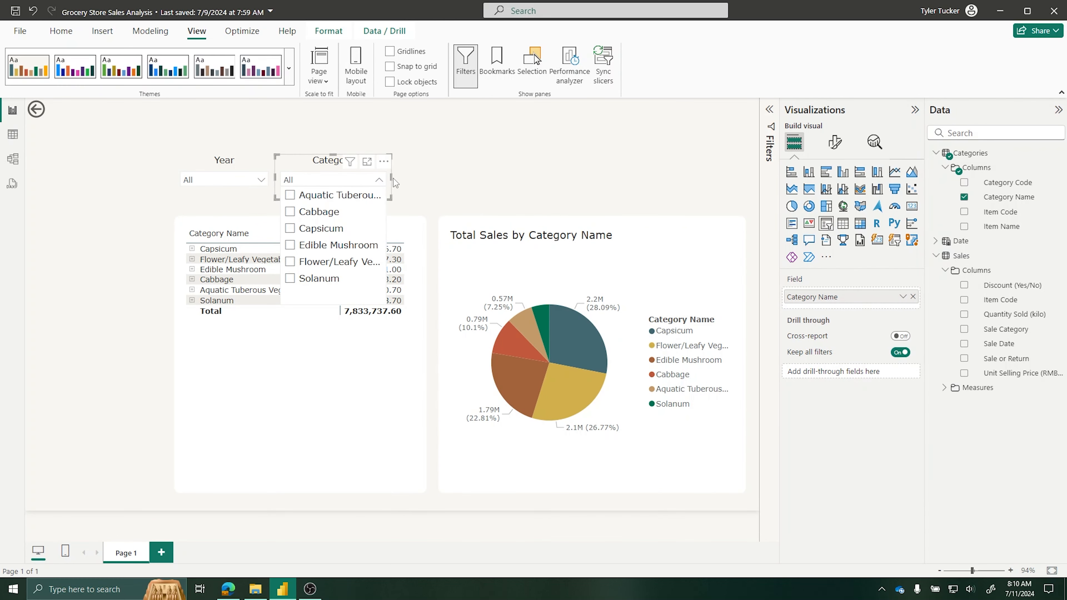
drag(395, 182, 447, 181)
click(380, 181)
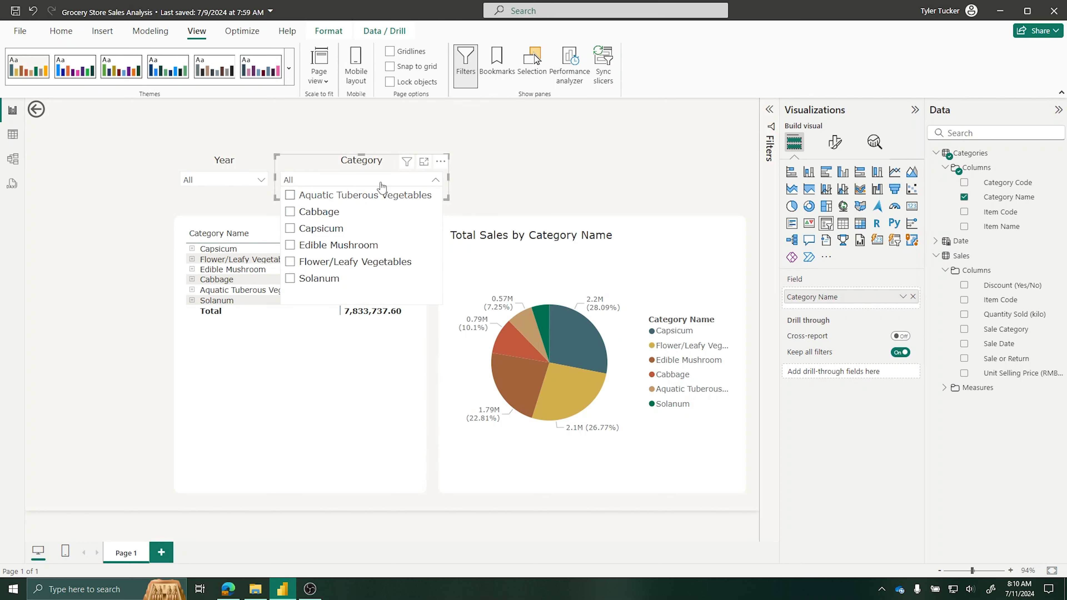
click(365, 173)
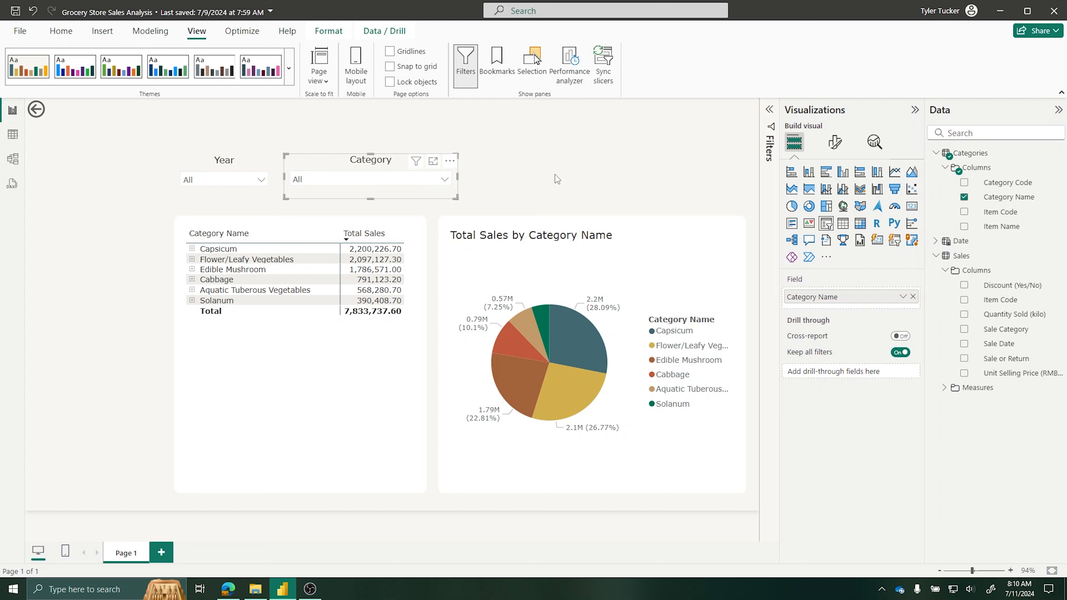
Step: Test the Category slicer by filtering the report to Cabbage and clearing that selection
click(437, 179)
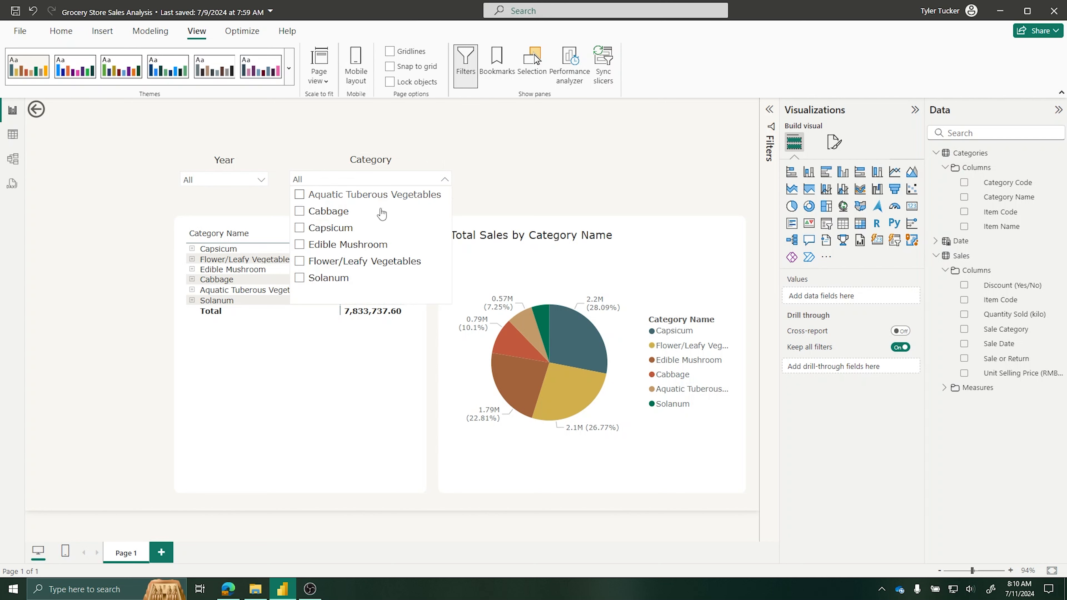
click(331, 212)
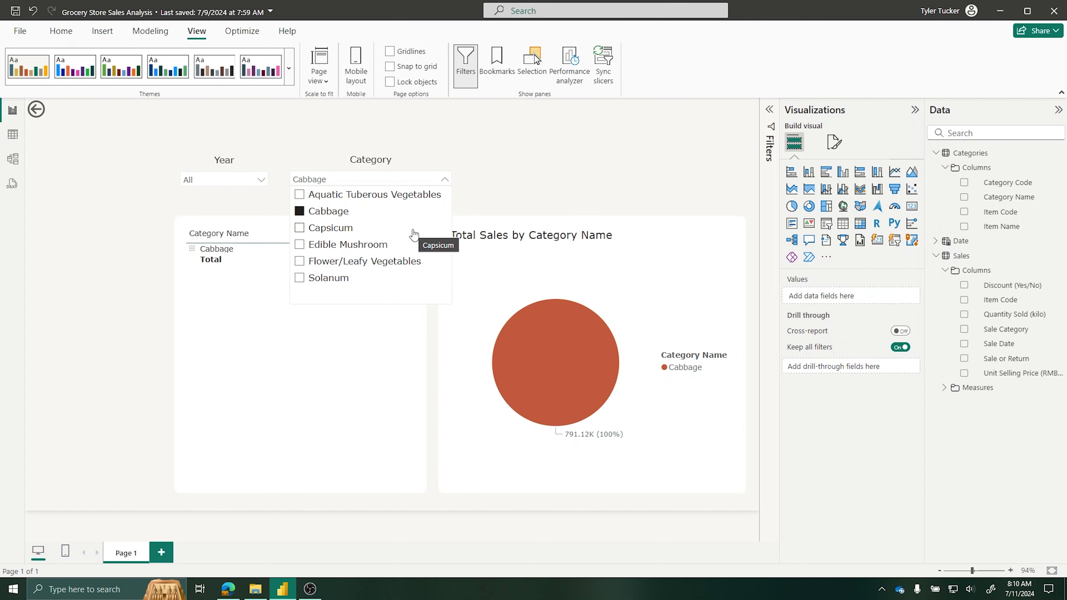
click(313, 211)
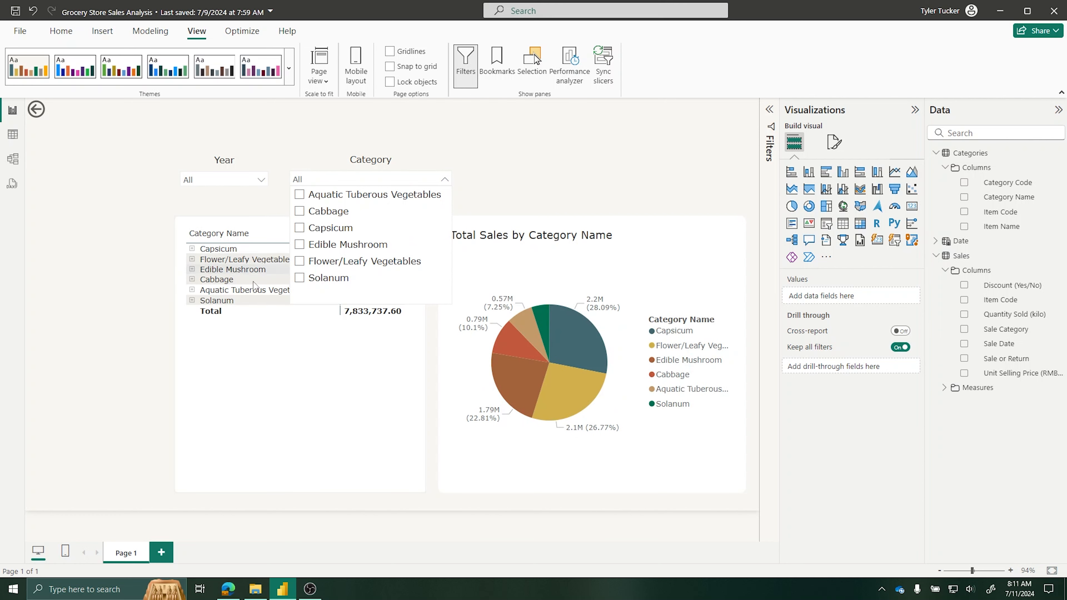
Step: Convert the matrix to a table and remove the Category Name column, keeping Item Name and Total Sales
click(289, 343)
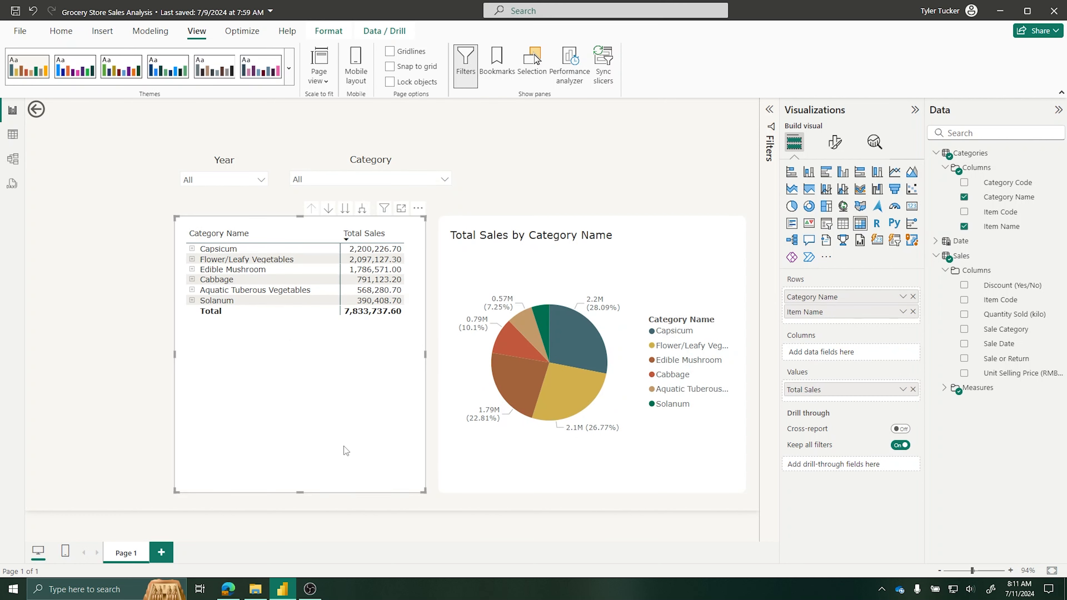
click(843, 224)
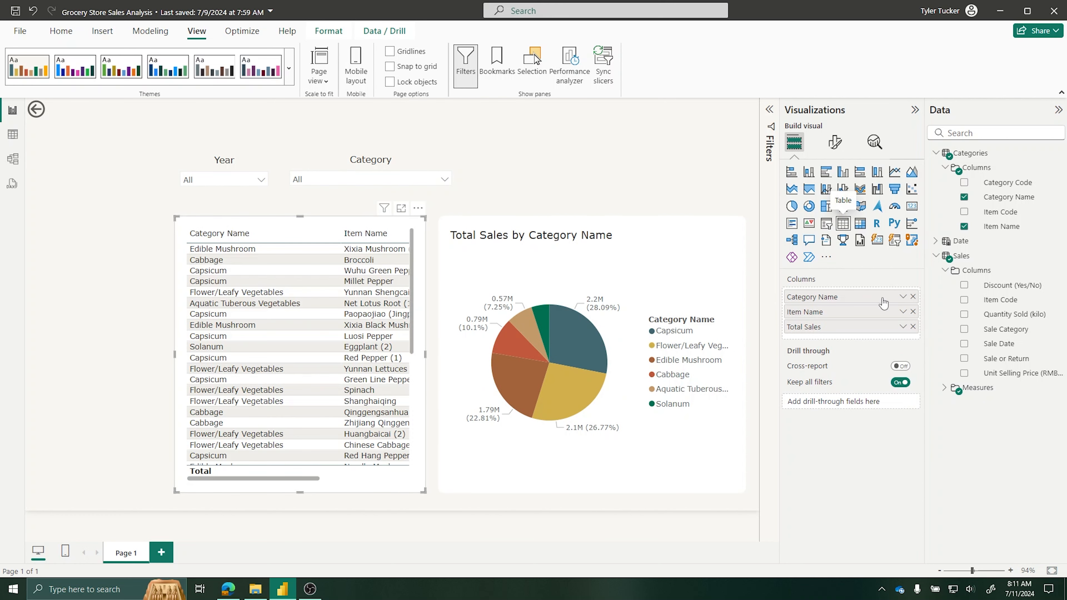
click(913, 296)
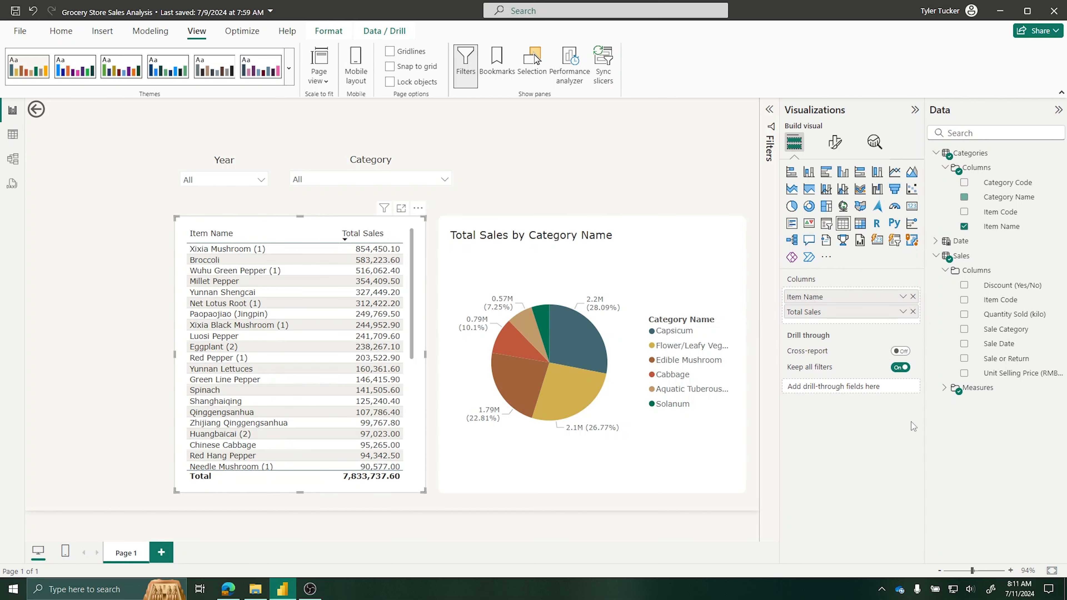
click(515, 162)
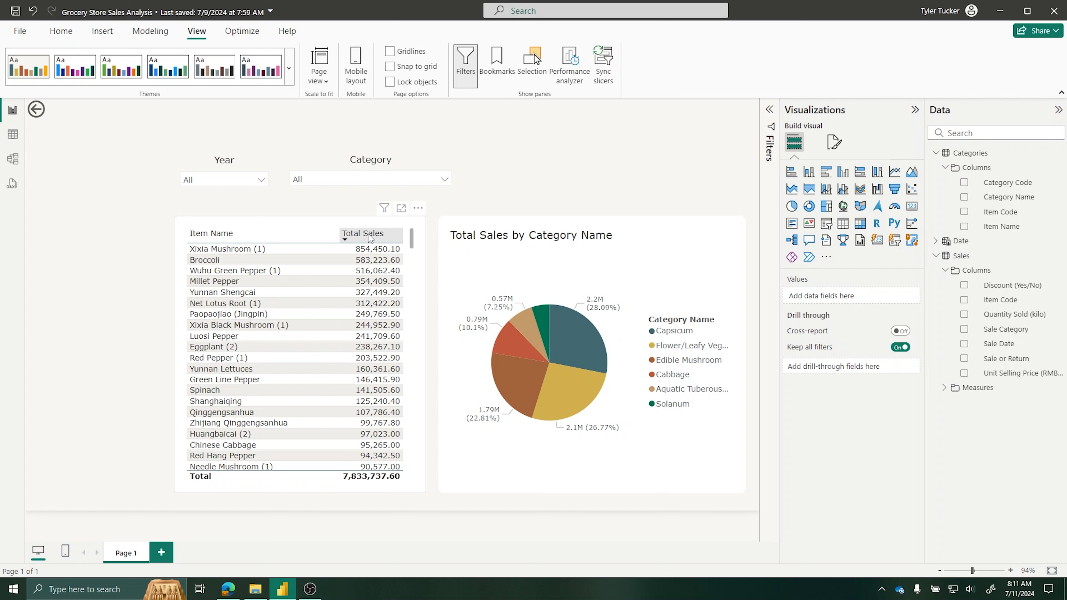
Step: Filter the report to Cabbage with the Category slicer to check the items in the table
click(372, 180)
click(334, 215)
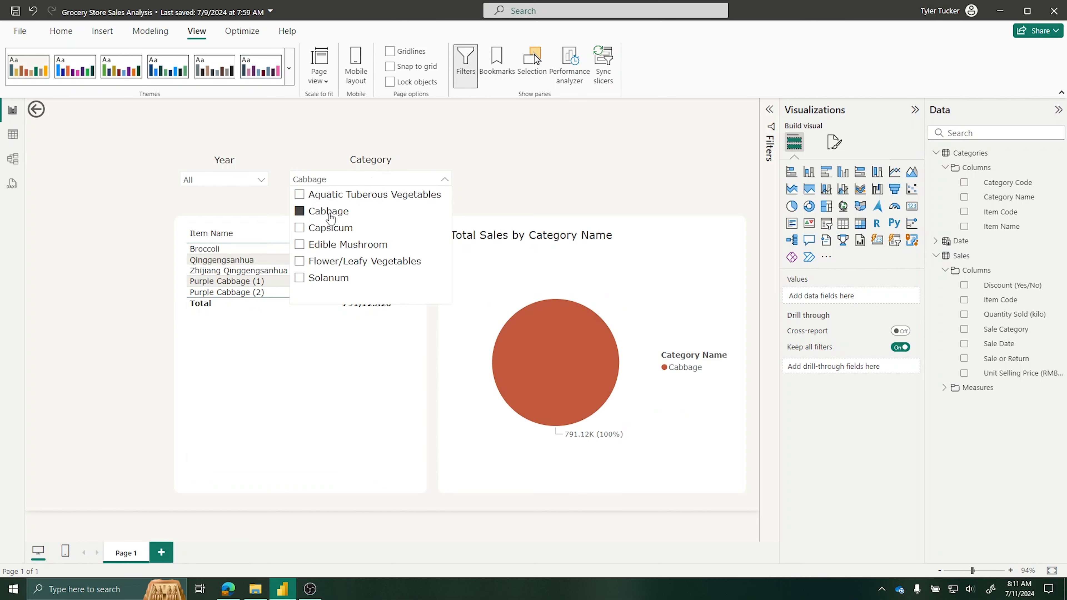
click(315, 343)
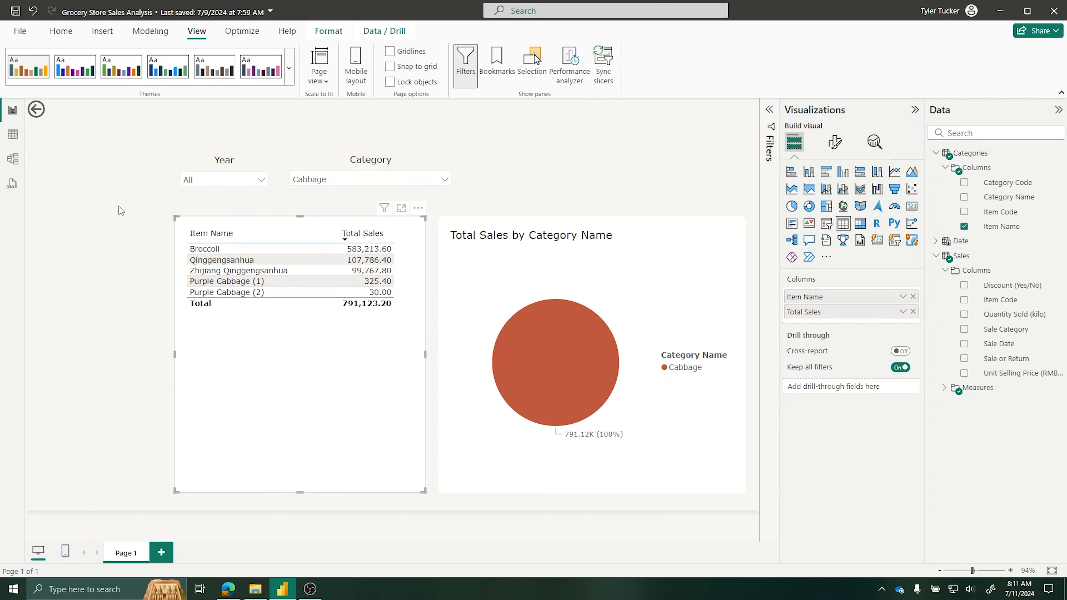
Step: Examine the relationships between the Categories, Sales and Date tables in the data model, and return to the report
click(13, 159)
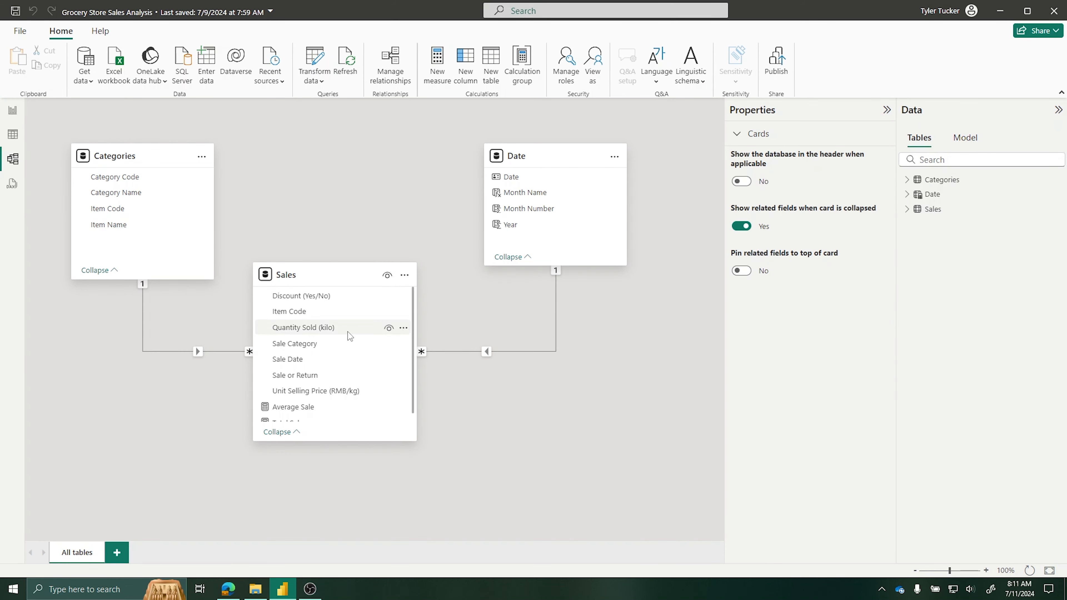
scroll(339, 341, down, 1)
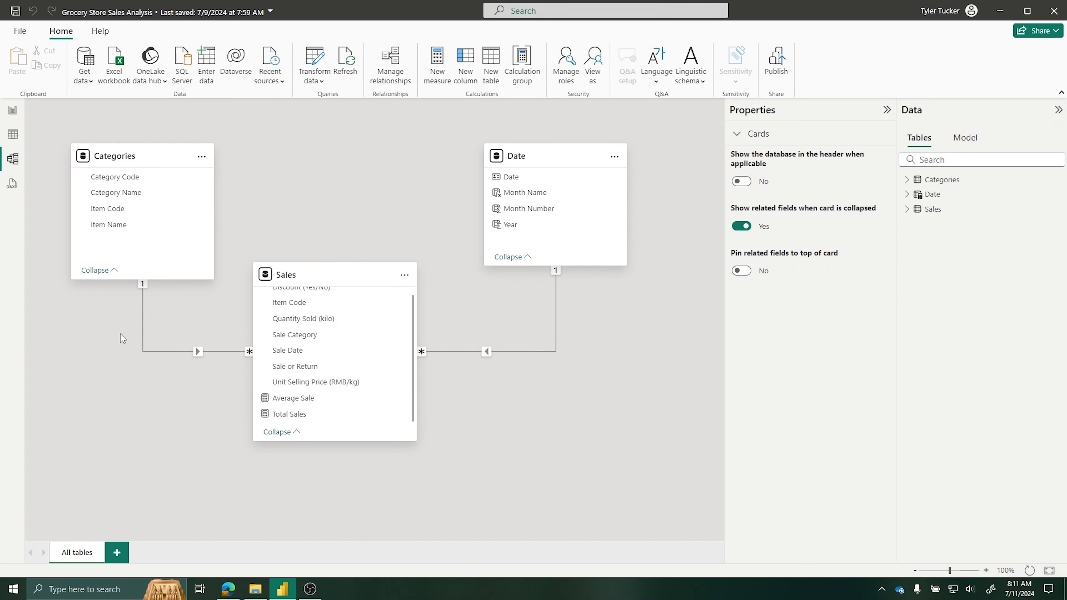
click(12, 111)
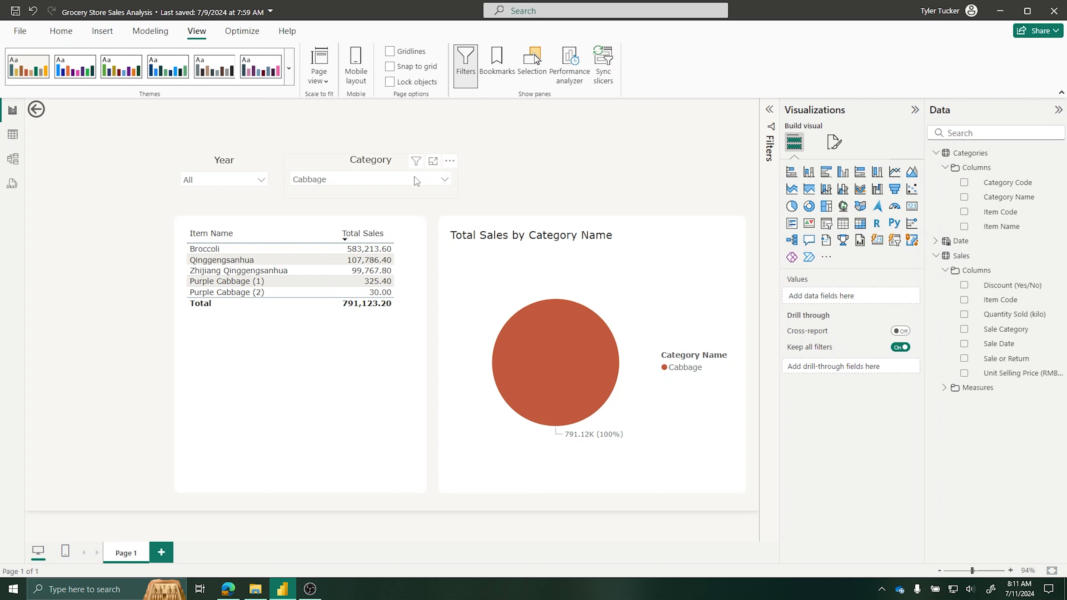
Step: Review the Category slicer's Cabbage filter on the table and pie chart, and clear the Cabbage selection
click(394, 179)
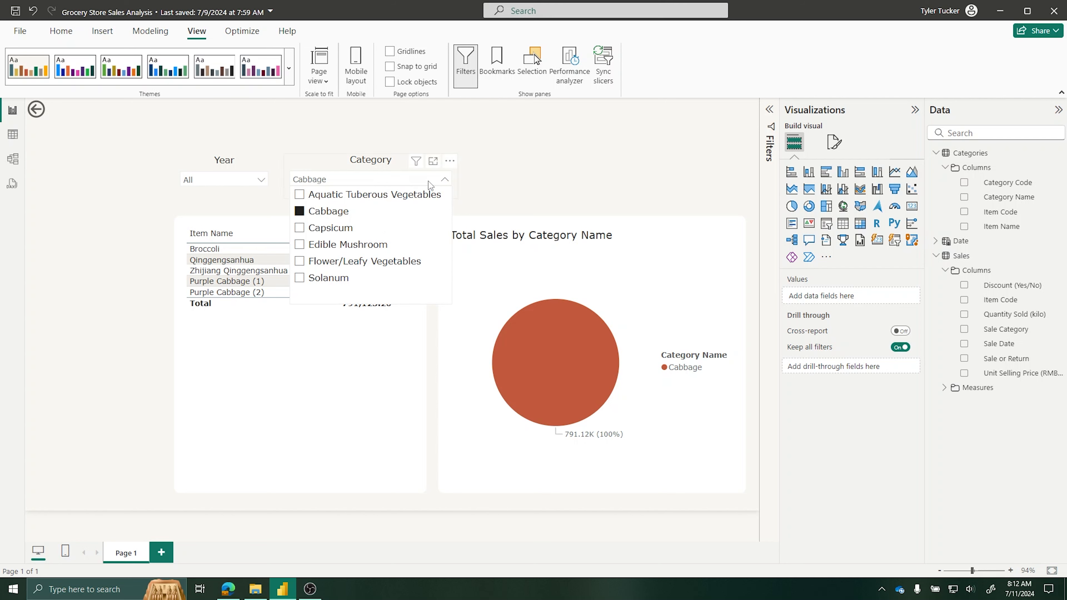
click(305, 330)
click(305, 331)
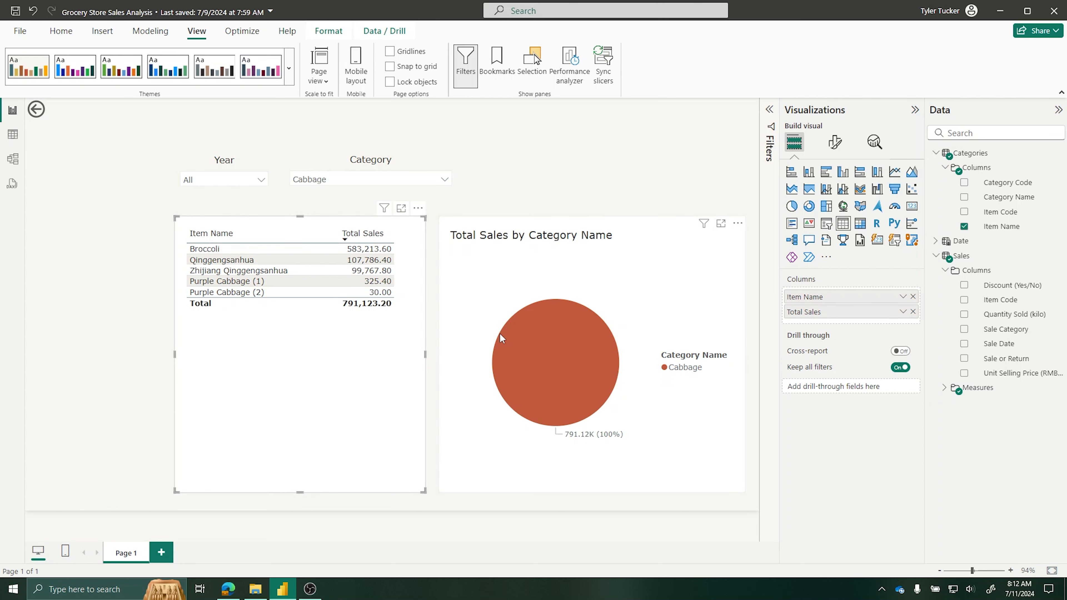
click(407, 185)
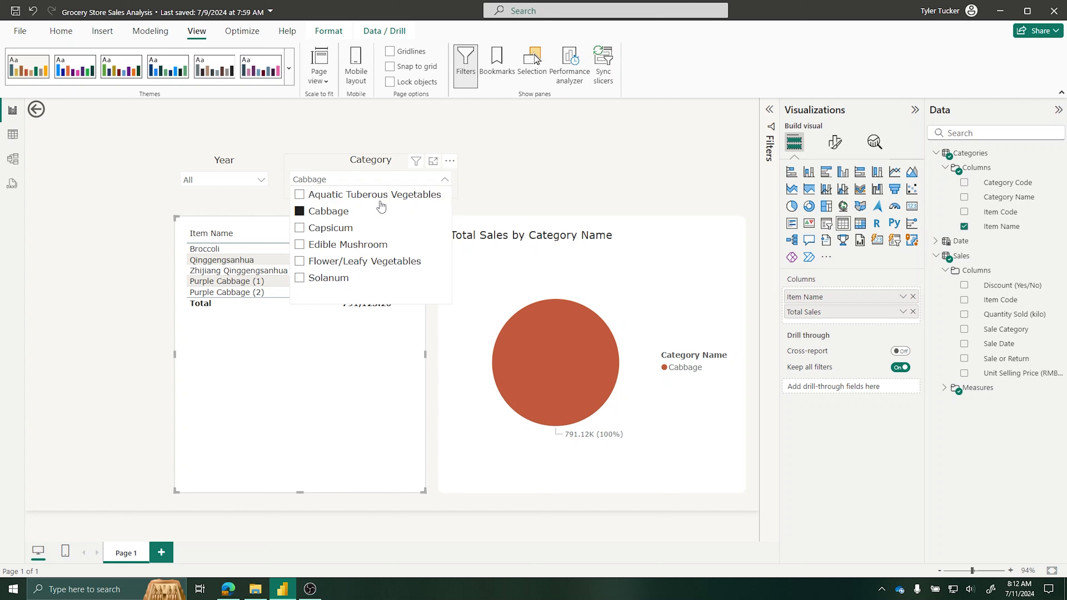
click(322, 211)
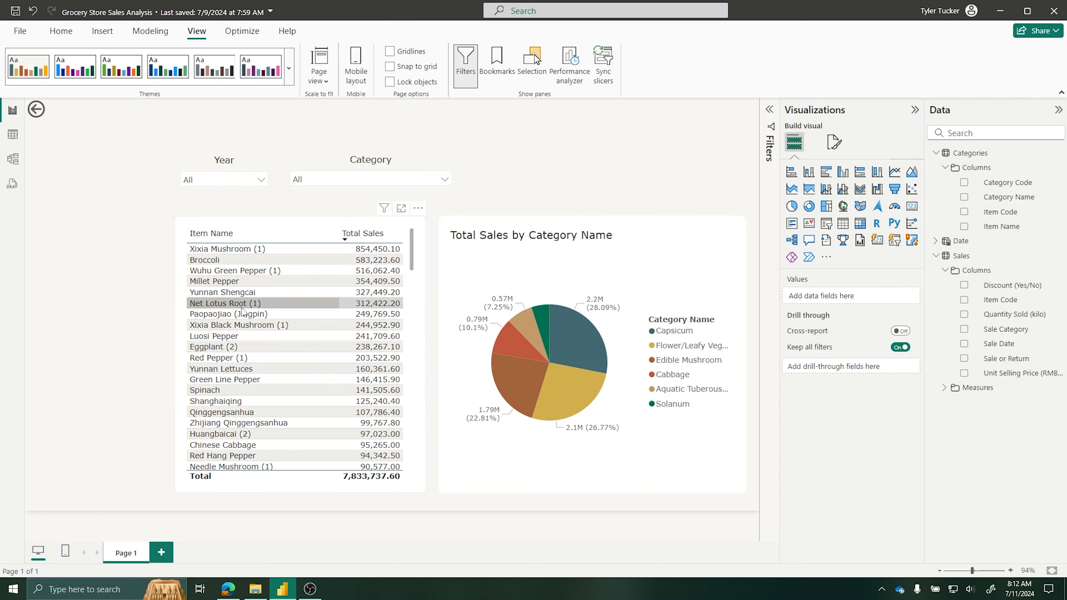
Step: Cross-highlight the pie chart from the table rows Paopaojiao (Jingpin) and Broccoli, and clear the highlight
click(252, 314)
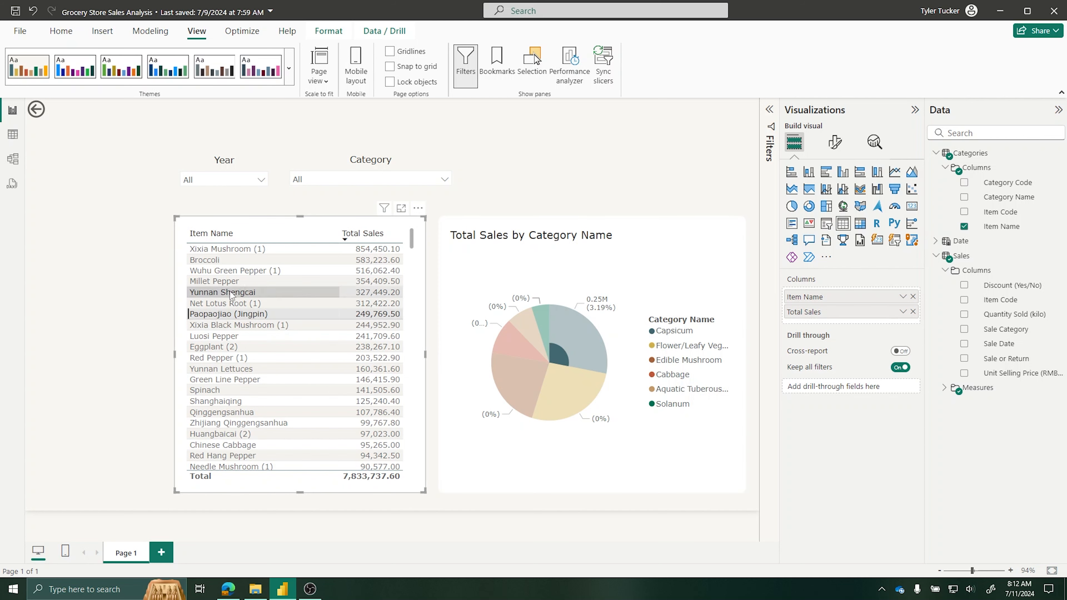
click(227, 260)
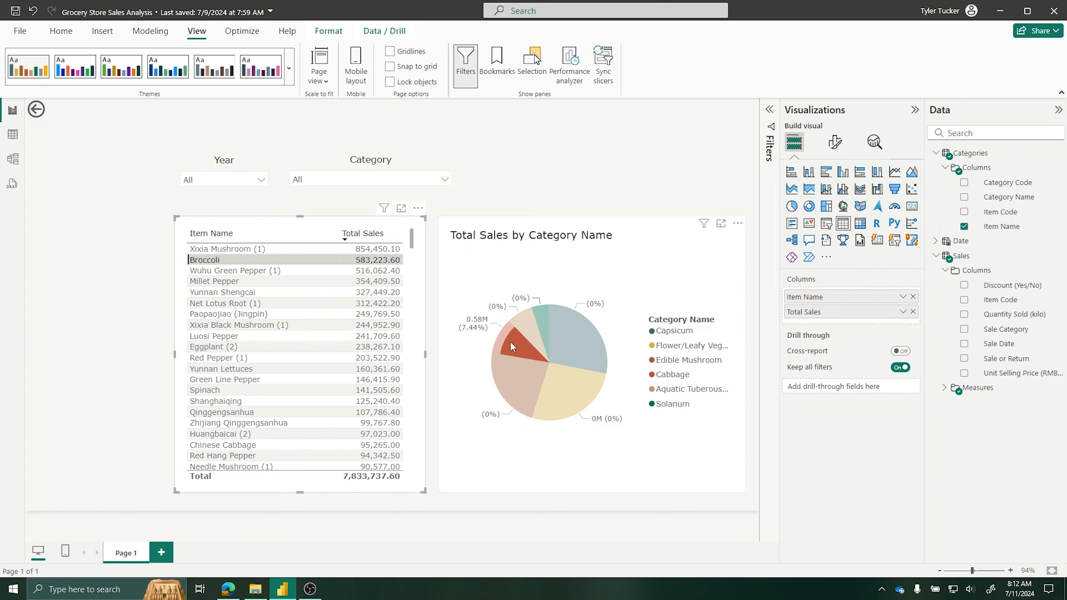
click(446, 205)
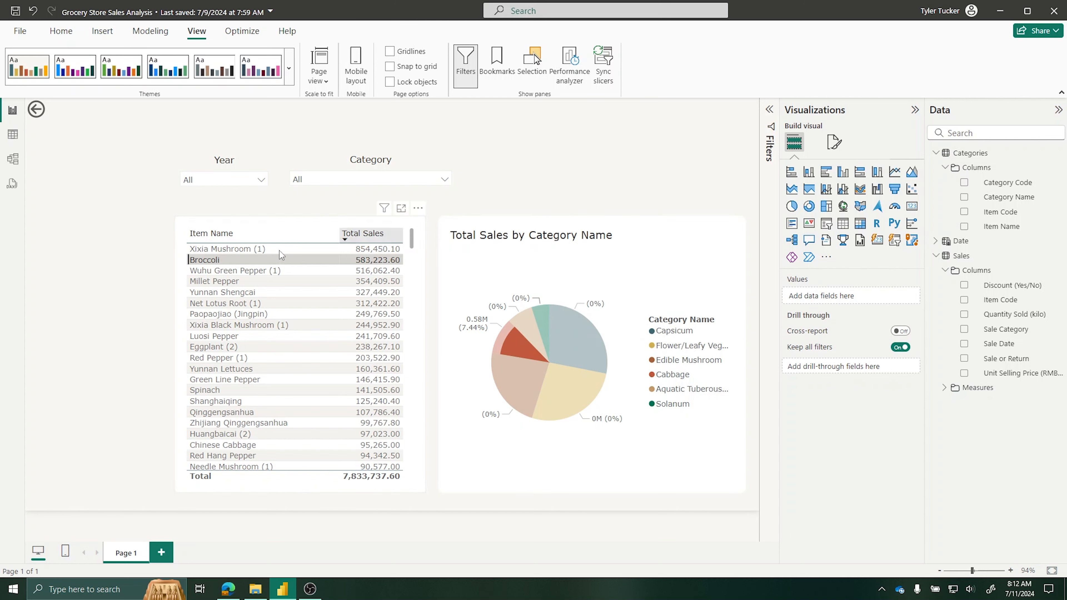
click(235, 260)
click(127, 225)
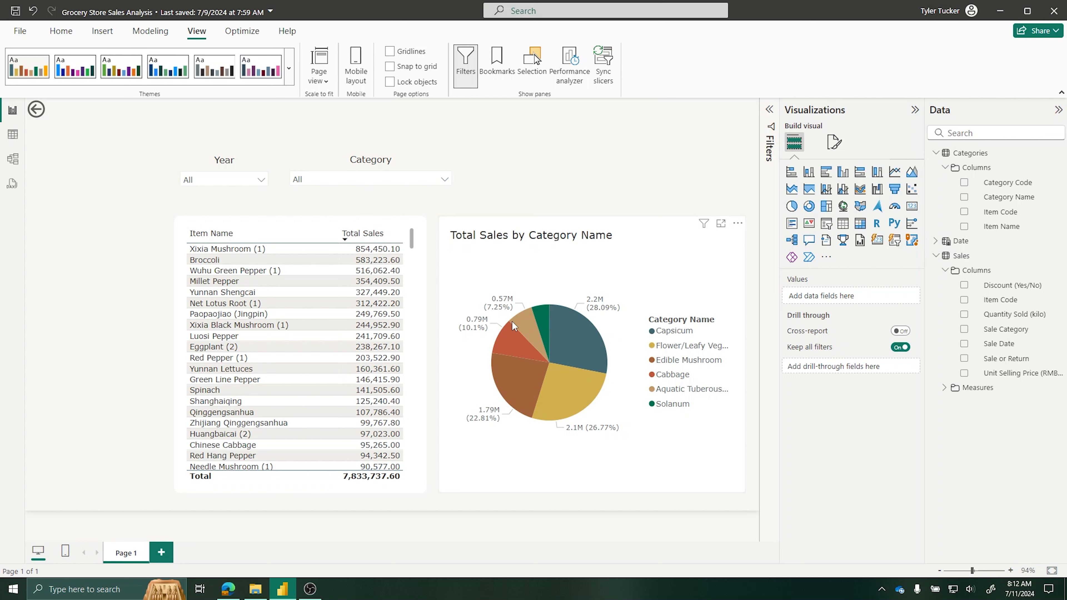
Step: Select the Total Sales by Category Name pie chart and turn on editing of visual interactions
click(500, 258)
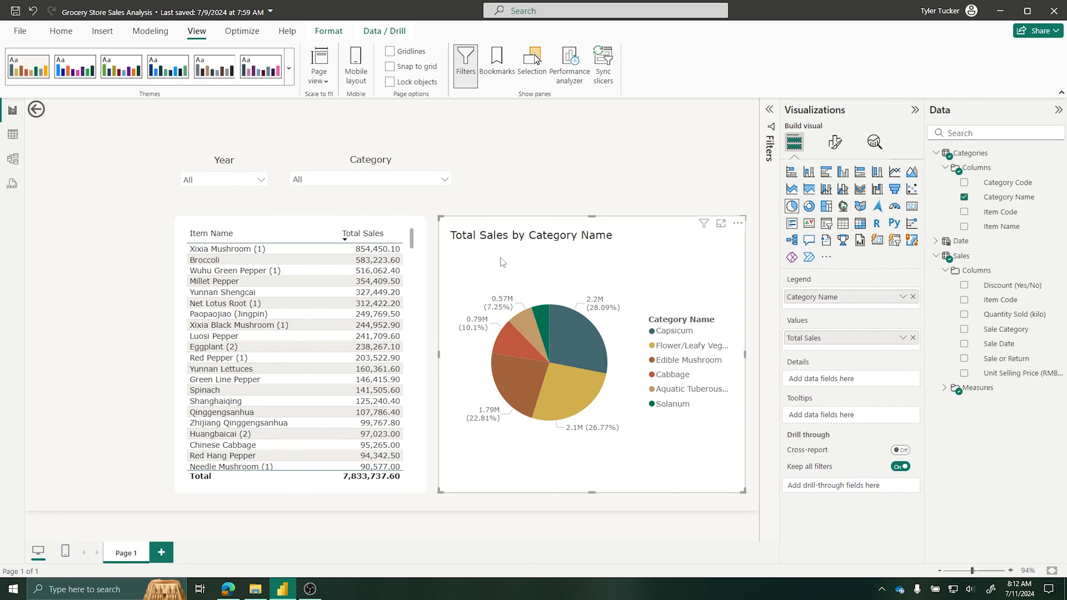
click(328, 33)
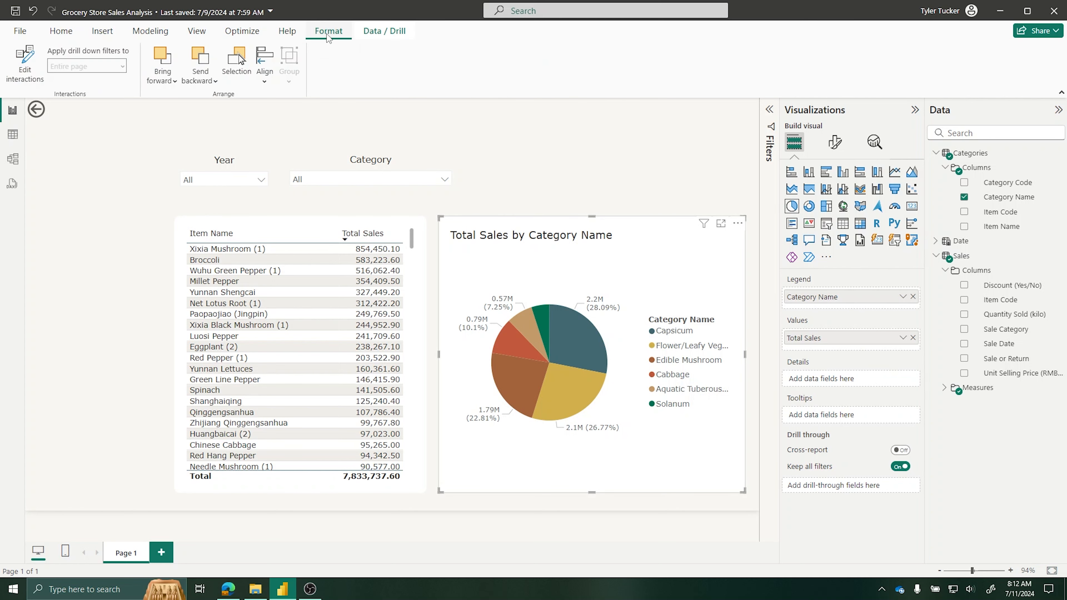
click(15, 63)
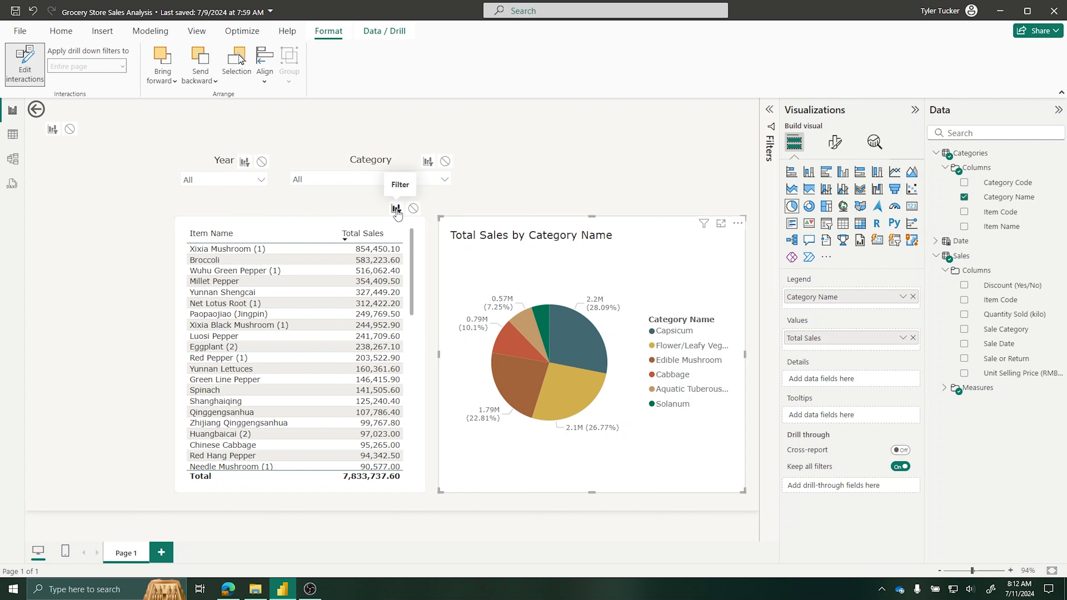
Step: With Net Lotus Root (1) selected in the table, switch the pie chart's interaction to Filter and back to Highlight
click(321, 227)
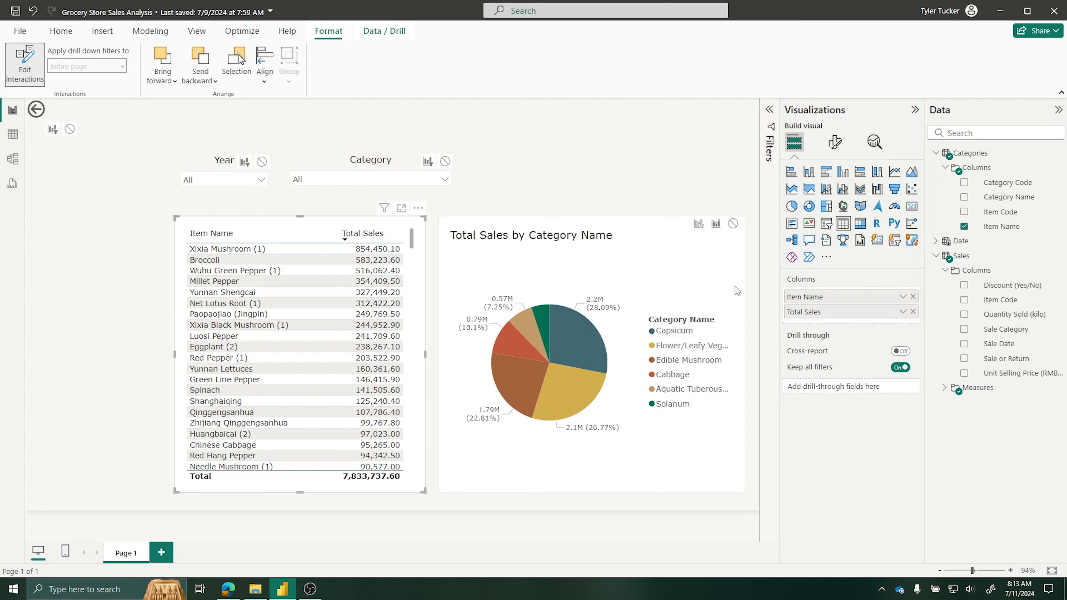
click(230, 306)
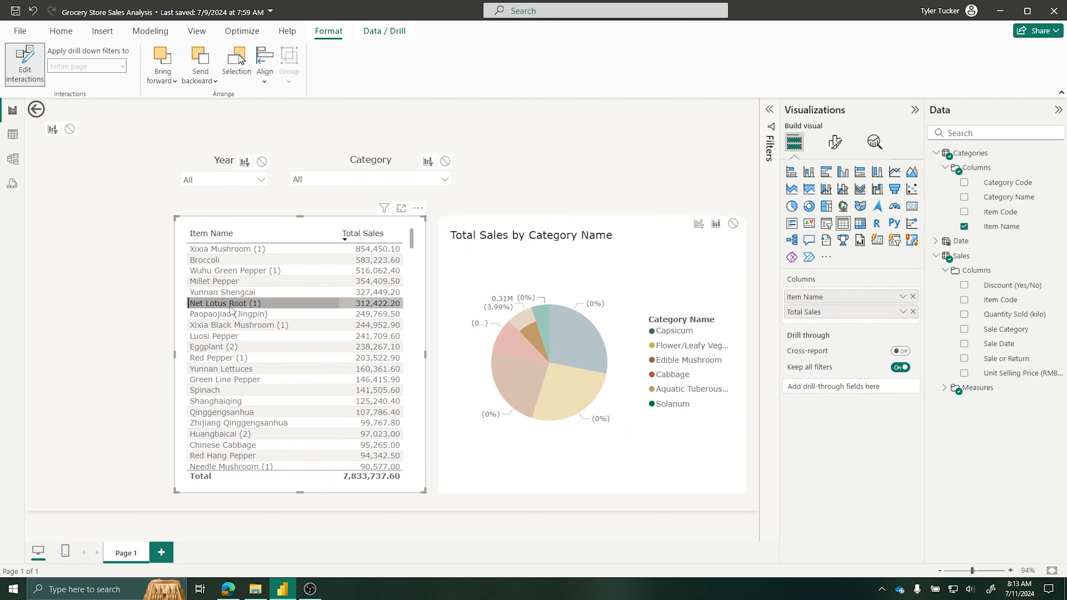
click(699, 224)
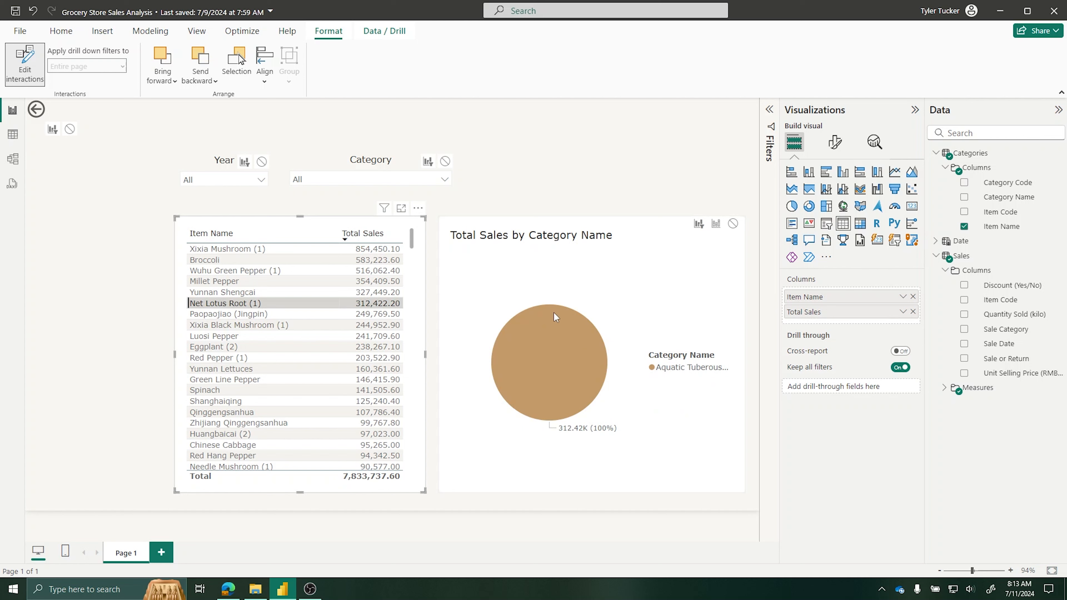
mouse_move(553, 316)
click(716, 223)
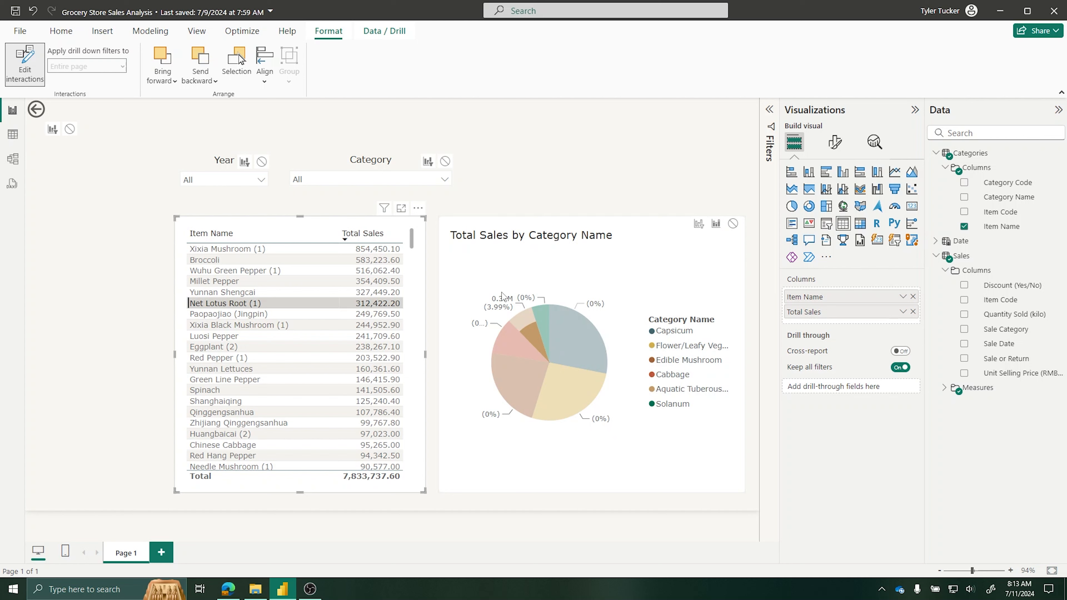
Step: Set the pie chart's interaction with the item sales table back to Highlight and clear the Net Lotus Root (1) row selection
key(ctrl+z)
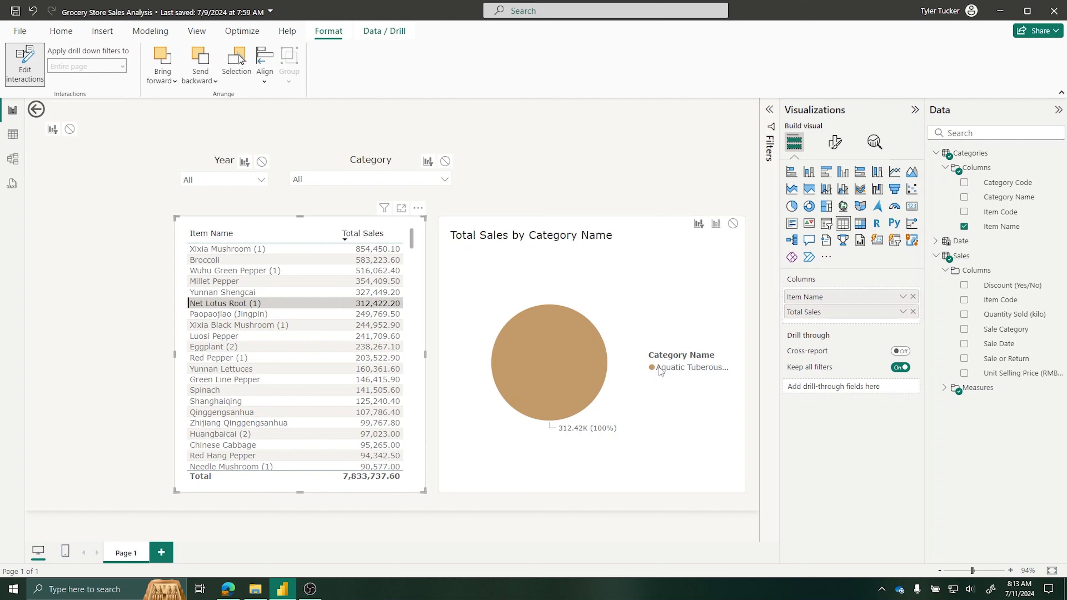
click(716, 224)
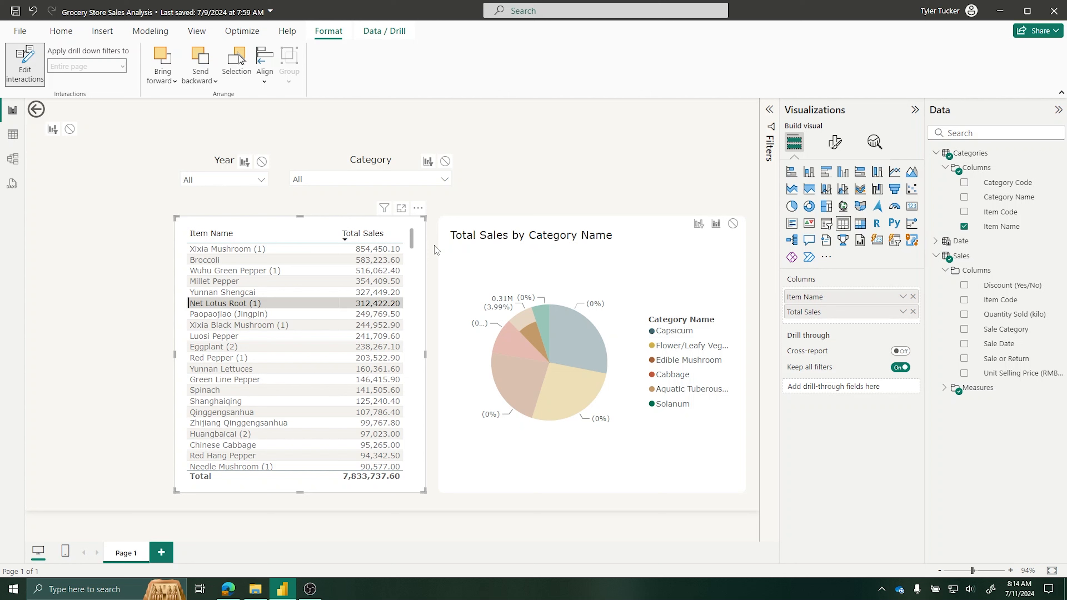
click(516, 189)
click(222, 304)
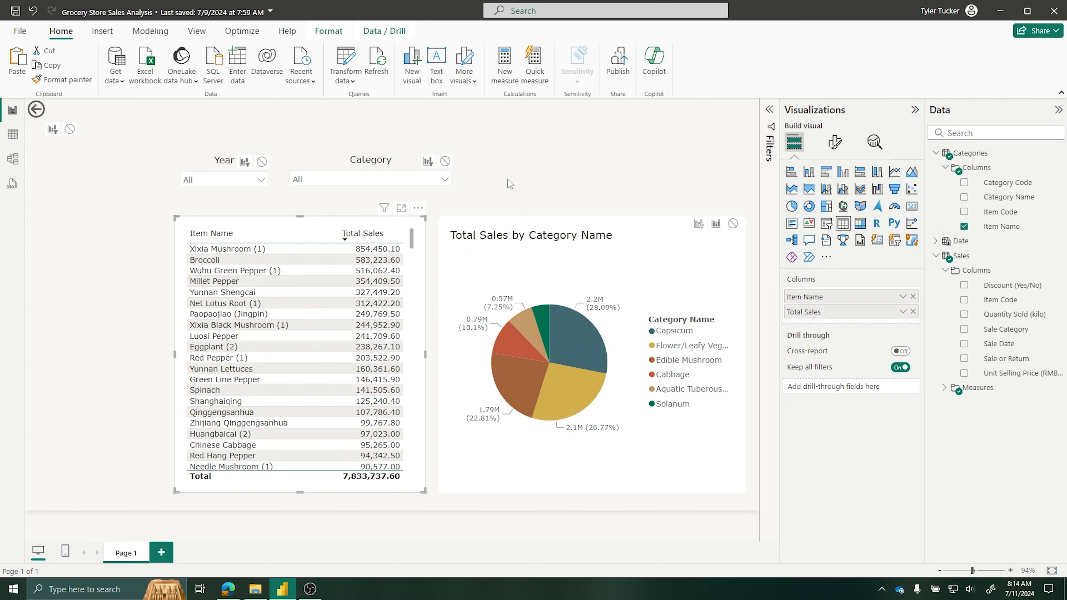
click(507, 179)
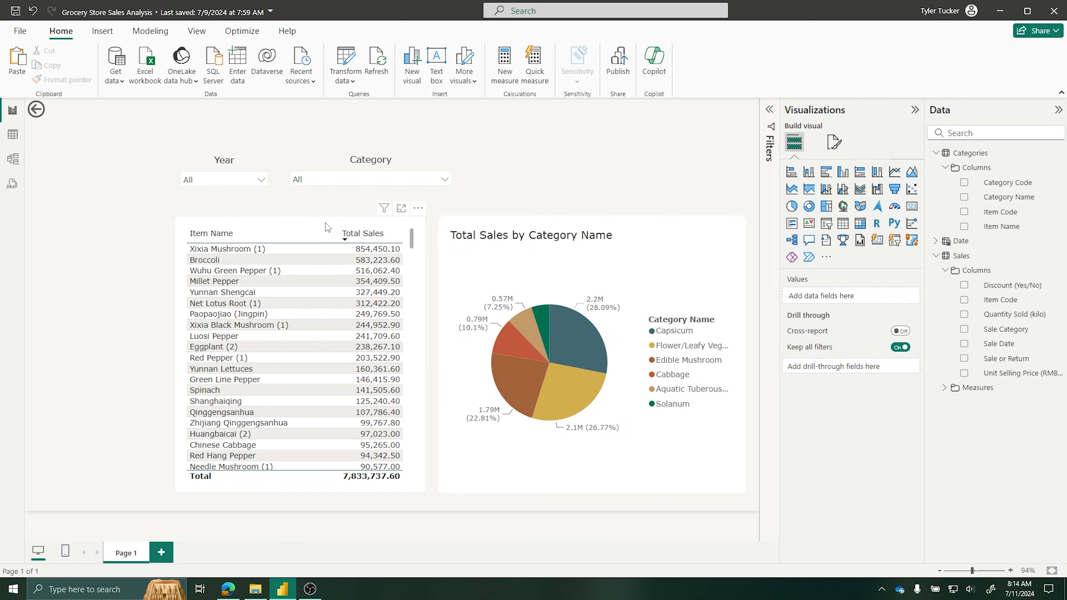
Step: Add a blank second report page, and on Page 1 move the item sales table away from the pie chart and back beside it
drag(304, 226, 183, 226)
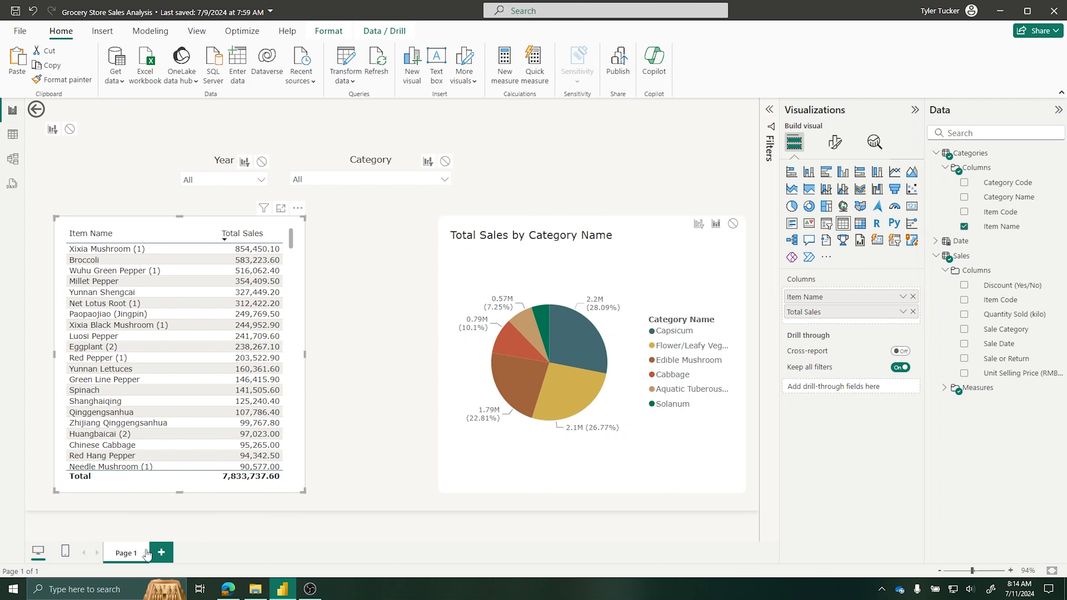
click(160, 553)
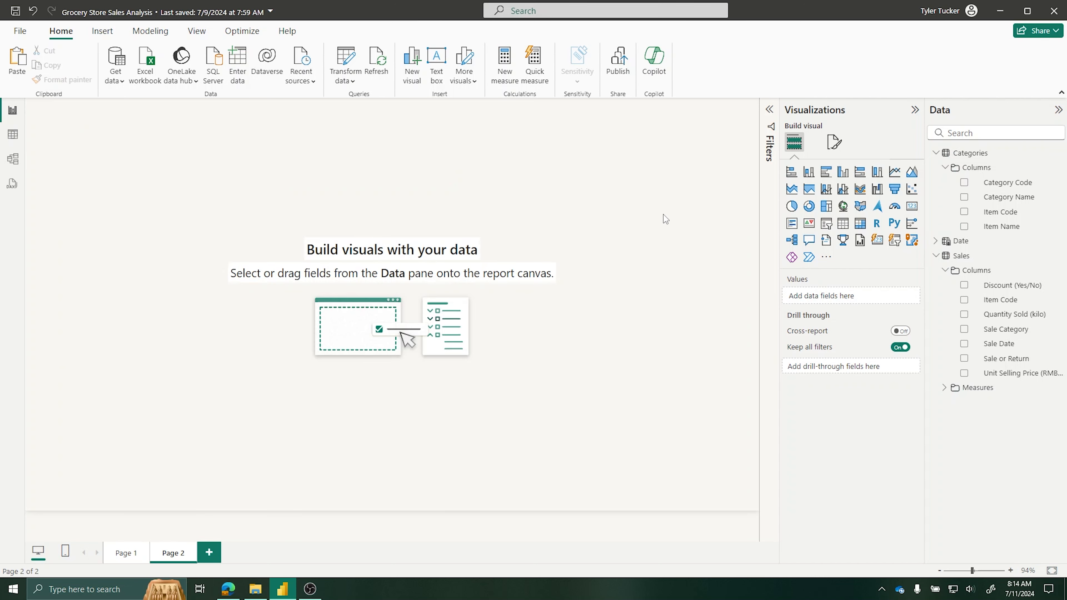
click(116, 548)
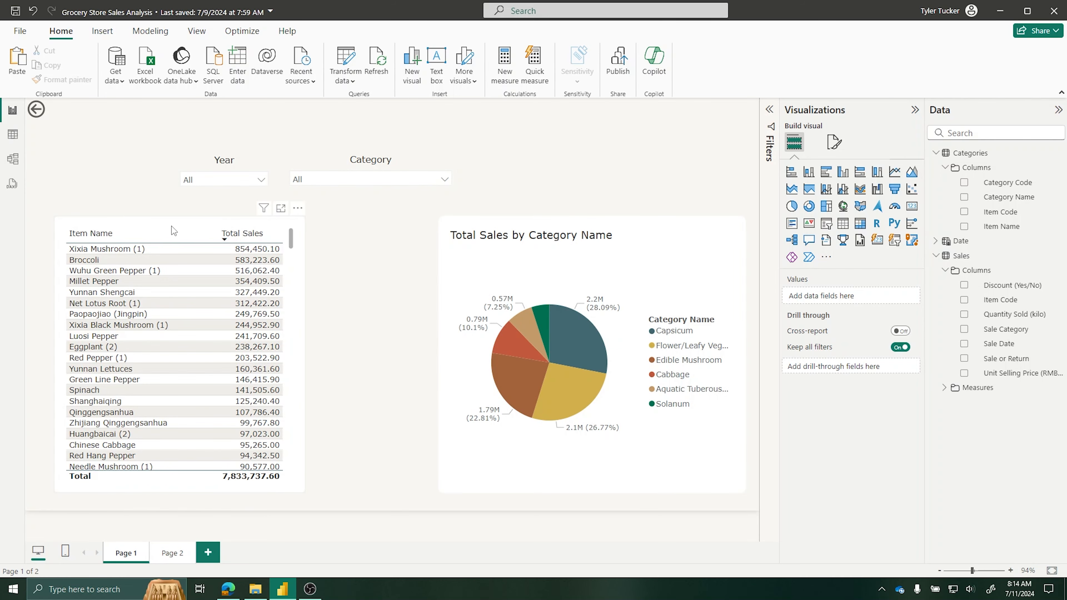
drag(172, 228, 282, 229)
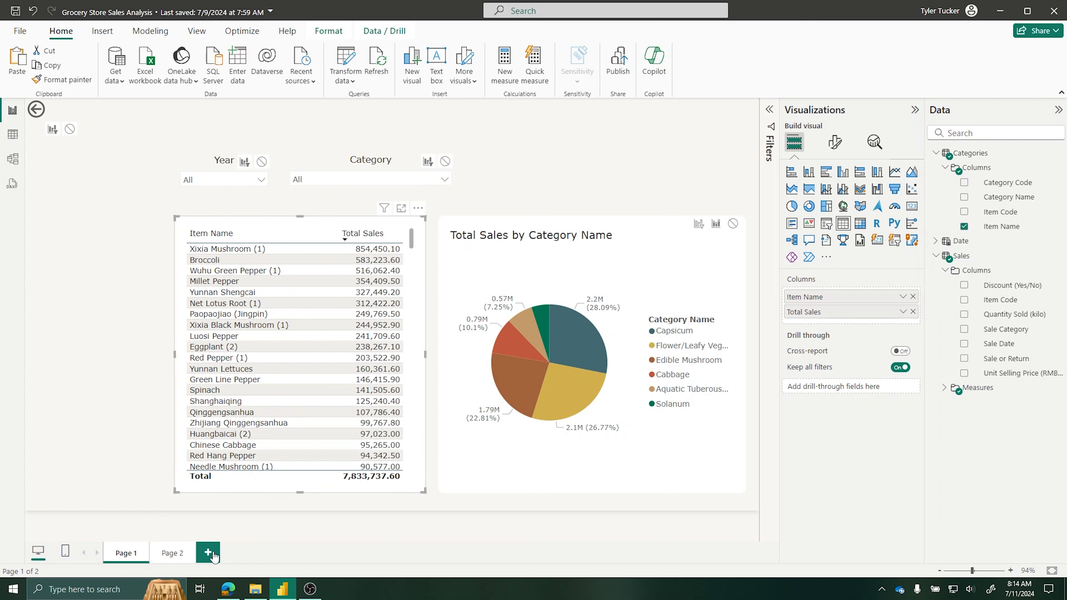
Step: Switch to the web browser to examine example dashboards, viewing the Web Traffic report by Month, Year and Total
click(229, 533)
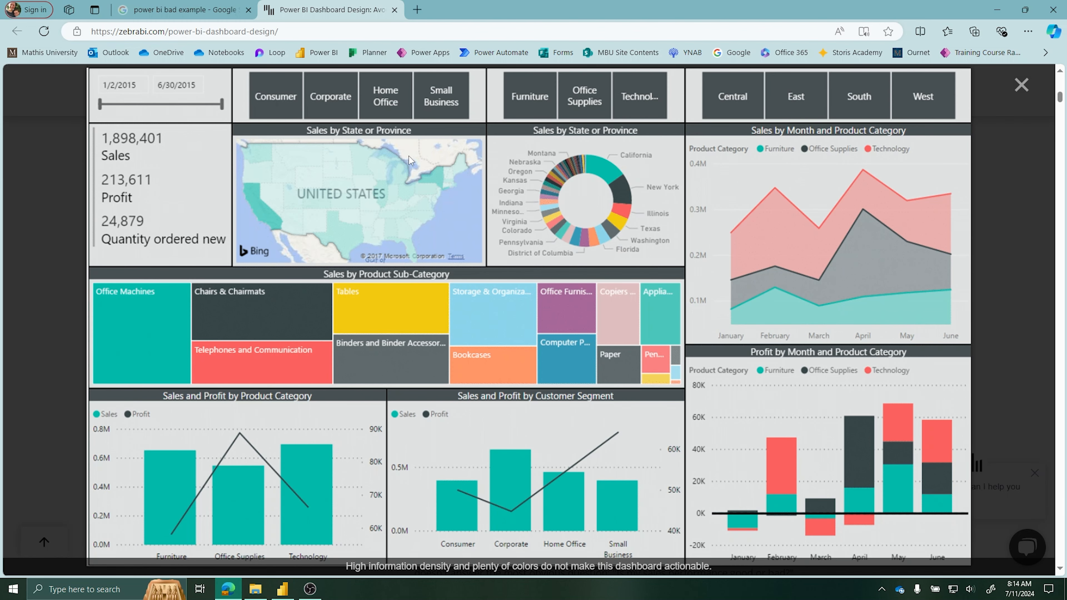
click(181, 9)
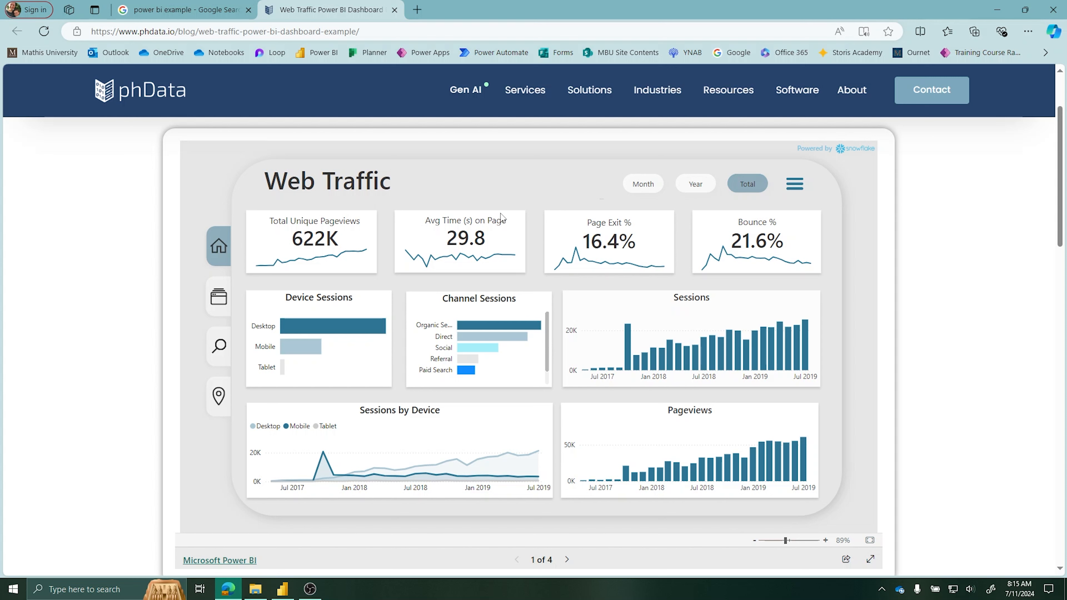
click(639, 187)
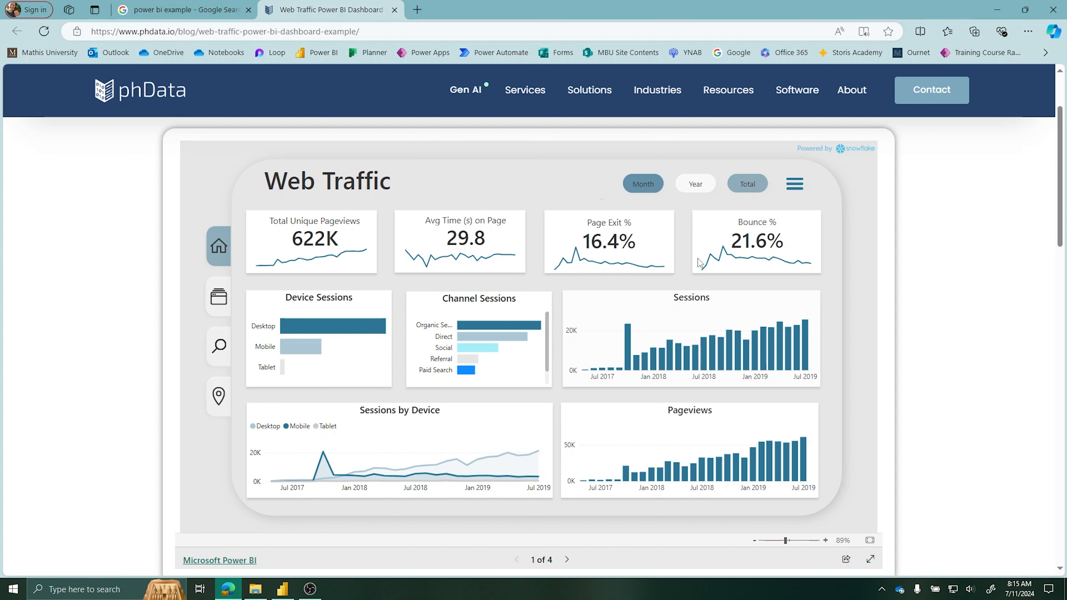
click(698, 187)
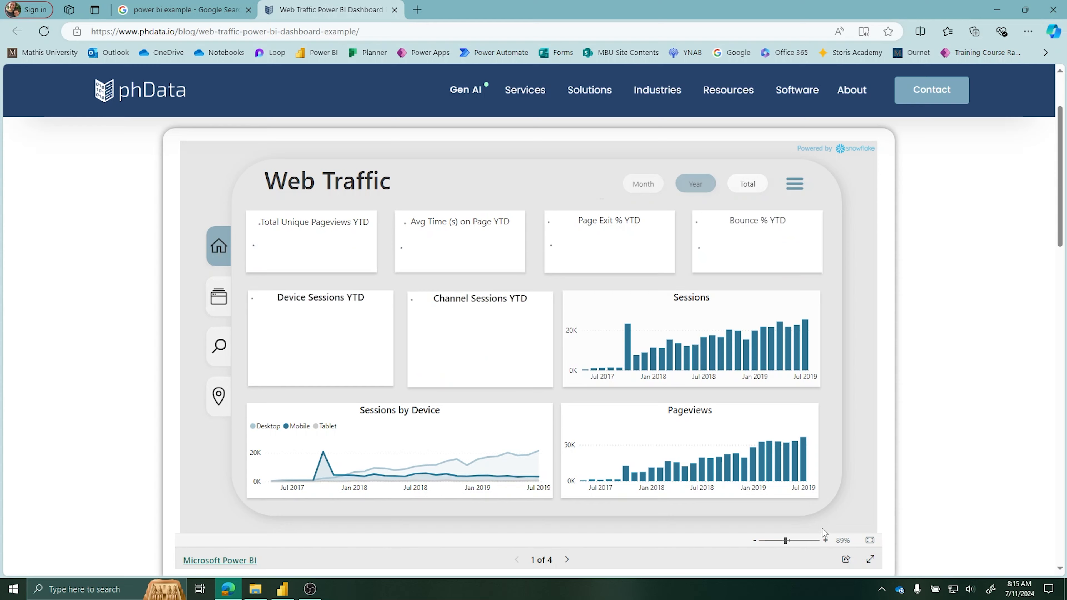
click(747, 184)
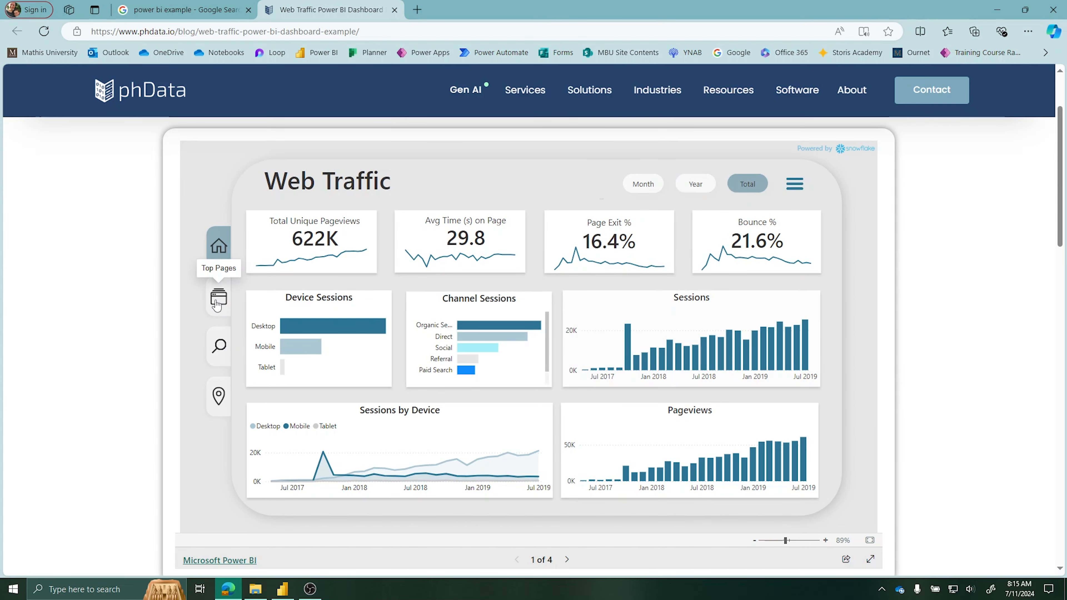
Step: Browse the example's Top 10 Pages, Top 10 Referral Sites and location pages, showing and hiding the filters on Top 10 Pages
click(218, 303)
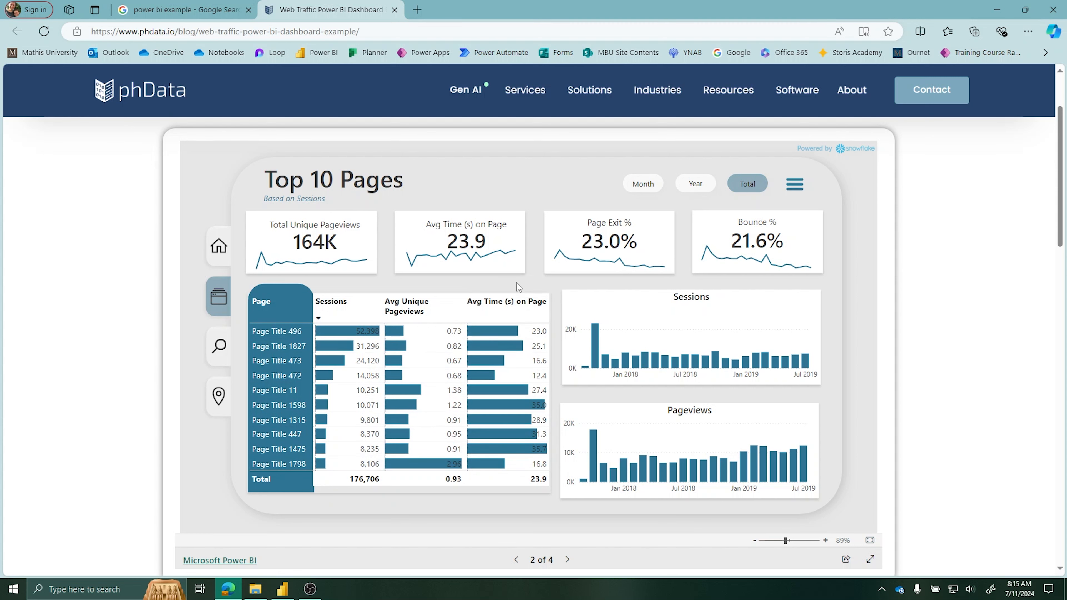
click(794, 193)
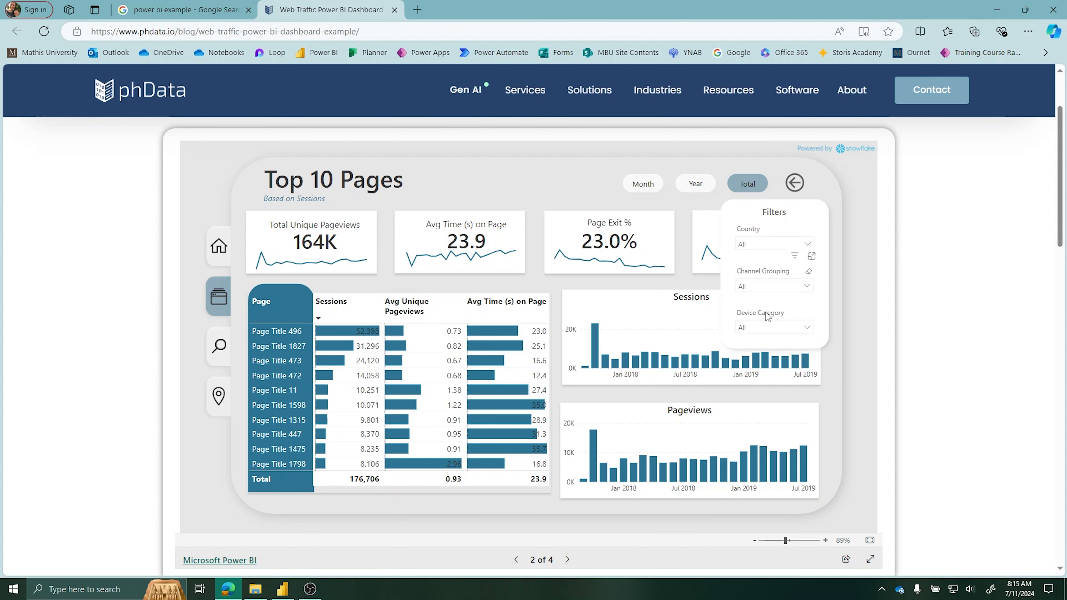
click(792, 185)
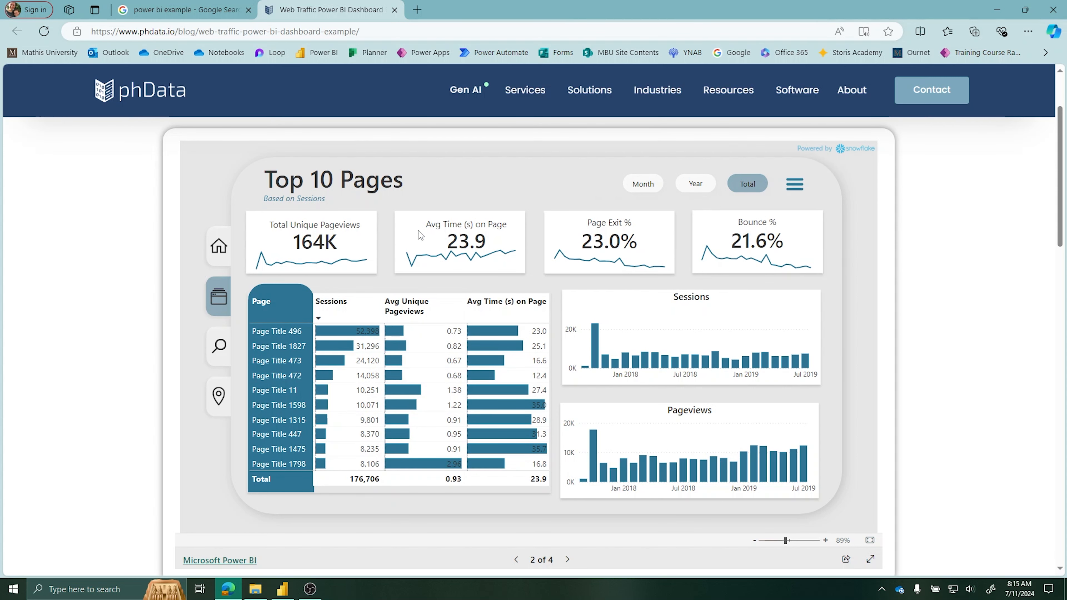
click(219, 345)
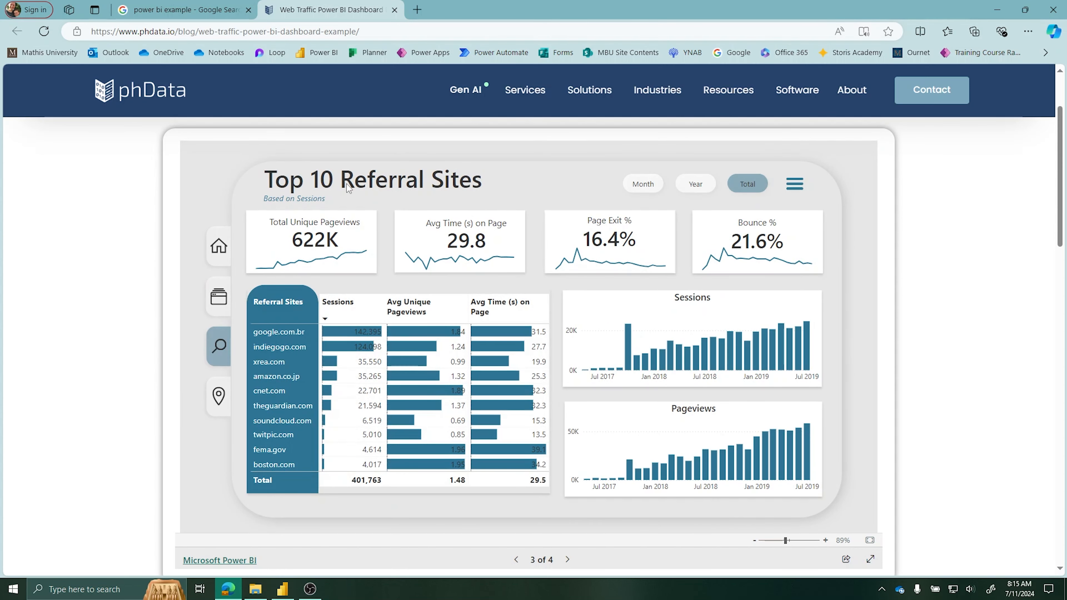
click(219, 397)
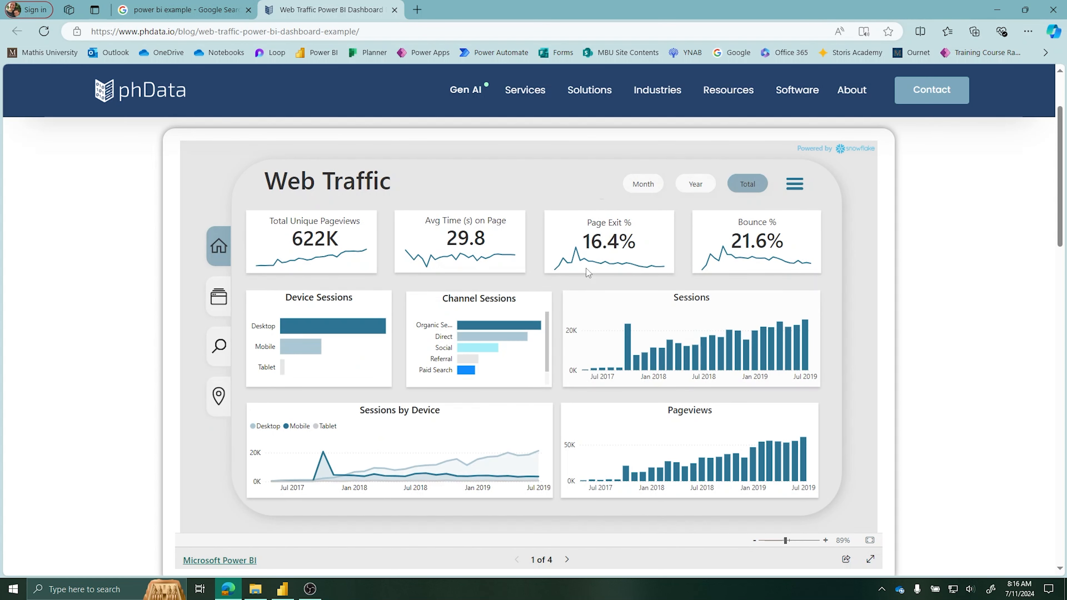
Step: Switch back to Power BI Desktop and look through the report view options and the available button types
click(282, 588)
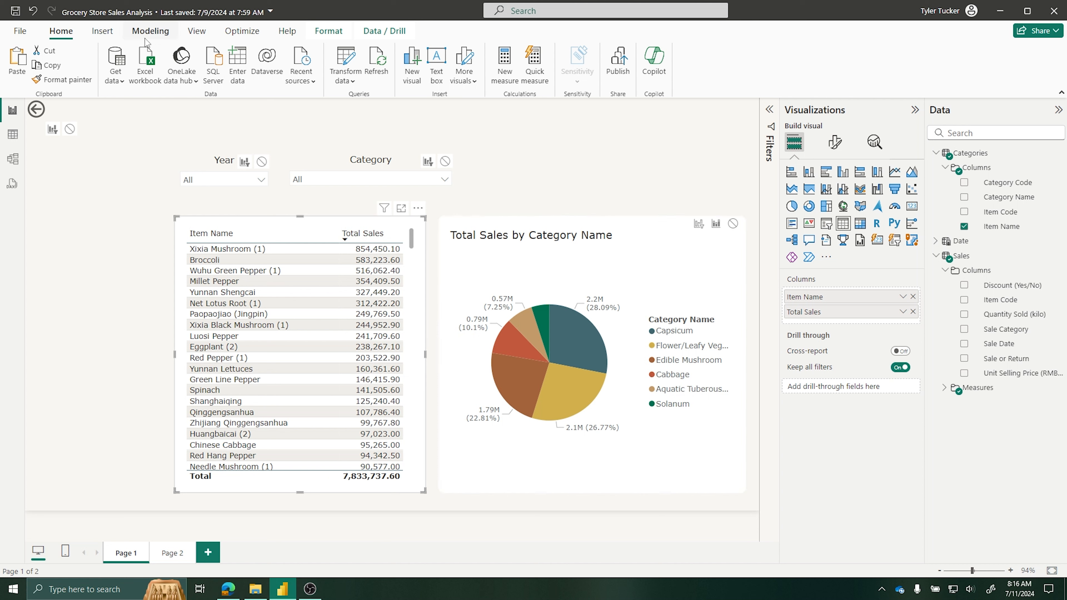
click(197, 31)
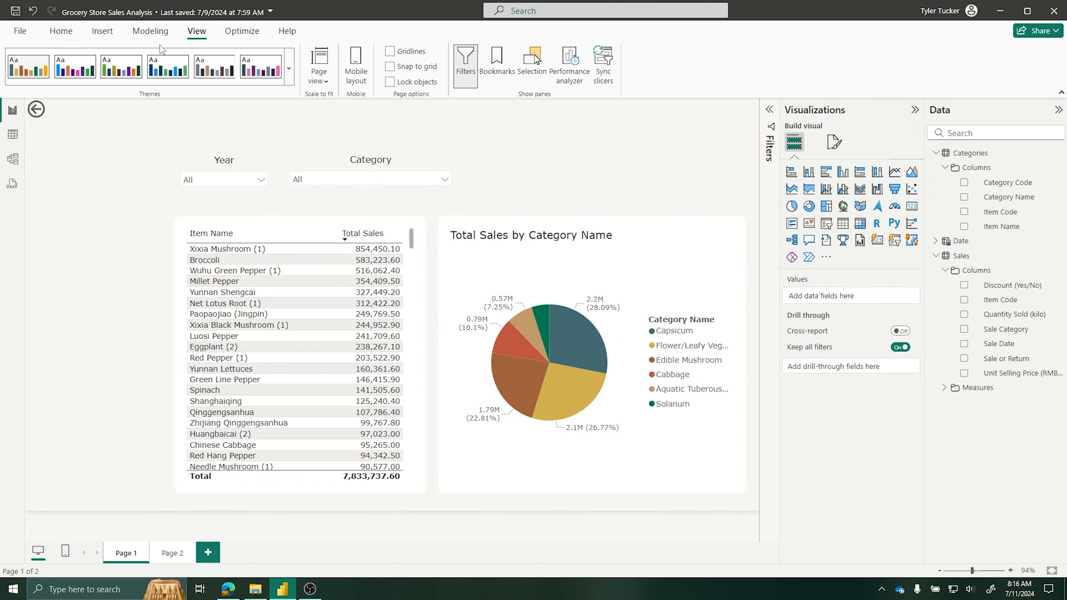
click(102, 30)
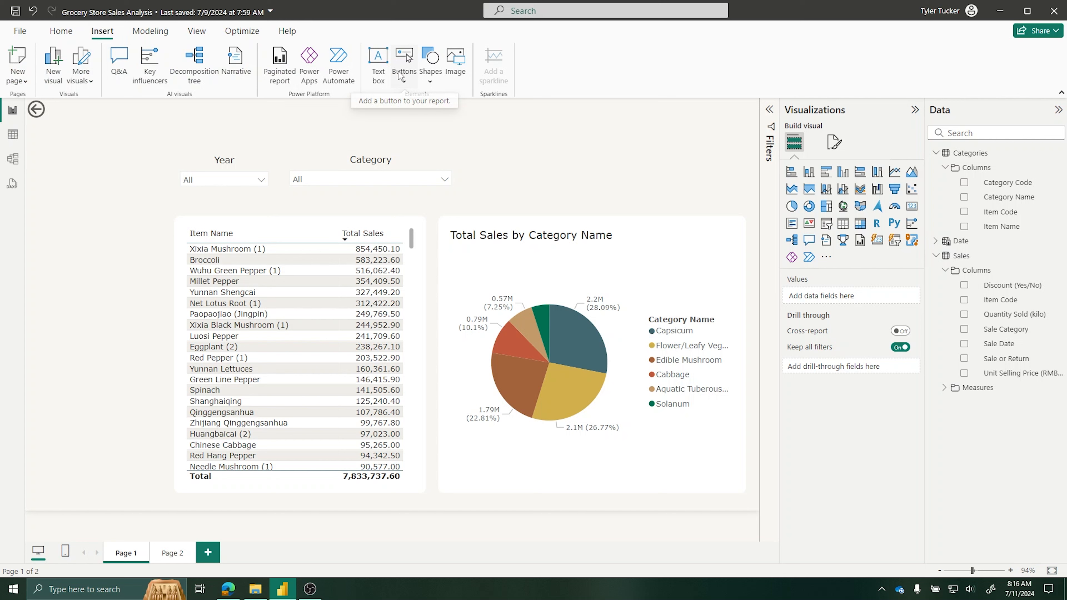
click(403, 76)
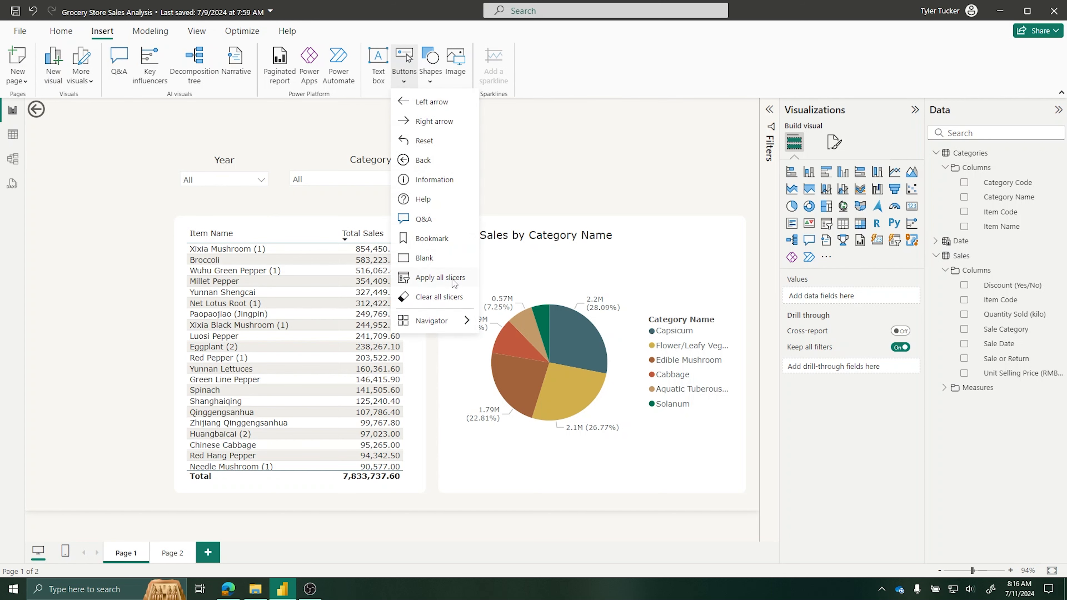
click(506, 123)
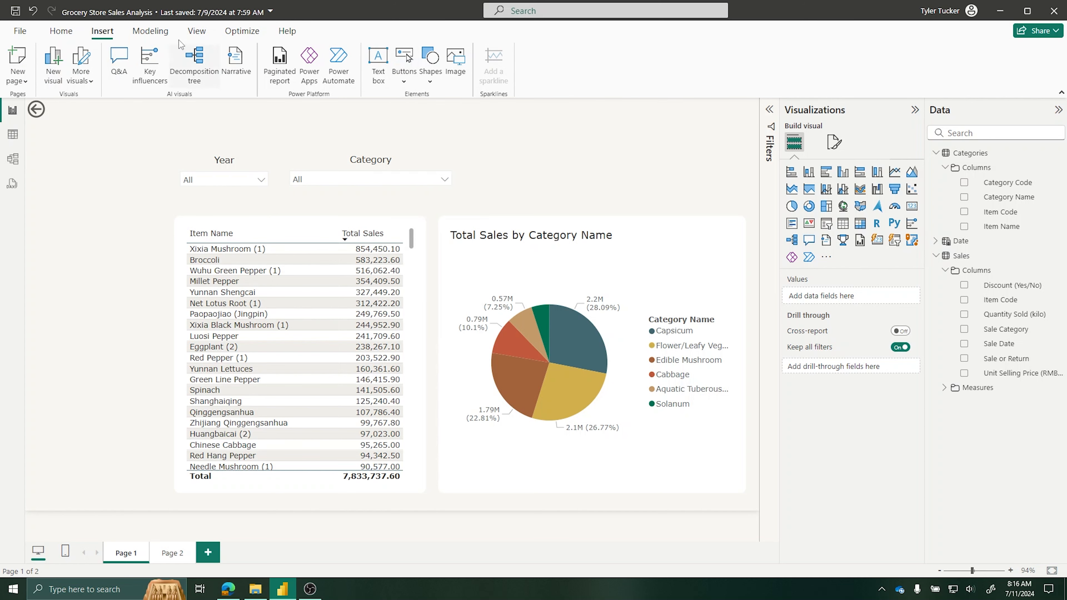
Step: Review the view options and the model relationships between the Categories, Sales and Date tables, and return to the report
click(197, 33)
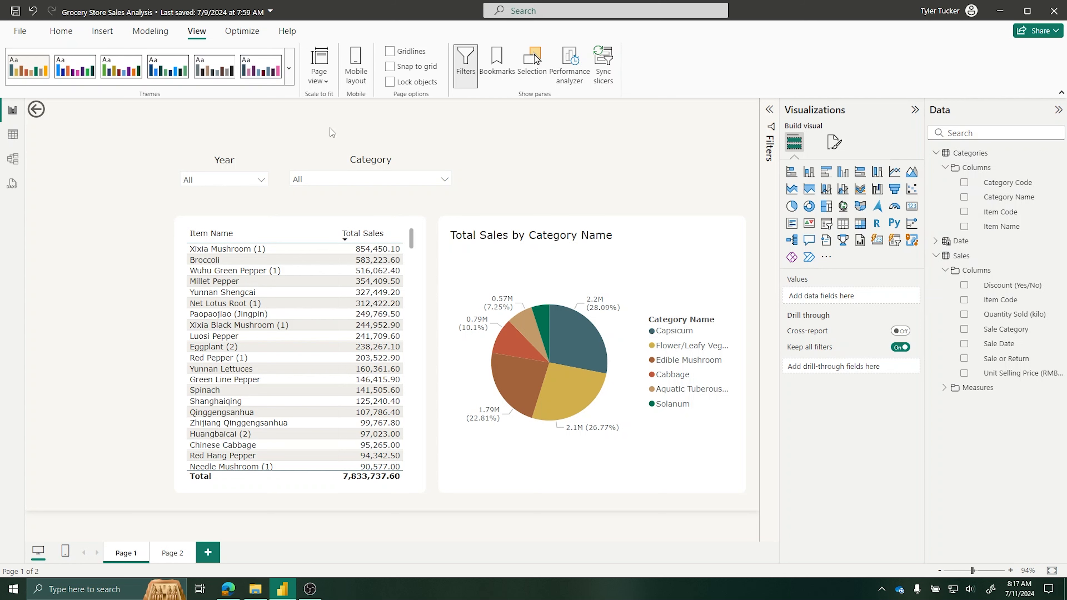
click(61, 30)
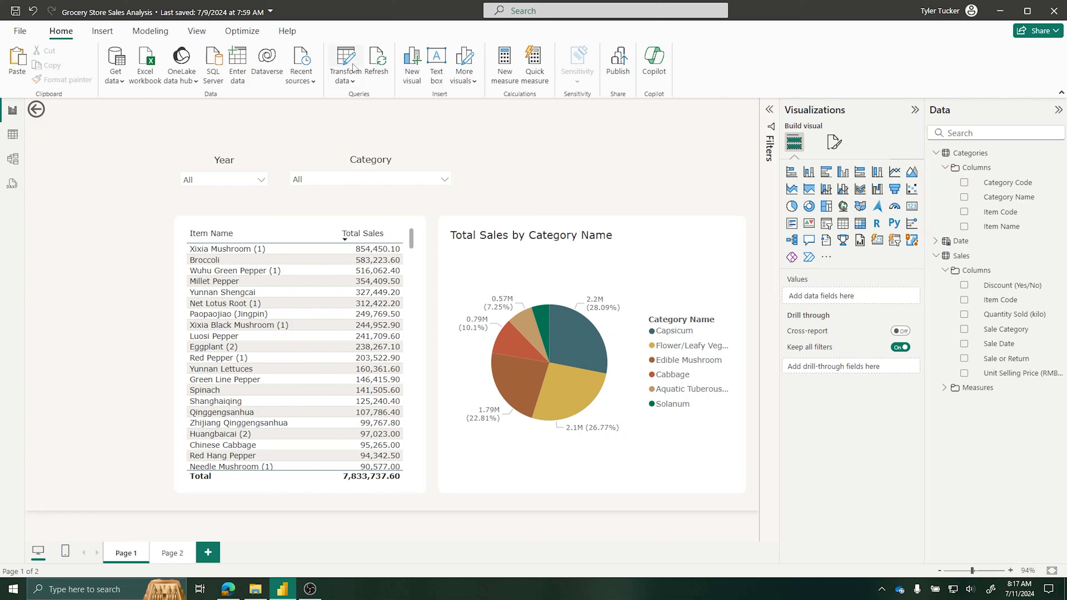
click(9, 161)
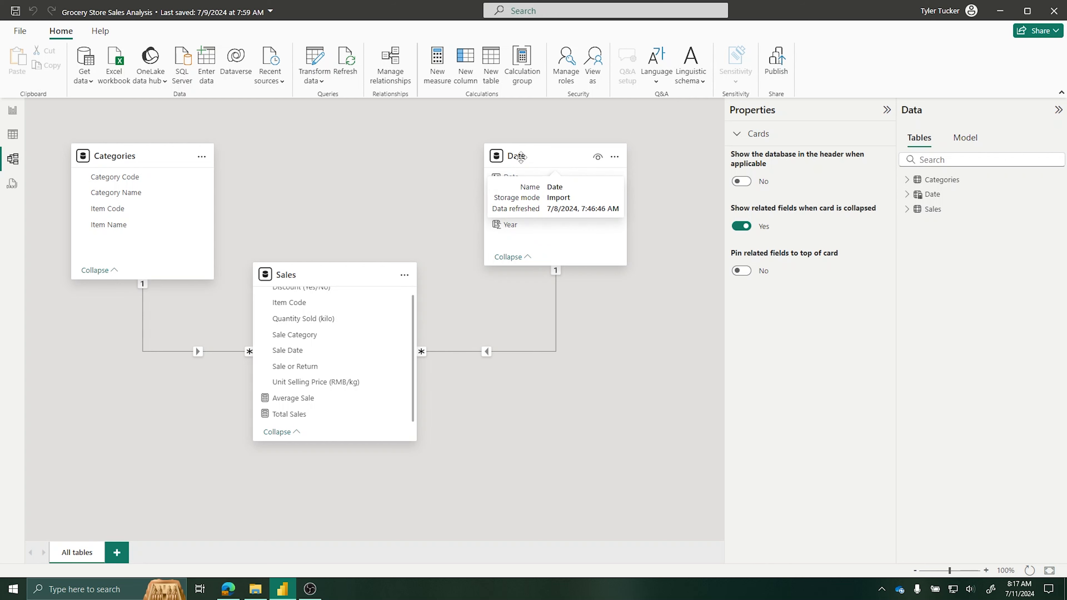
click(13, 110)
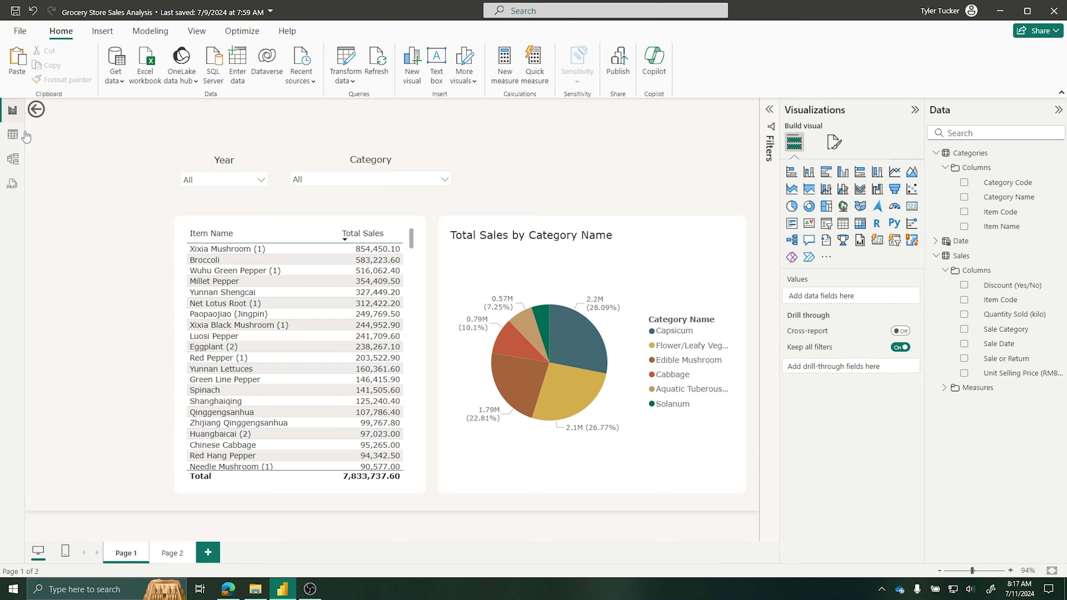